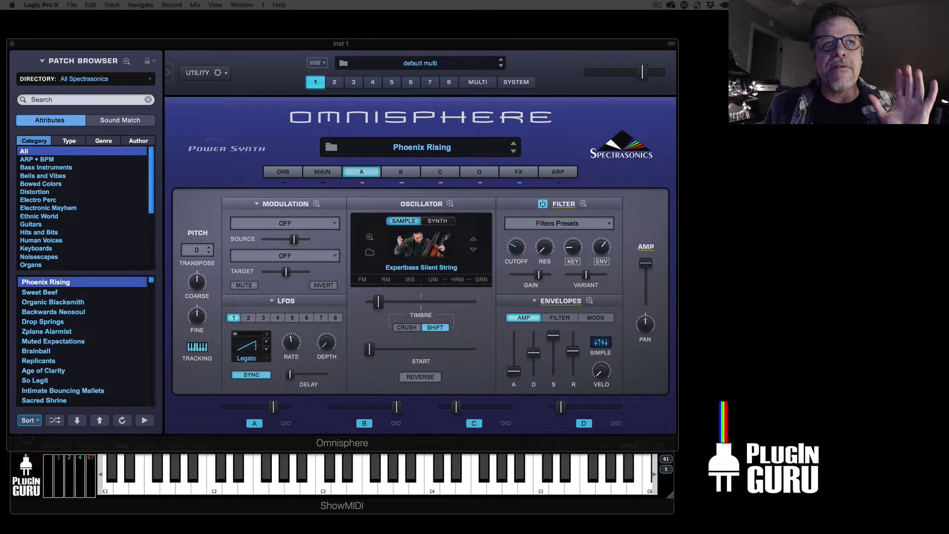
- In Omnisphere, look over the library directory list and the amp envelope presets without changes, then return to layer A
click(101, 82)
mouse_move(107, 186)
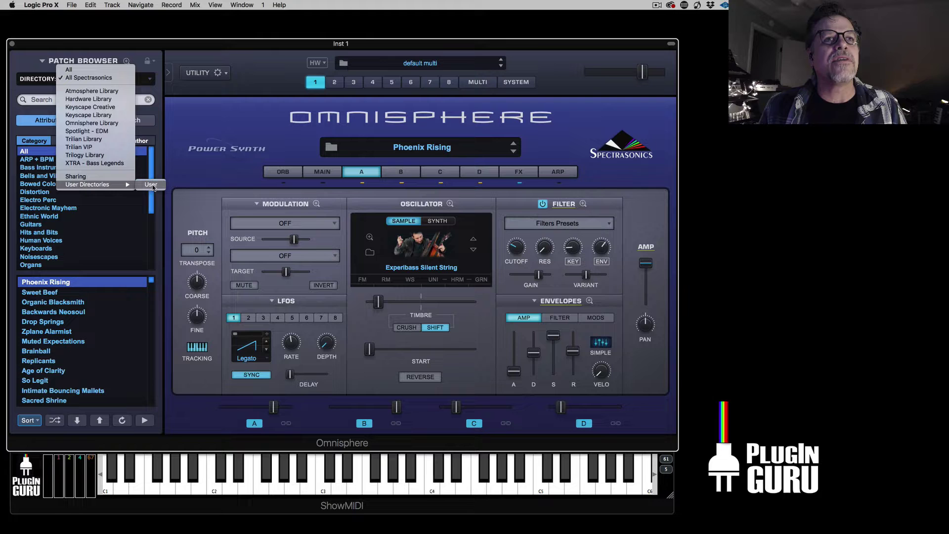
click(237, 163)
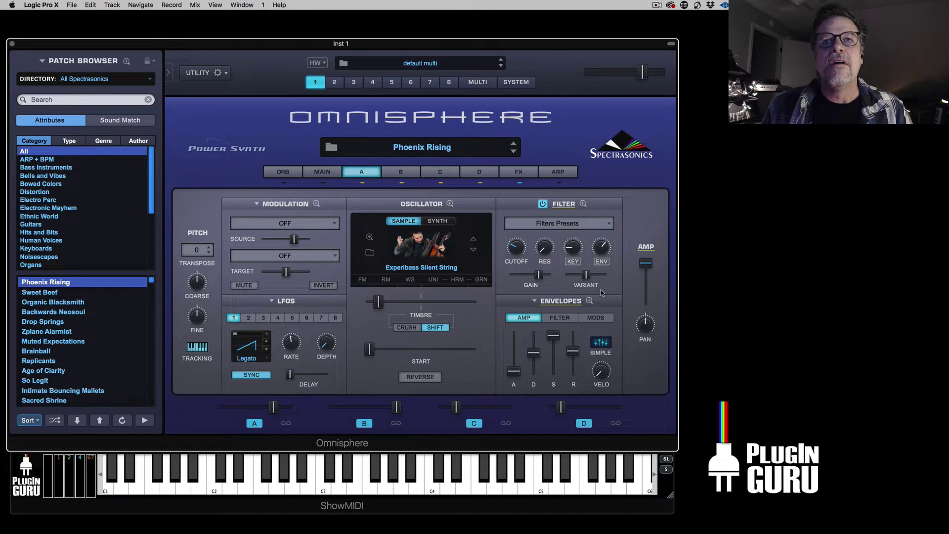
click(589, 301)
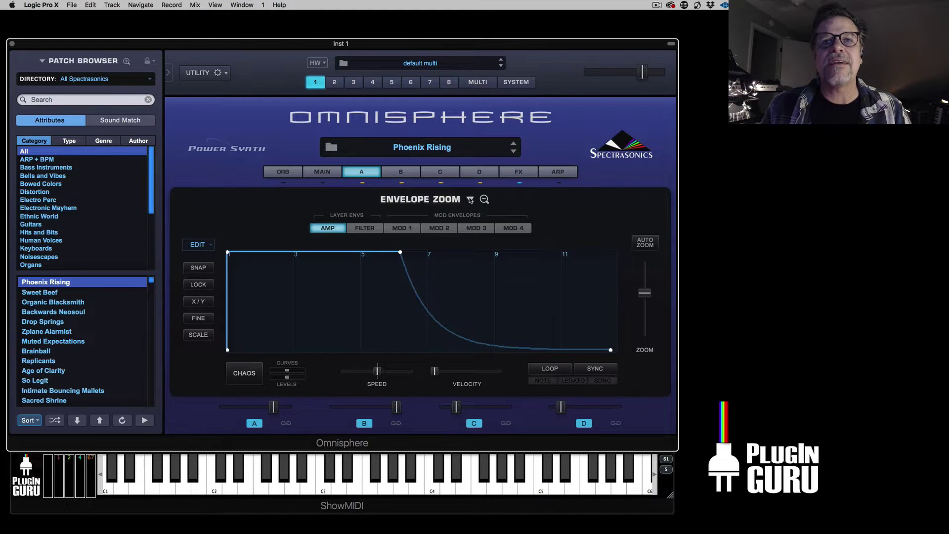
click(470, 199)
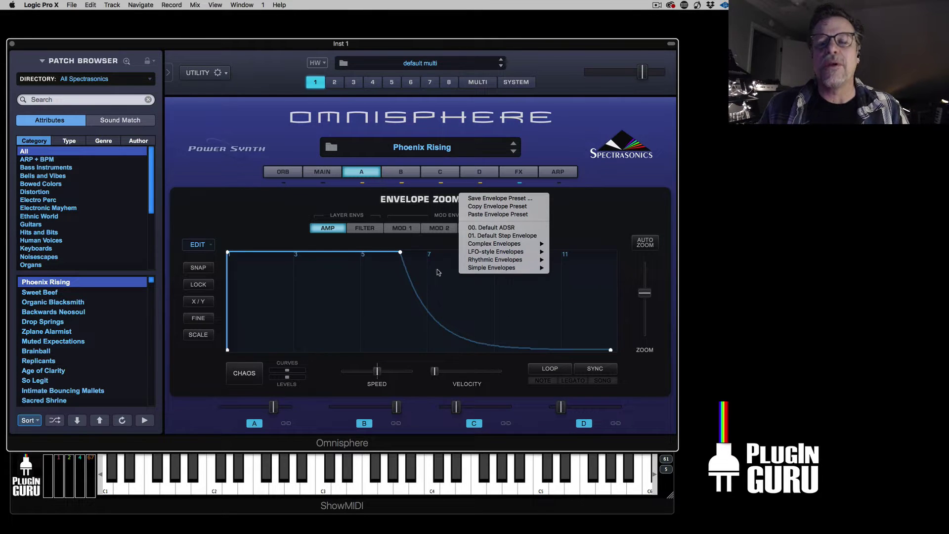
mouse_move(479, 240)
click(362, 179)
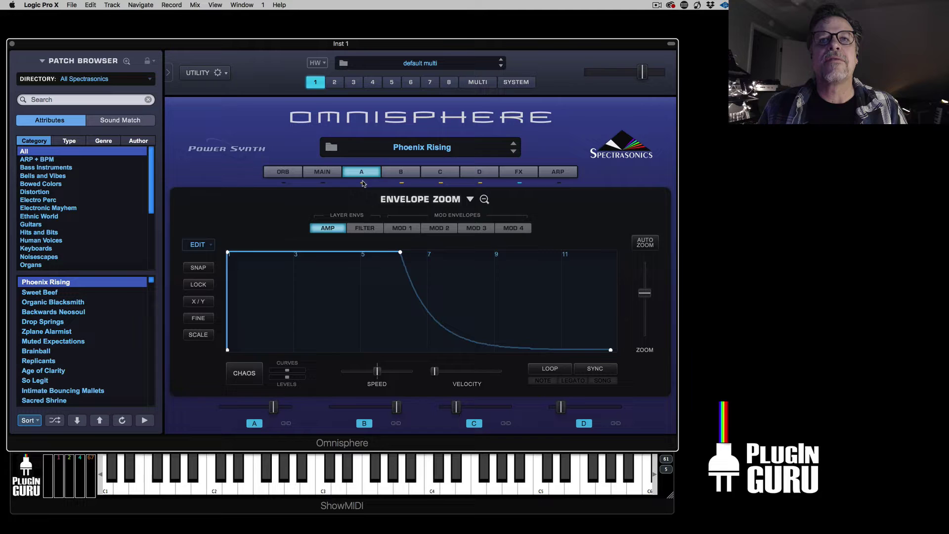
click(361, 176)
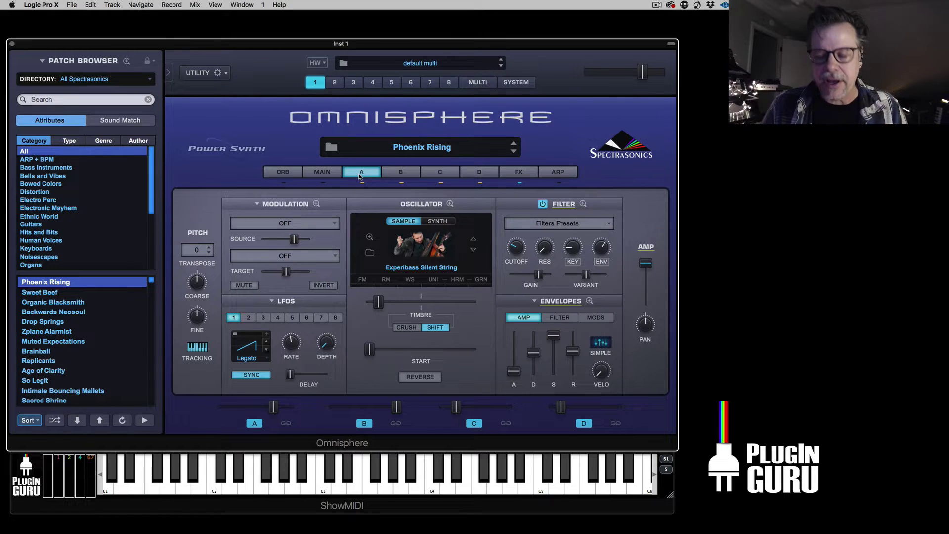
- In Finder, nudge the Macintosh HD desktop icon slightly left
click(747, 143)
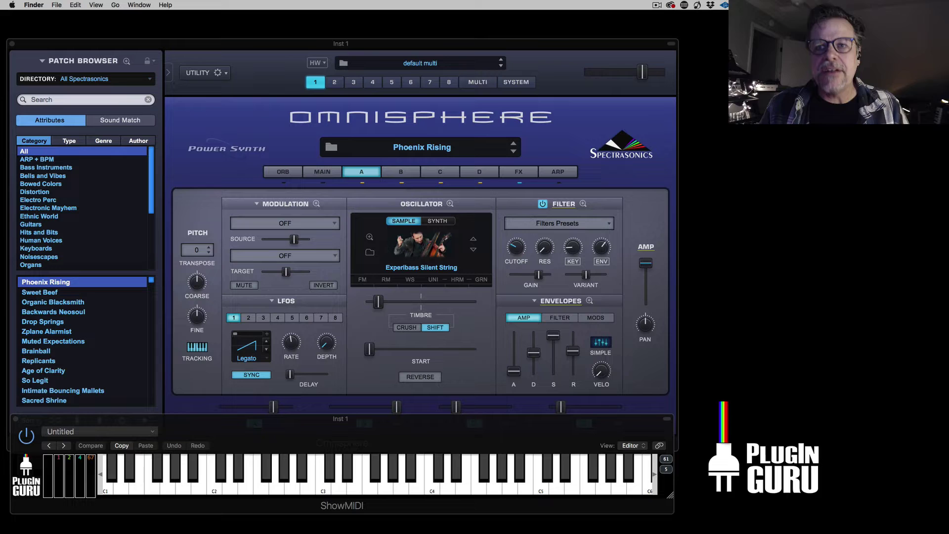
click(810, 56)
drag(810, 59, 808, 59)
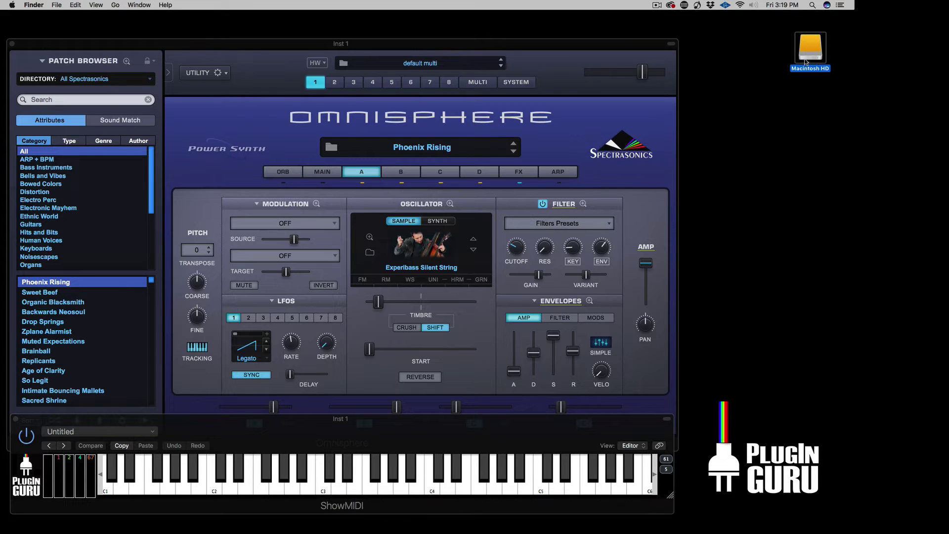
click(745, 143)
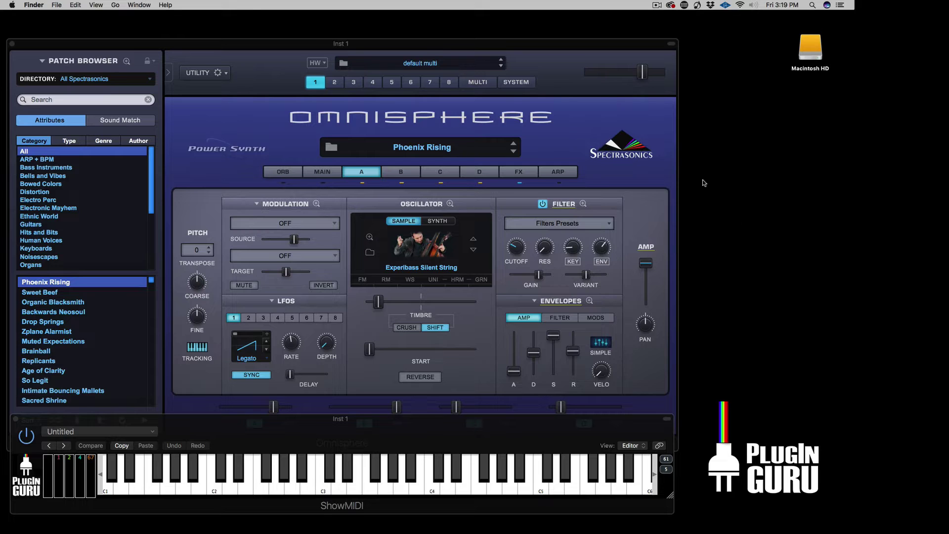
- Open Finder Preferences and close them again without changes
click(29, 4)
click(47, 30)
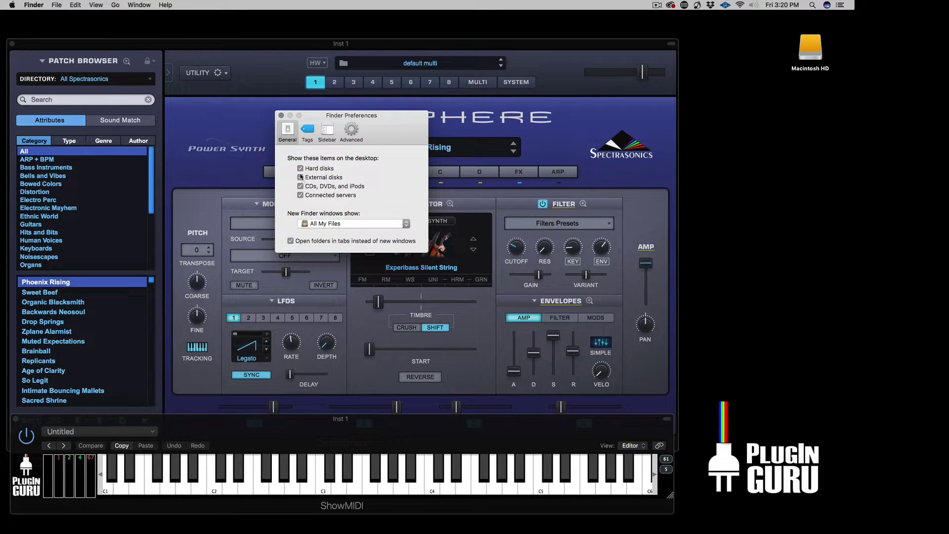
click(281, 115)
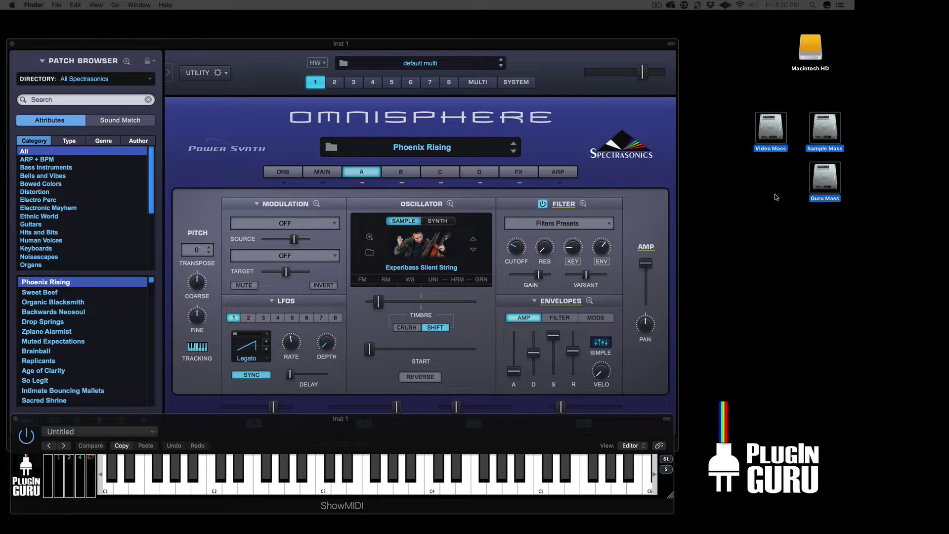
- Line up Macintosh HD, Sample Mass, Guru Mass and Video Mass in a column on the right
drag(816, 50, 825, 80)
drag(777, 51, 823, 193)
click(779, 174)
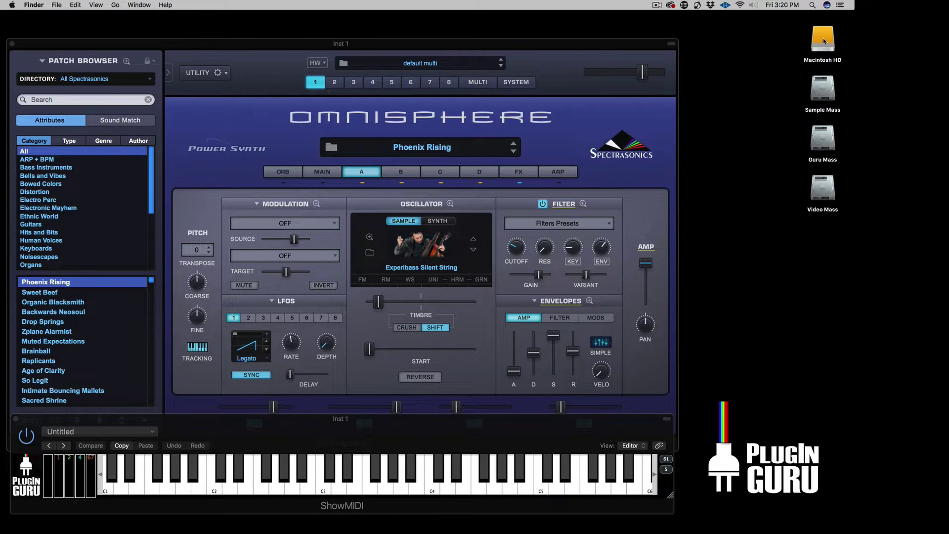
- Open Macintosh HD's Downloads folder and extract PlugInGuru Beautifully Broken.zip
double_click(825, 42)
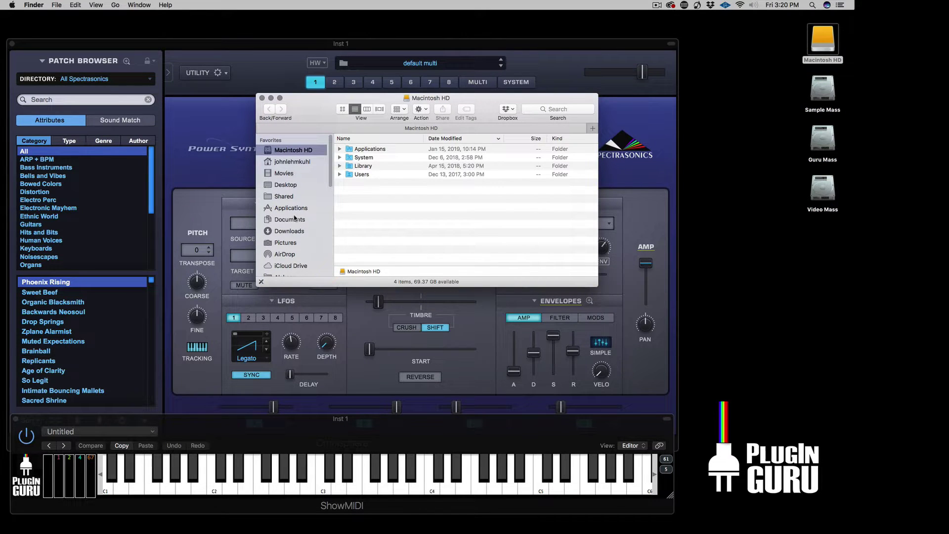
click(293, 233)
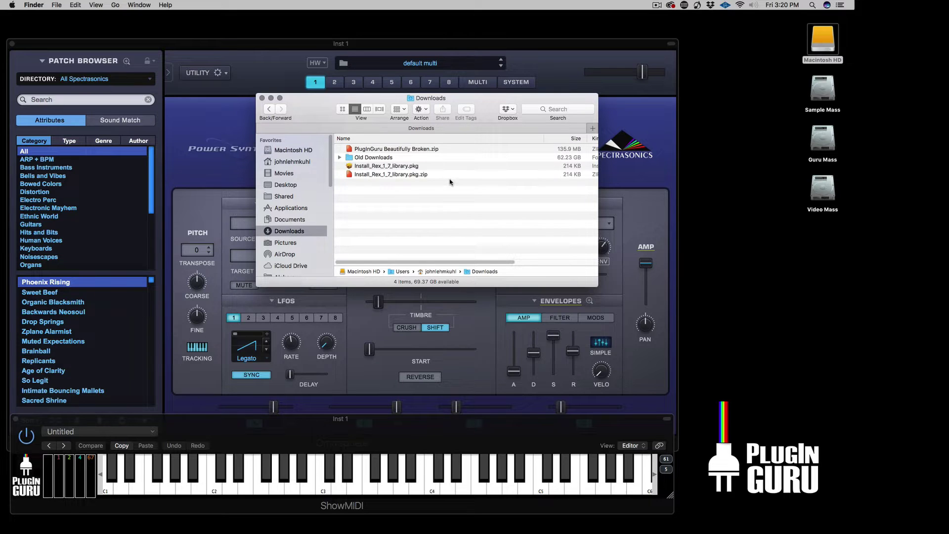
click(405, 149)
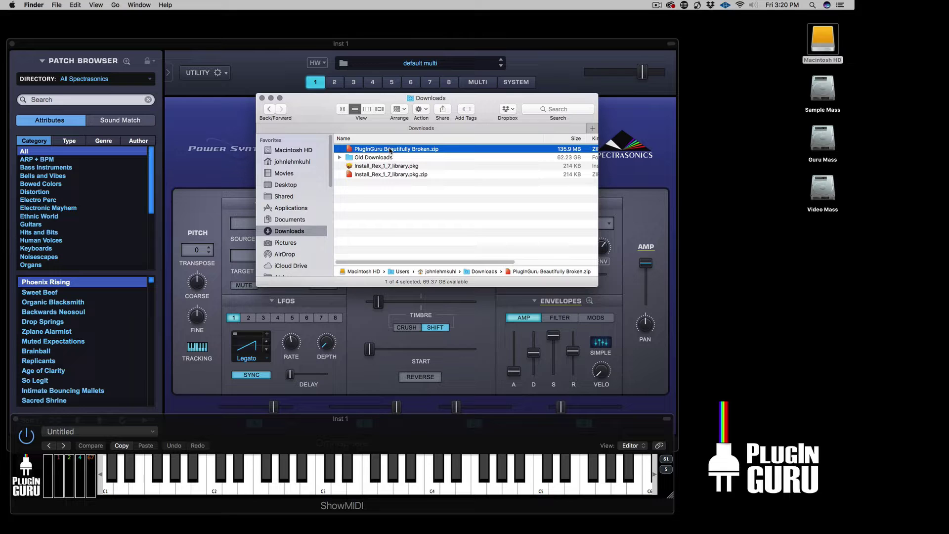
double_click(389, 153)
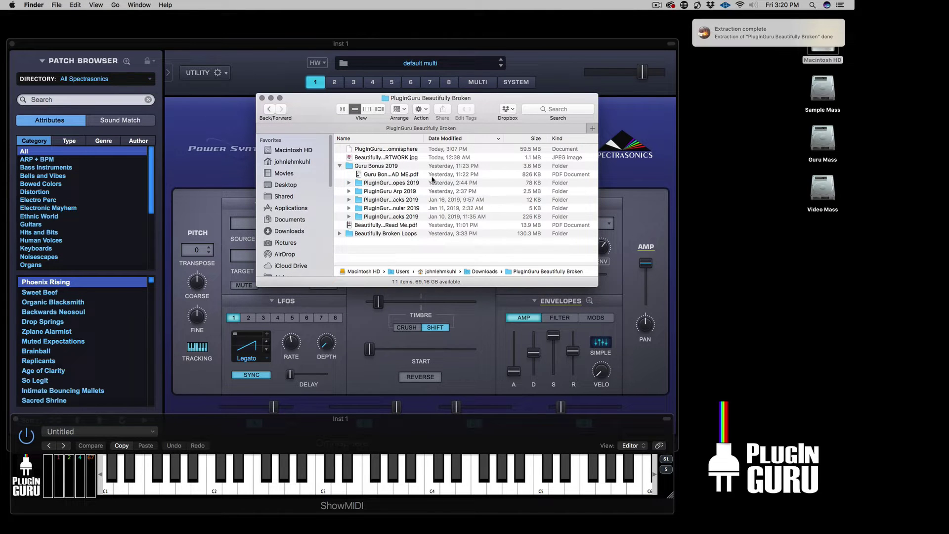
- Inspect the extracted contents: collapse Guru Bonus 2019, check the Read Me PDF, expand Beautifully Broken Loops
click(340, 166)
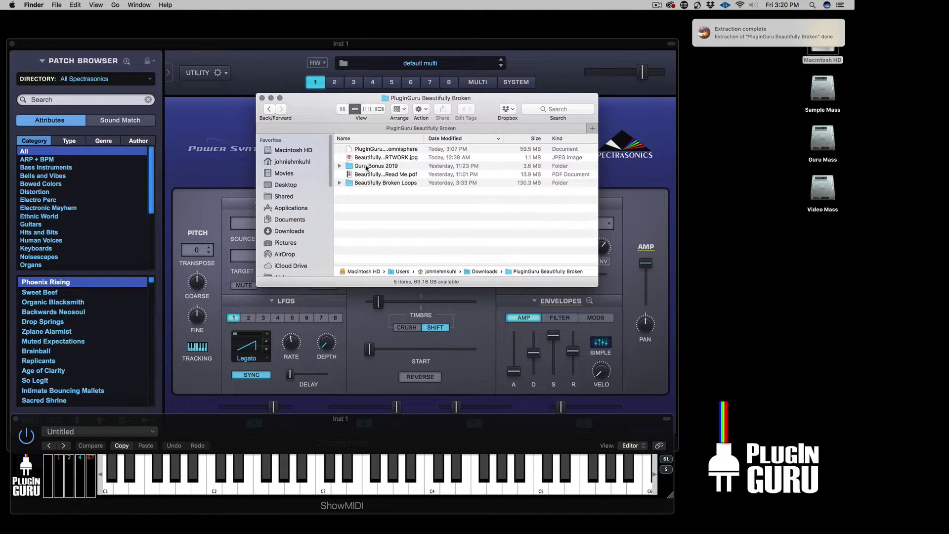
click(383, 177)
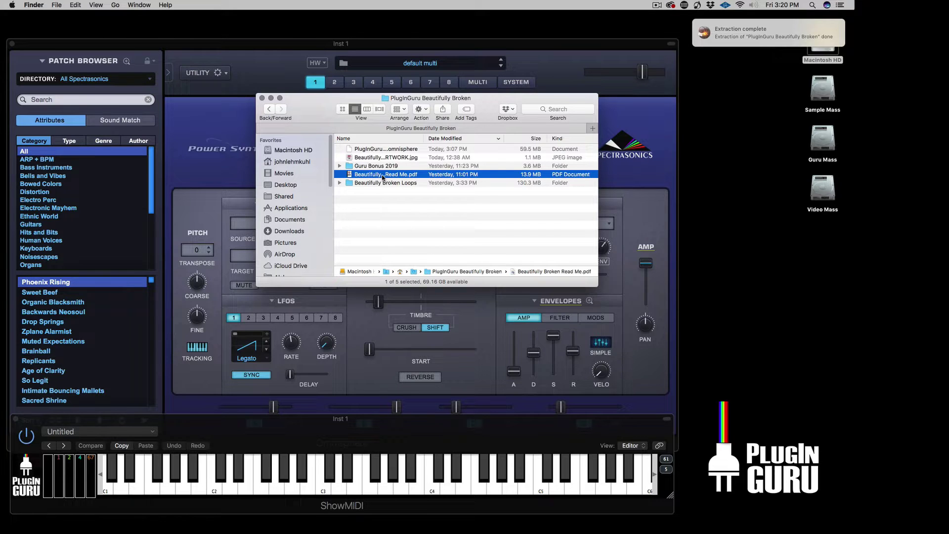
click(383, 177)
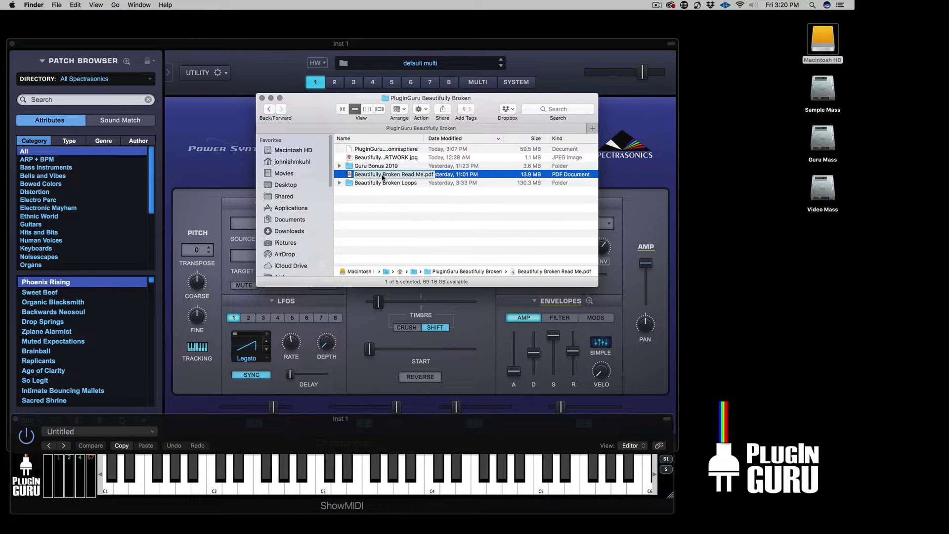
click(393, 197)
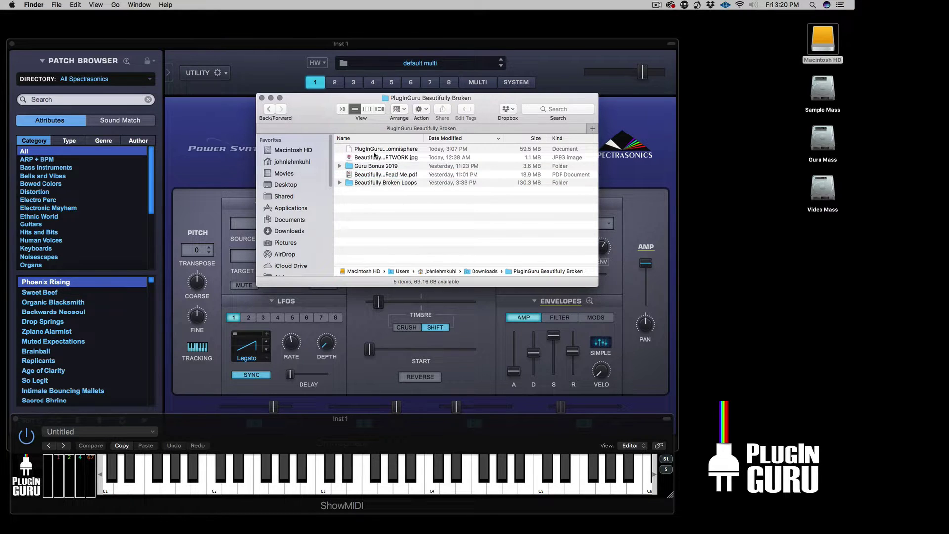
click(340, 183)
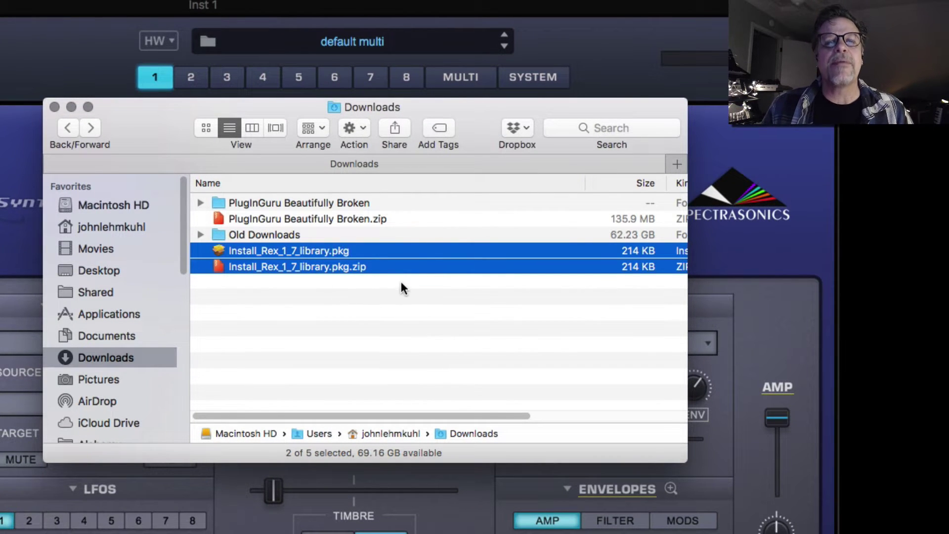
click(434, 315)
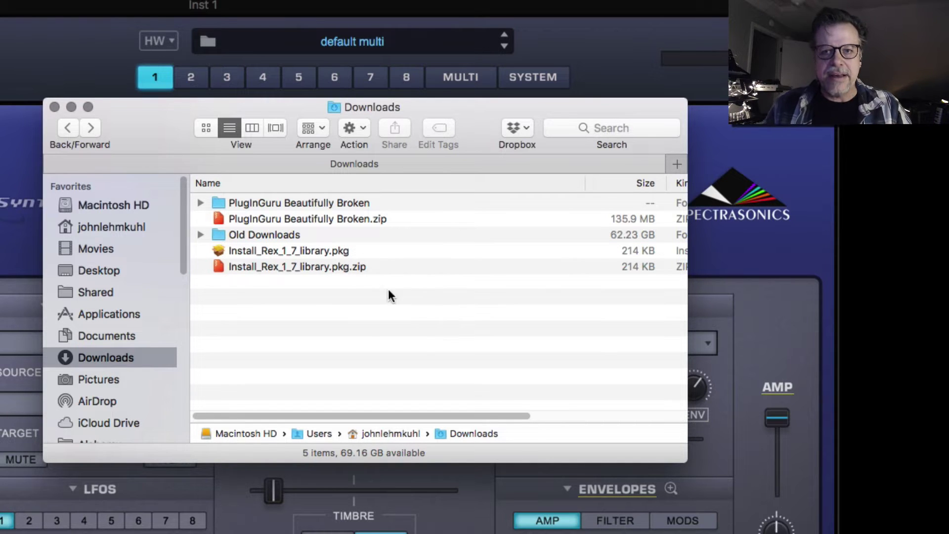
- Open the PlugInGuru Beautifully Broken folder and widen the Name column to show full names
double_click(218, 204)
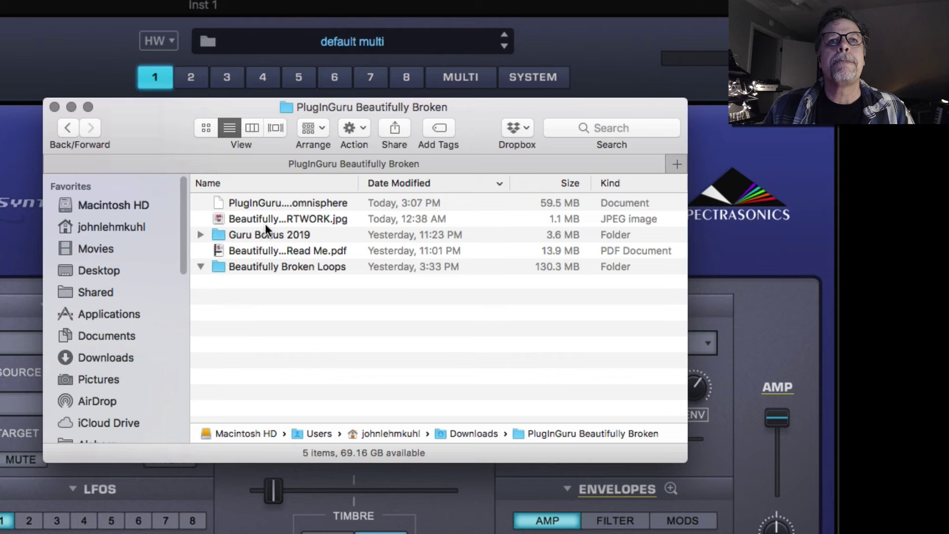
click(289, 204)
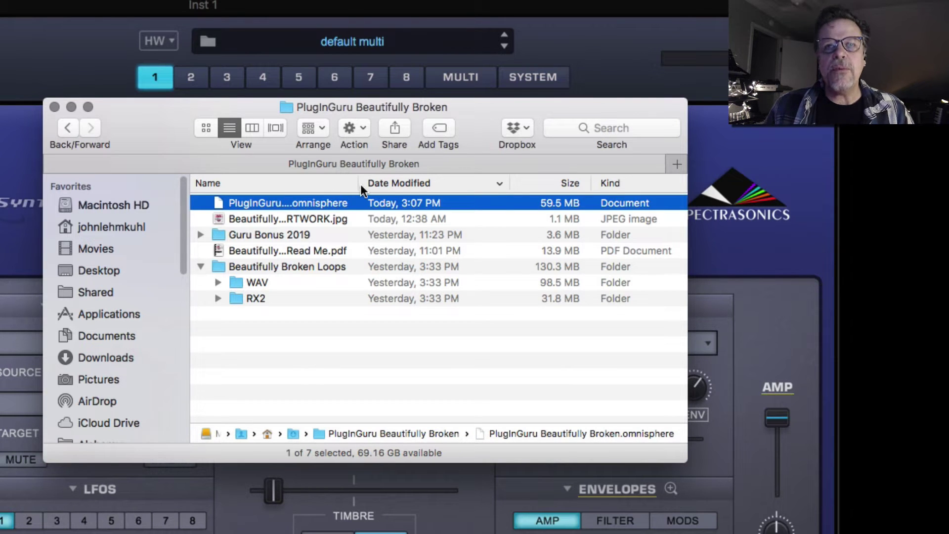
drag(360, 184, 476, 184)
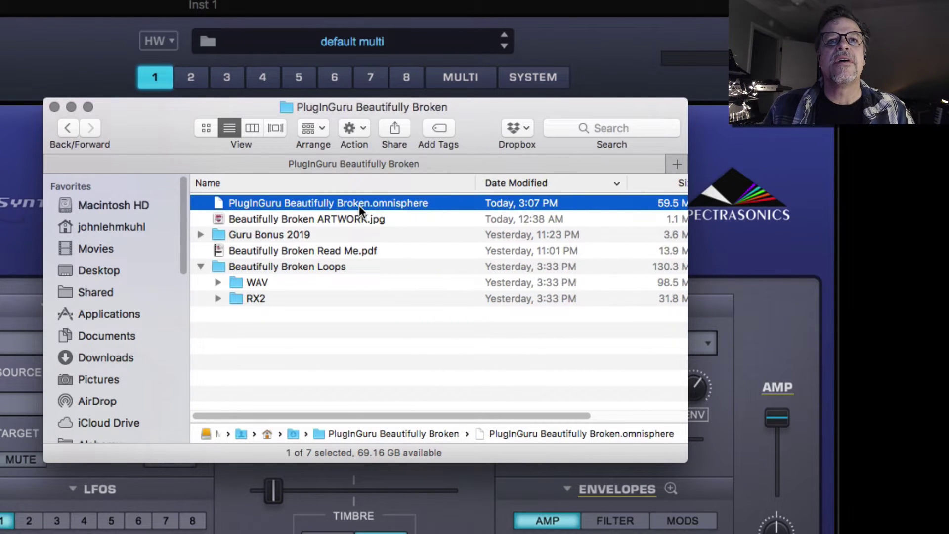
- In Omnisphere, start installing an .omnisphere file from the Utility menu and accept the caution
click(20, 184)
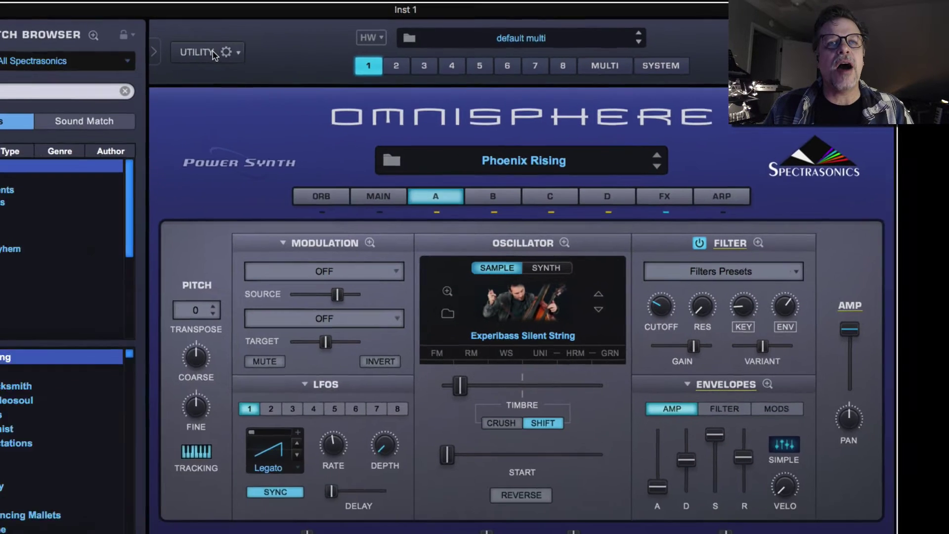
click(213, 52)
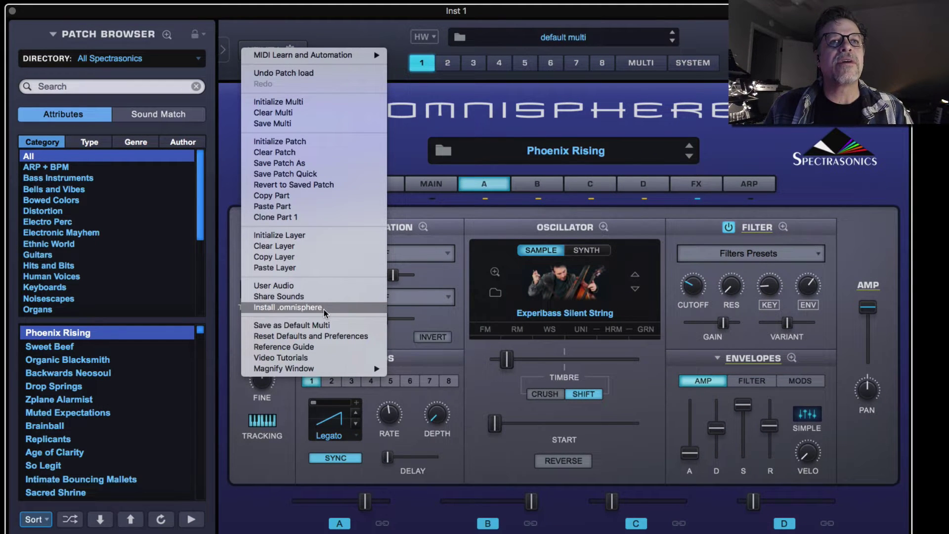
click(323, 309)
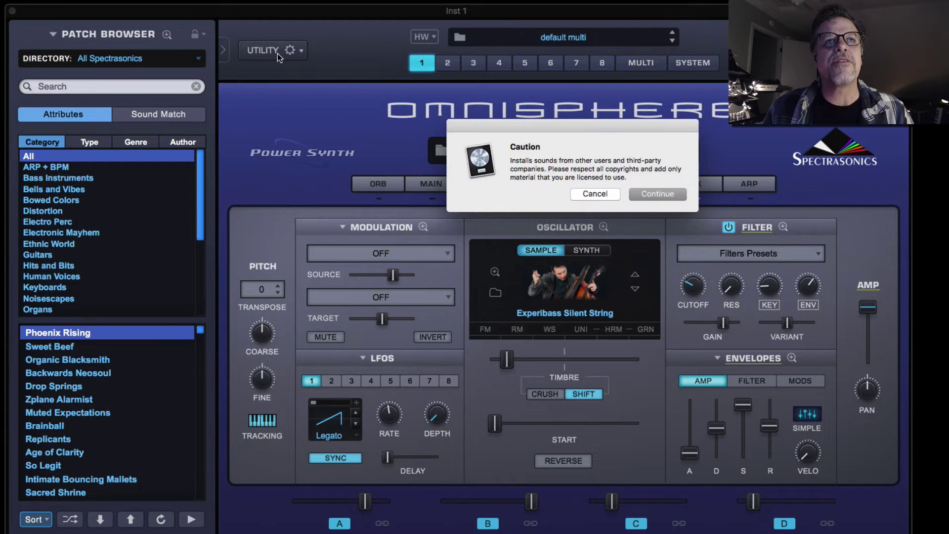
click(655, 194)
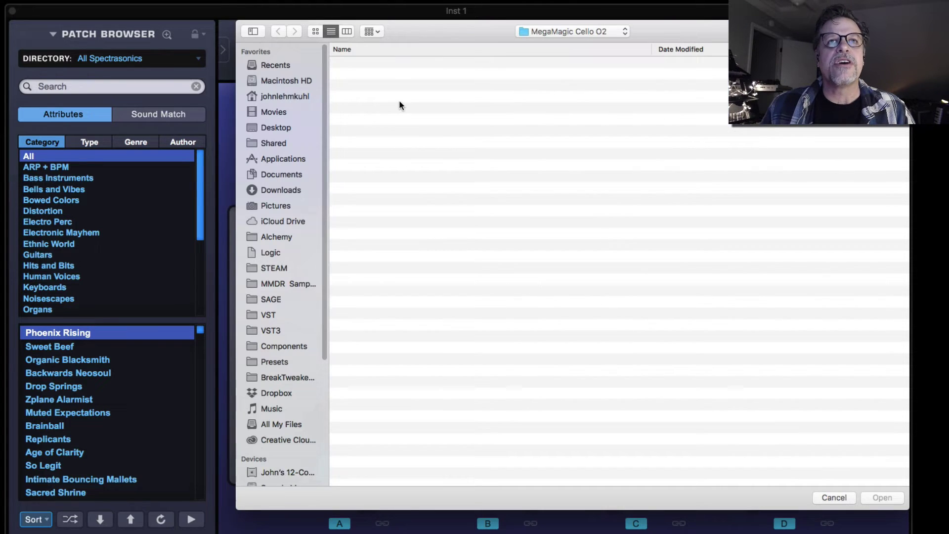
- Choose Downloads > PlugInGuru Beautifully Broken's .omnisphere file, open it and confirm the package install
click(289, 193)
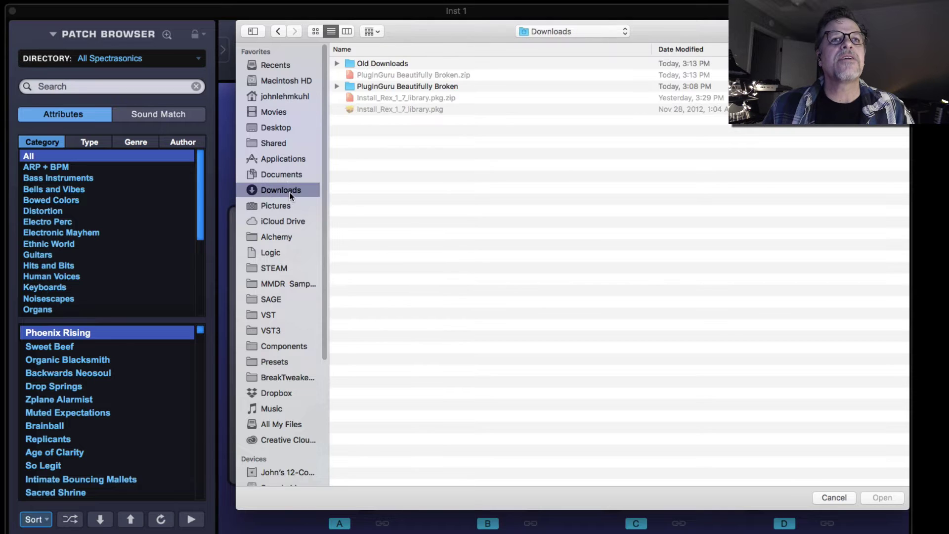
double_click(393, 86)
click(430, 64)
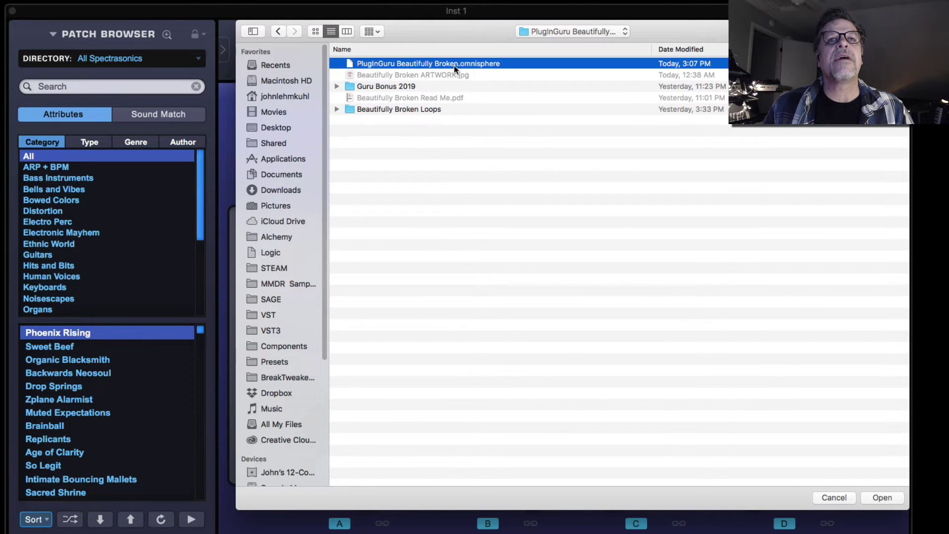
click(883, 498)
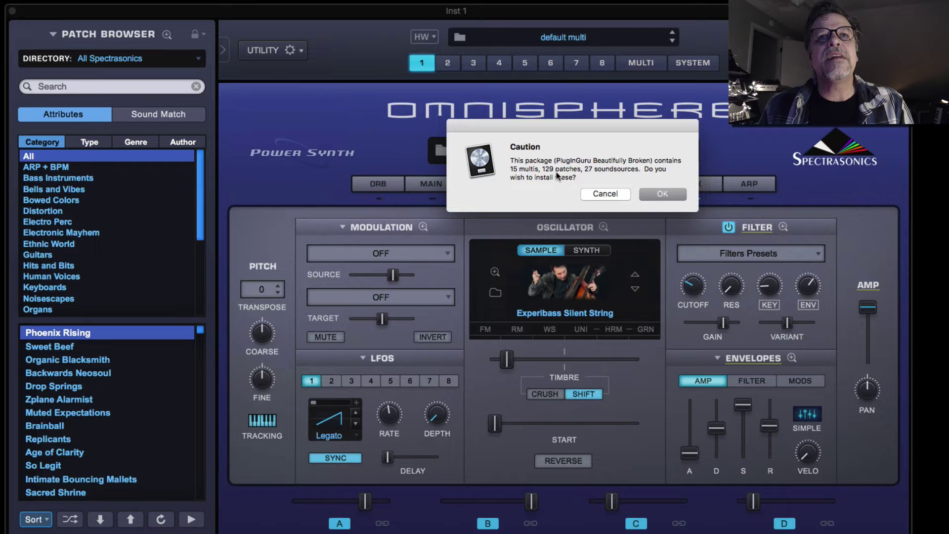
click(668, 197)
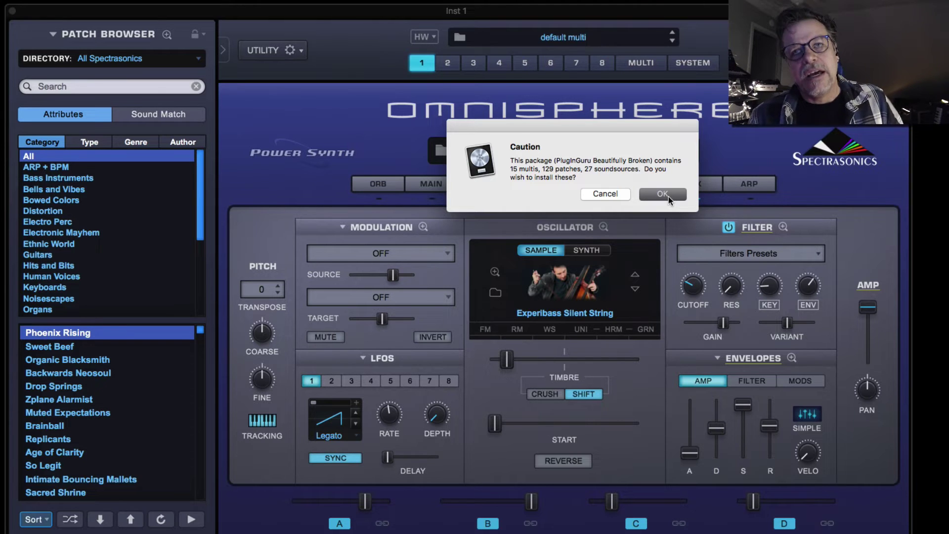
click(668, 197)
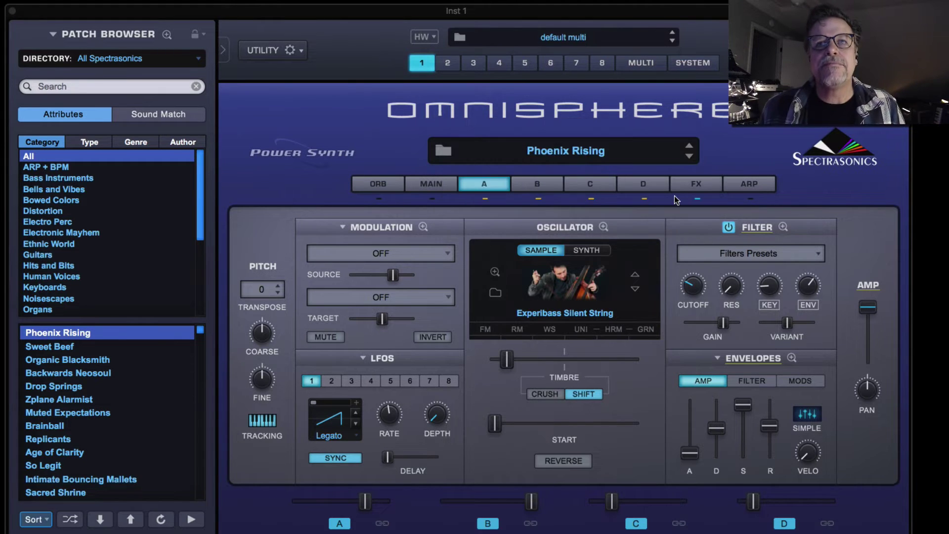
- Dismiss the installation notice and move the plugin window back to the top-left
drag(687, 14, 762, 219)
drag(577, 123, 561, 23)
click(648, 112)
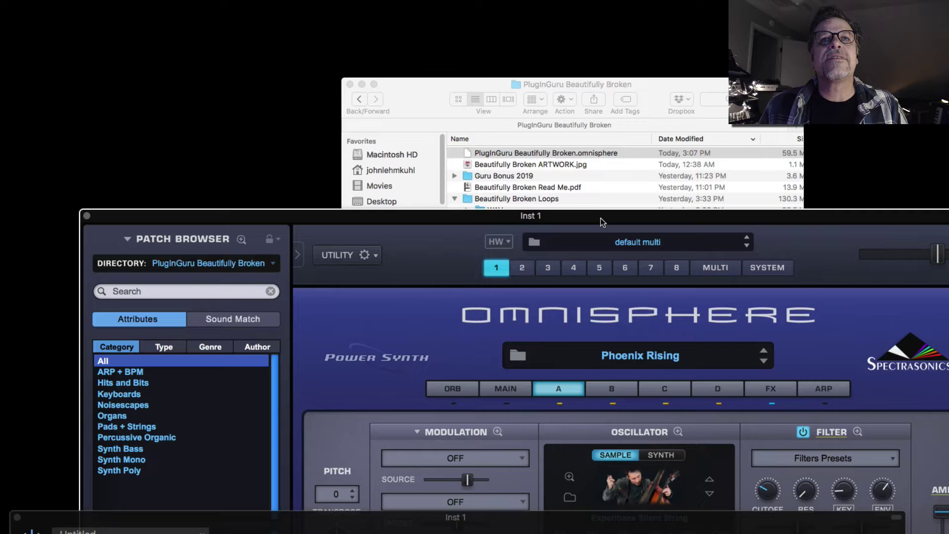
drag(601, 218, 506, 19)
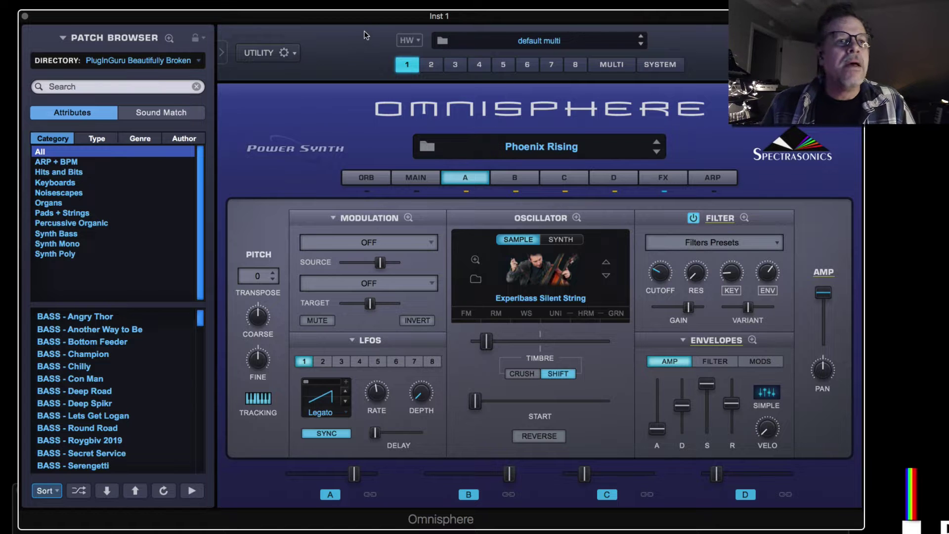
drag(366, 16, 358, 13)
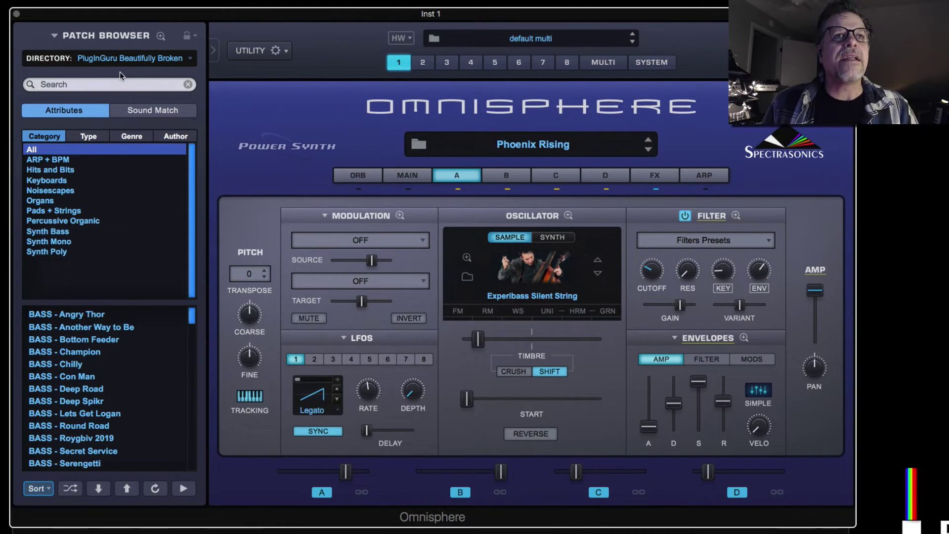
- Browse PlugInGuru Beautifully Broken patches, trying a few before loading BPM DRUM - ODB Springy Loop
click(131, 59)
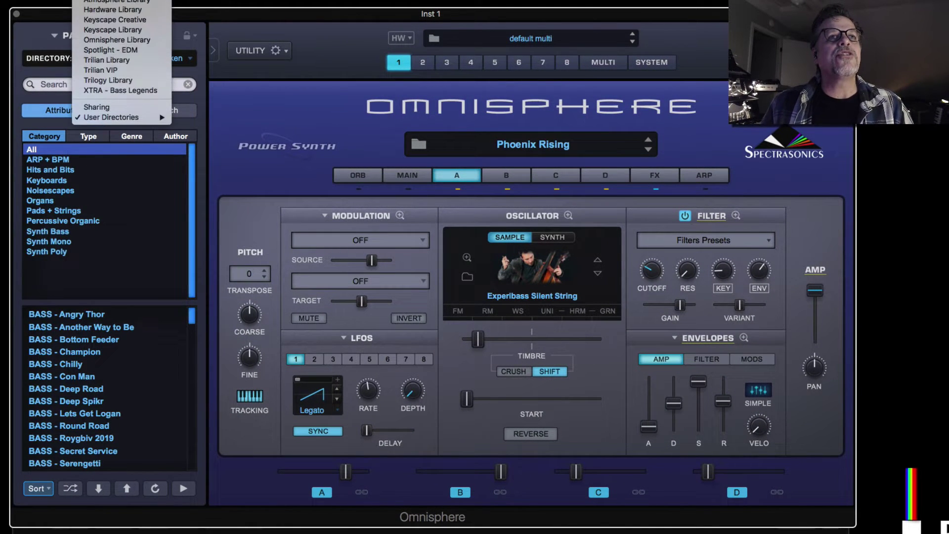
click(152, 70)
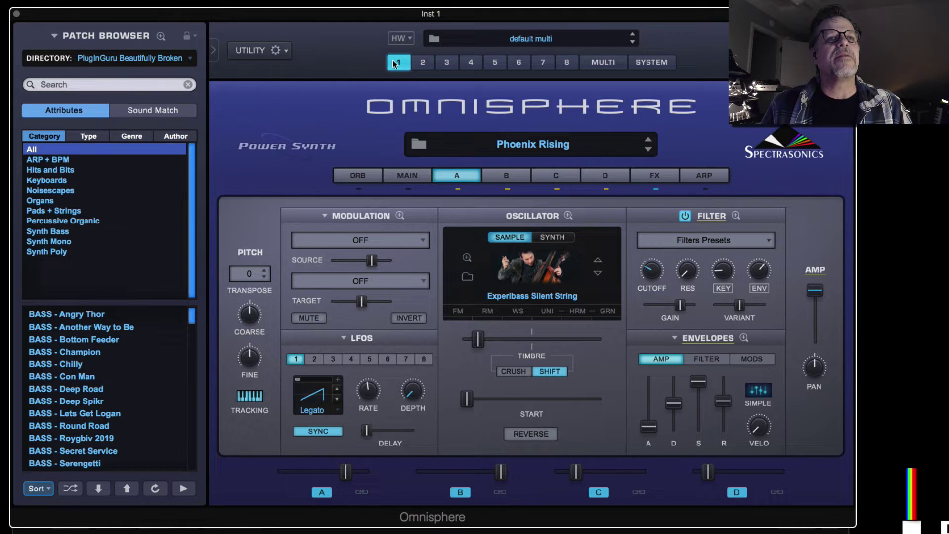
click(133, 59)
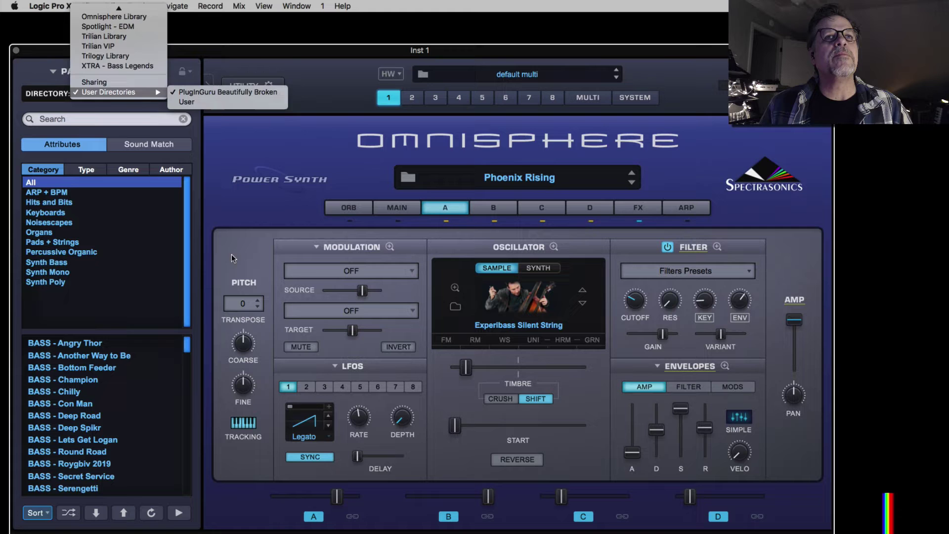
click(233, 93)
scroll(96, 444, down, 5)
scroll(97, 444, down, 3)
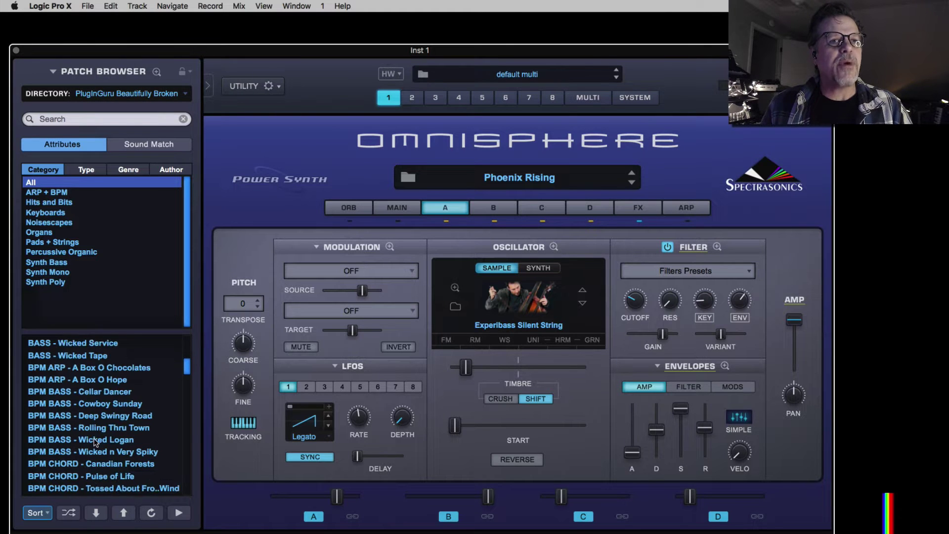
click(115, 404)
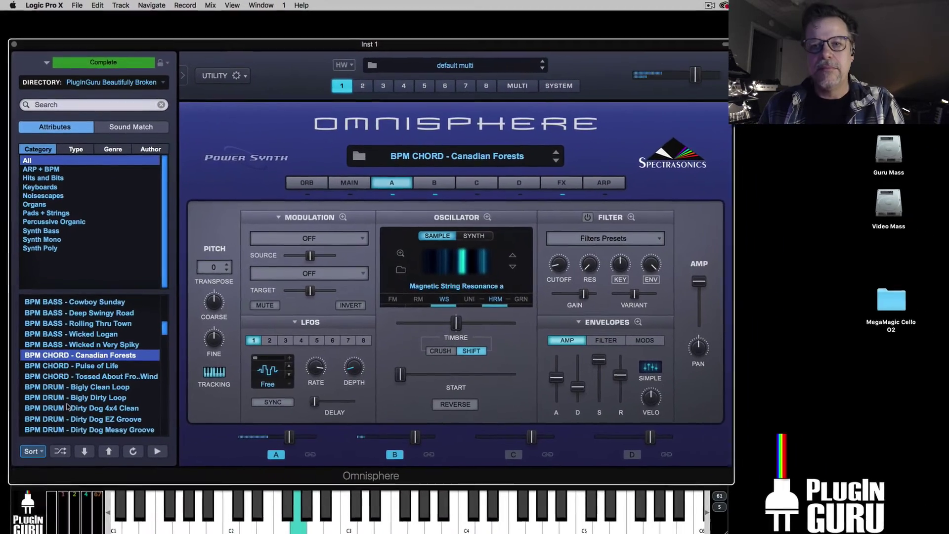
scroll(68, 407, down, 3)
click(94, 389)
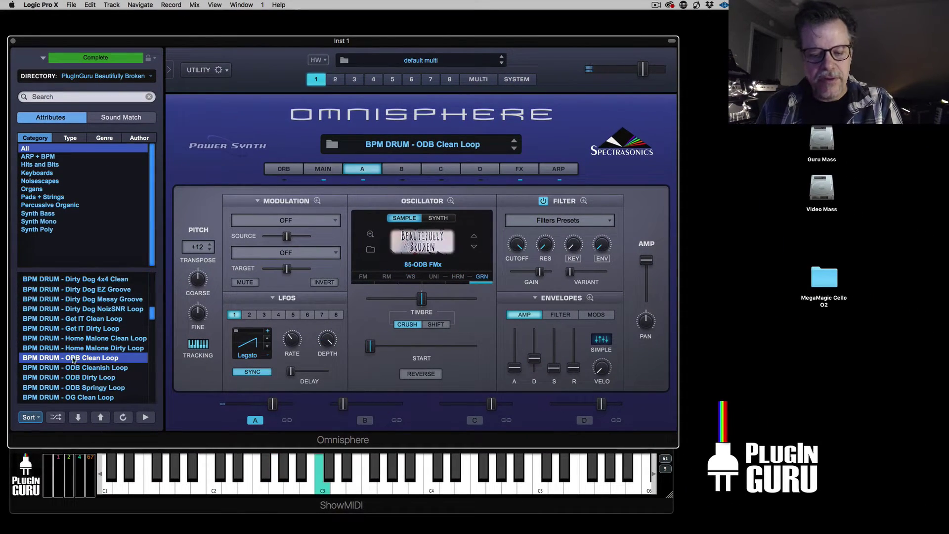
click(102, 388)
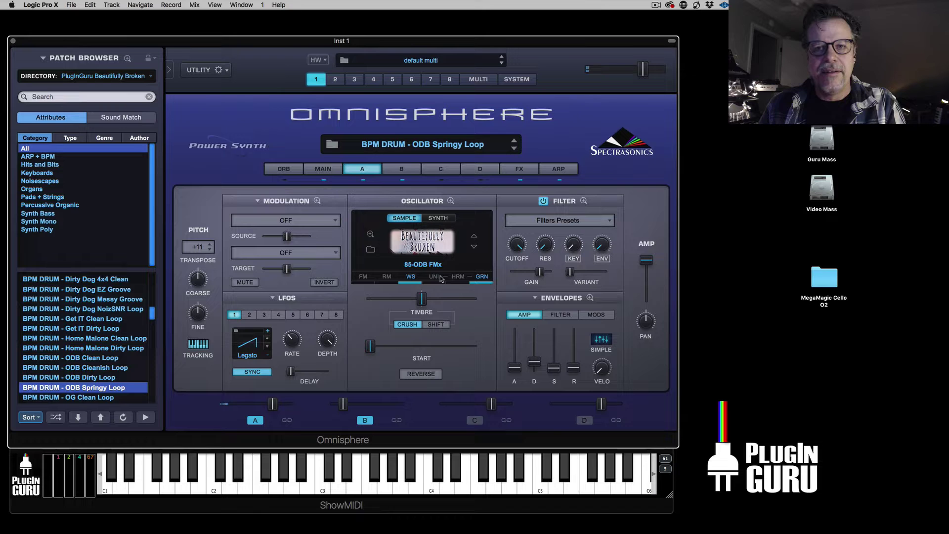
- Switch to the multi mixer, peek at the directory list and Stack page, then return to the mixer
click(478, 79)
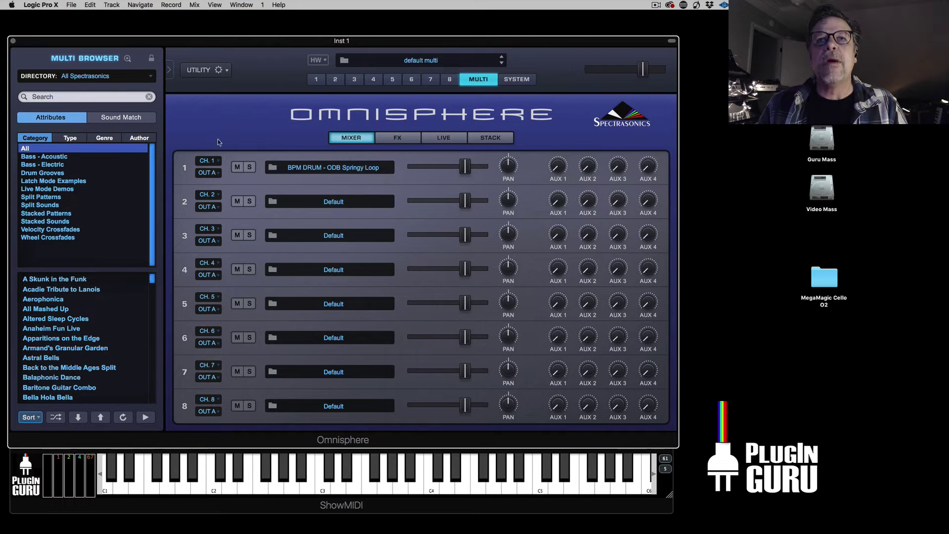
click(89, 77)
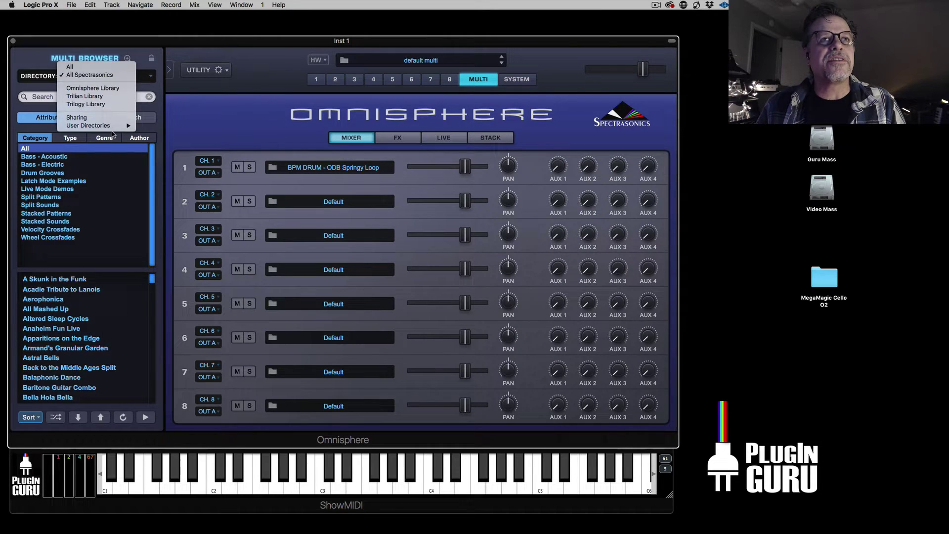
click(355, 200)
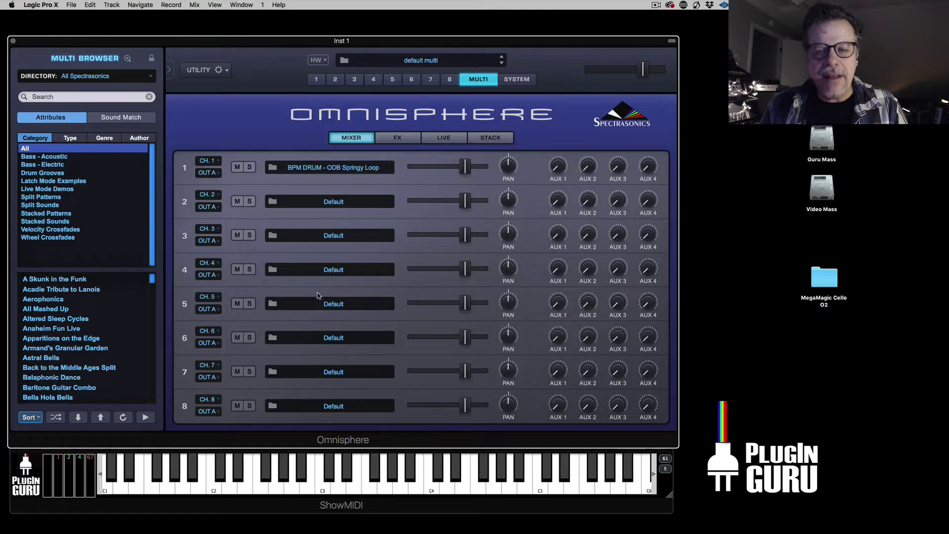
click(509, 138)
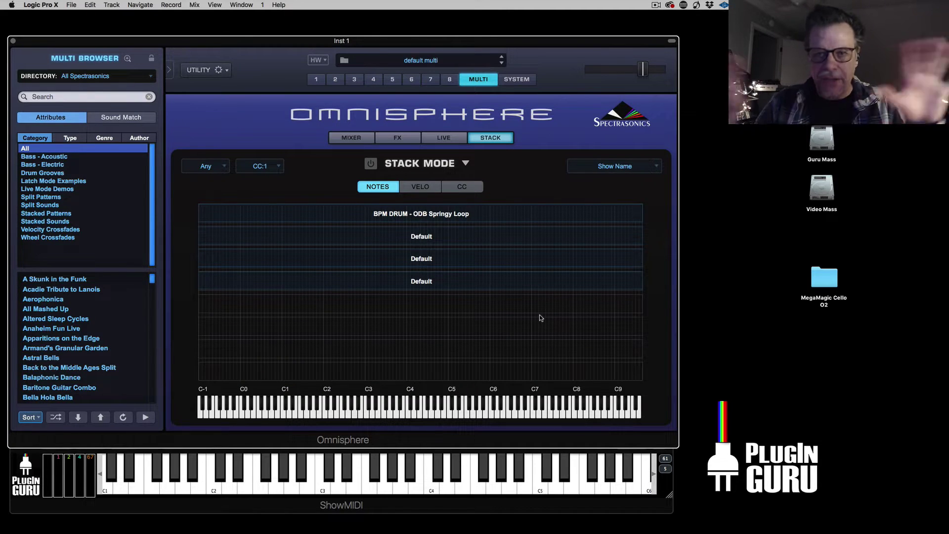
click(350, 140)
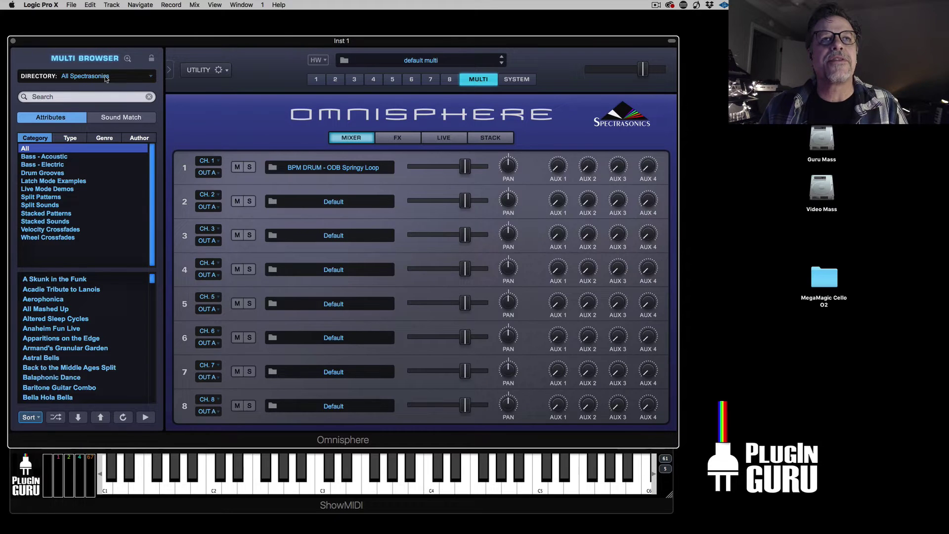
- Set the multi browser directory to User Directories > PlugInGuru Beautifully Broken and scroll its BPM SPLIT multis
click(108, 79)
mouse_move(114, 126)
click(189, 127)
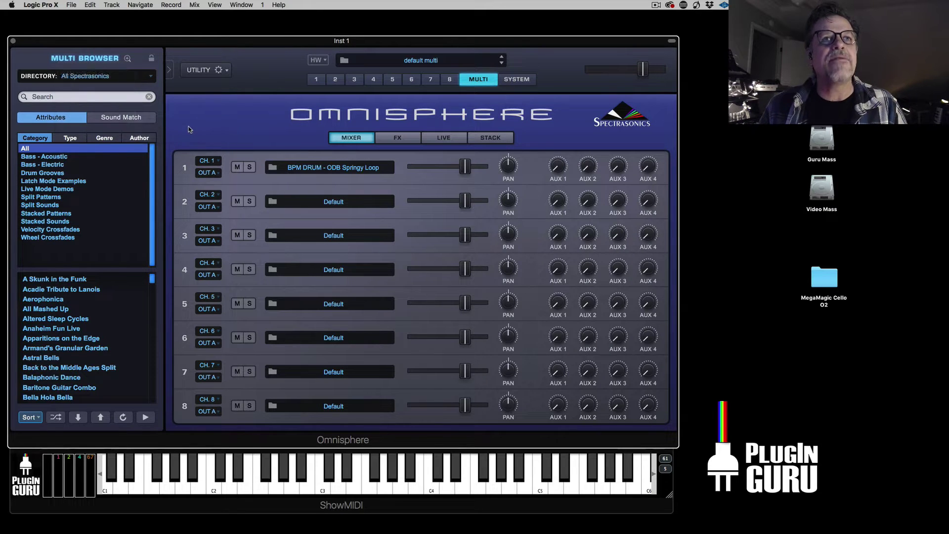
scroll(103, 316, down, 2)
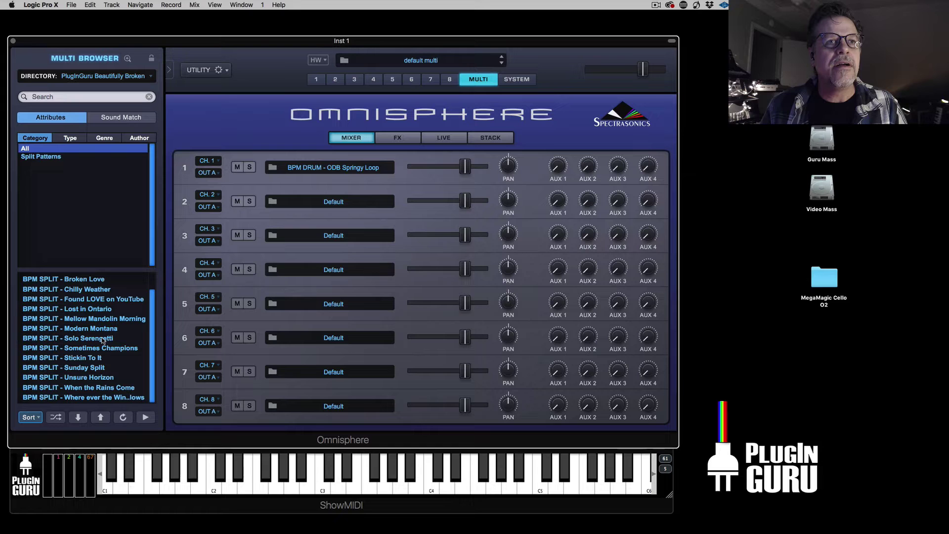
scroll(100, 354, up, 2)
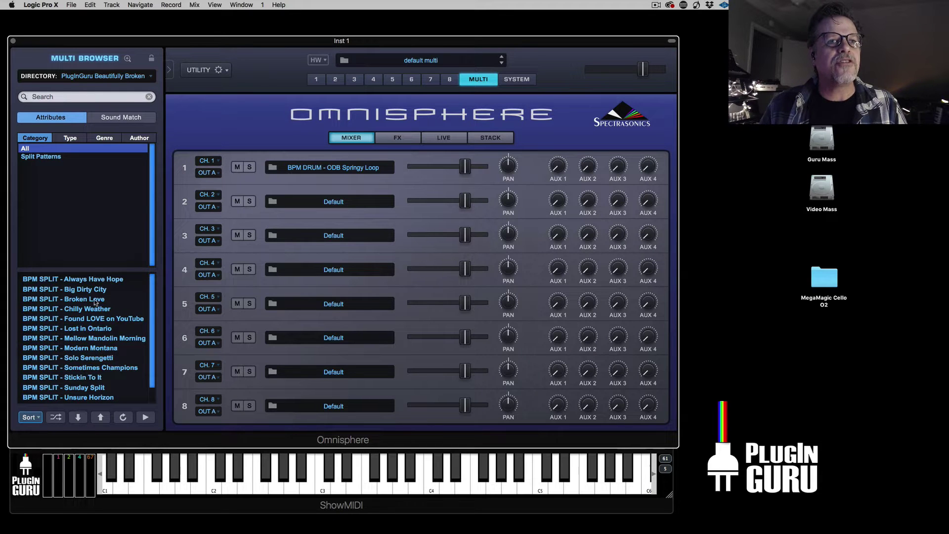
- Load the BPM SPLIT - Always Have Hope multi, confirming replacement of the current patches
click(107, 280)
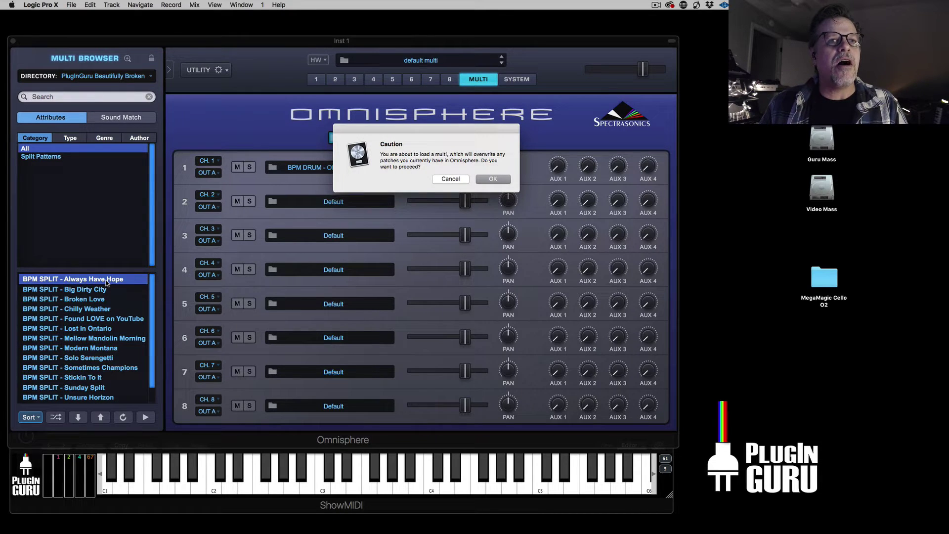
key(Return)
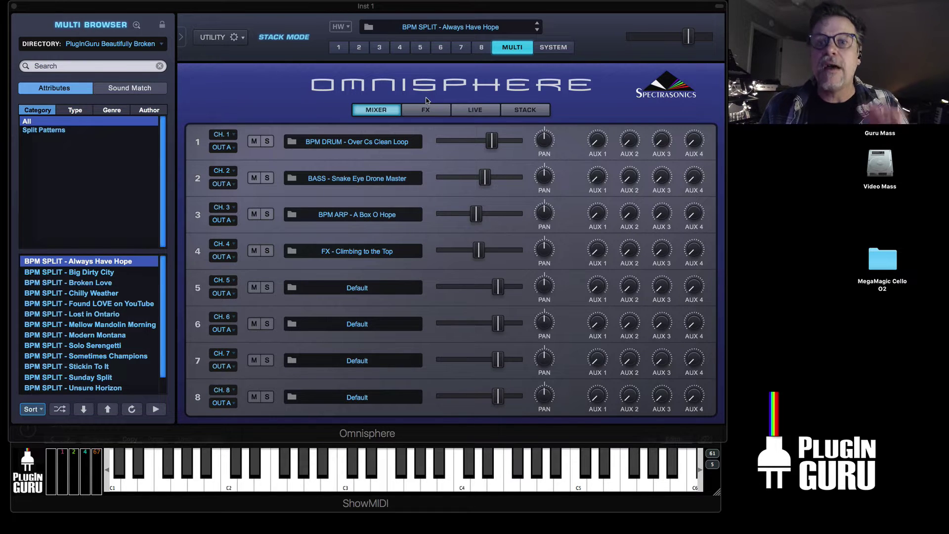
- Glance at the Utility menu, then open part 1's BPM DRUM - Over Cs Clean Loop editor
click(228, 38)
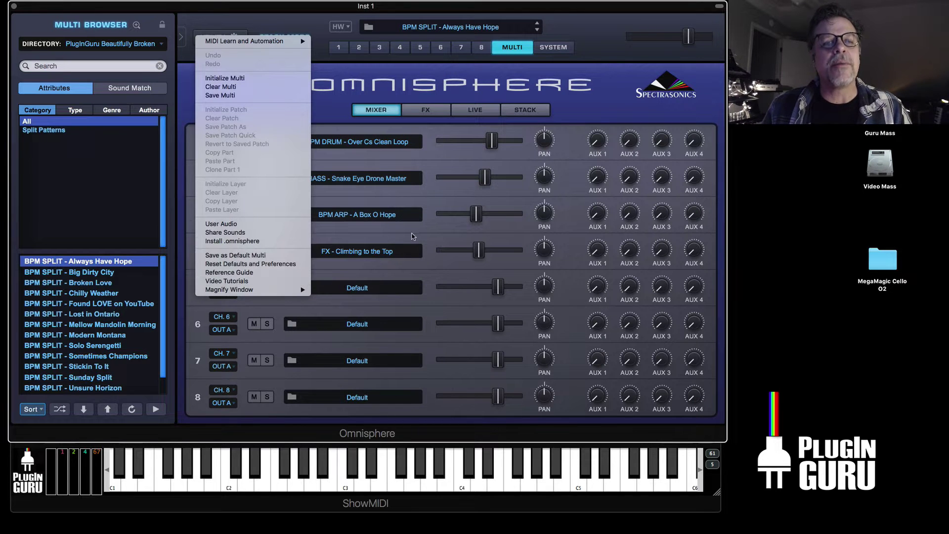
click(434, 237)
click(340, 48)
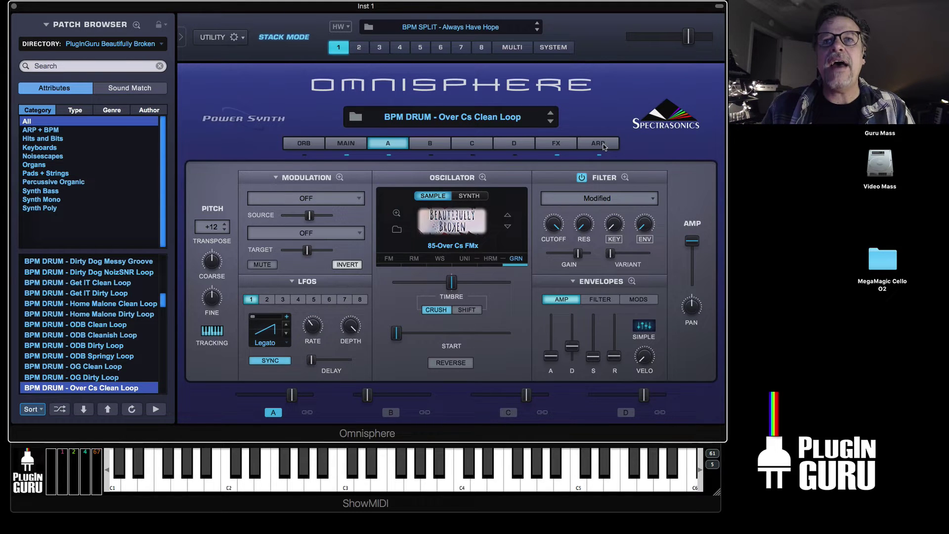
- Check part 1's arpeggiator presets unchanged, return to layer A, and open a new Finder window
click(604, 145)
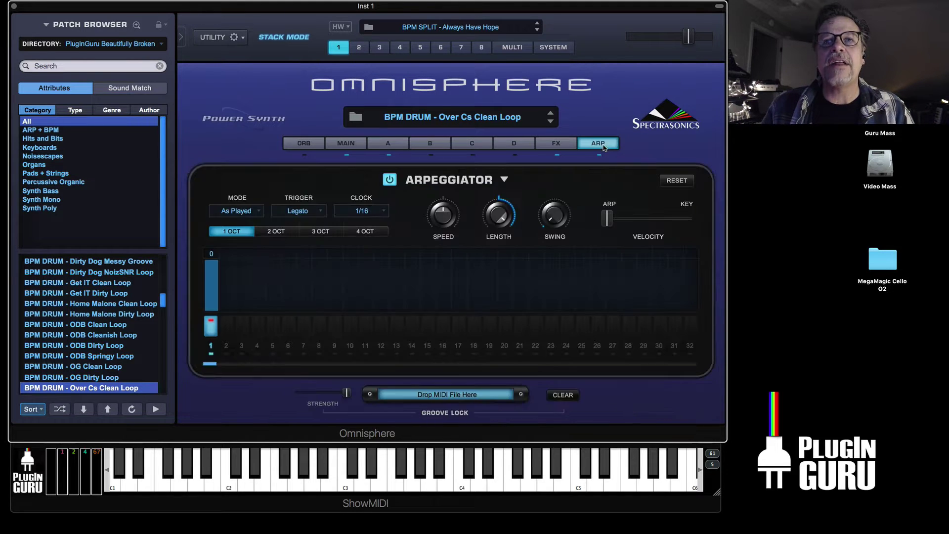
click(506, 181)
mouse_move(537, 523)
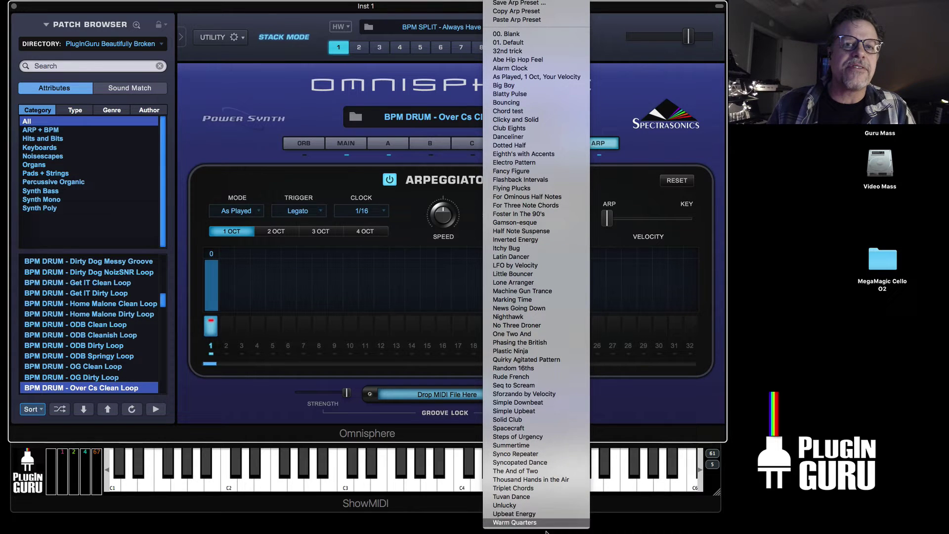
click(649, 401)
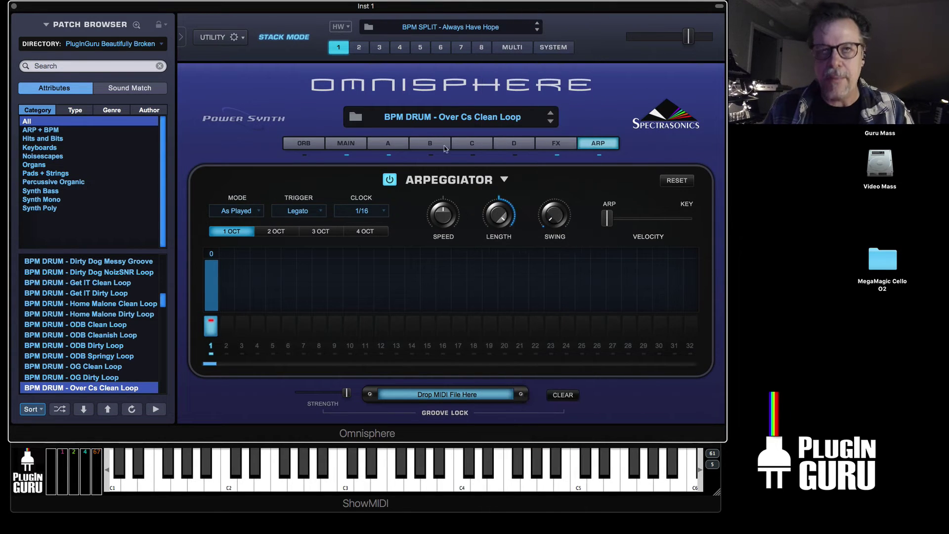
click(390, 143)
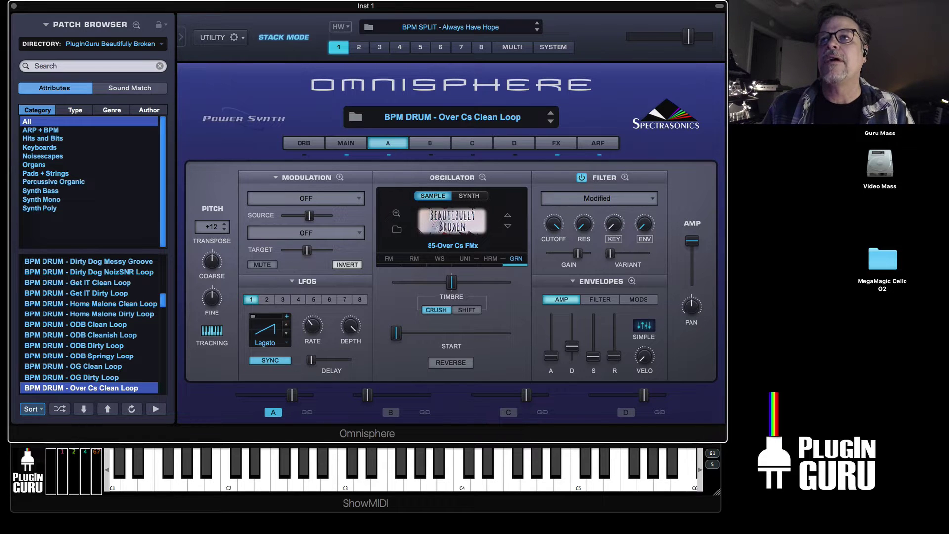
key(super+n)
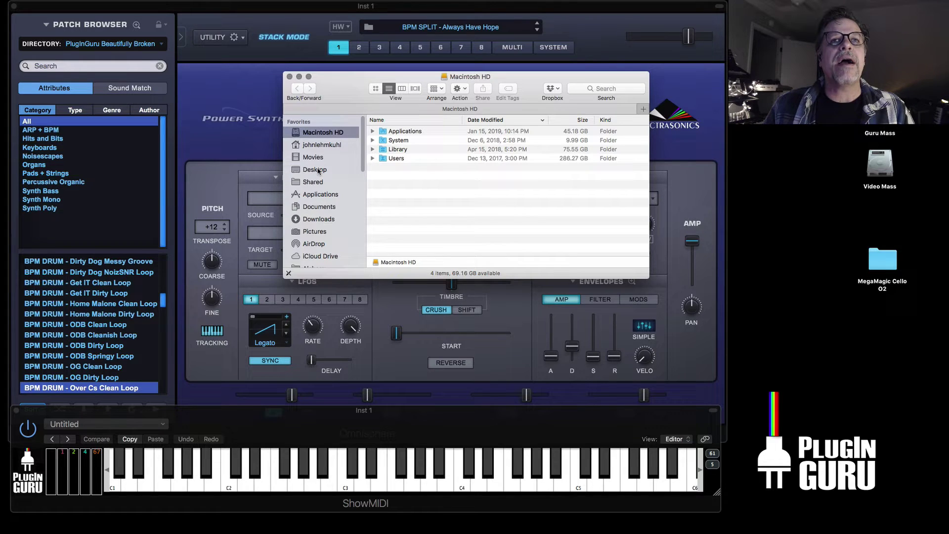
- Open Downloads > PlugInGuru Beautifully Broken, peek inside Guru Bonus 2019, and go back
click(320, 221)
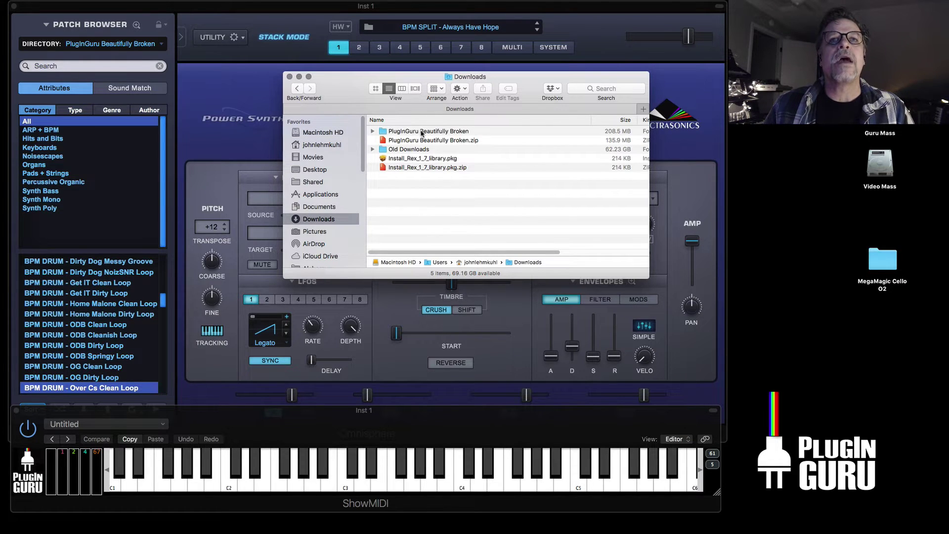
click(422, 132)
double_click(422, 131)
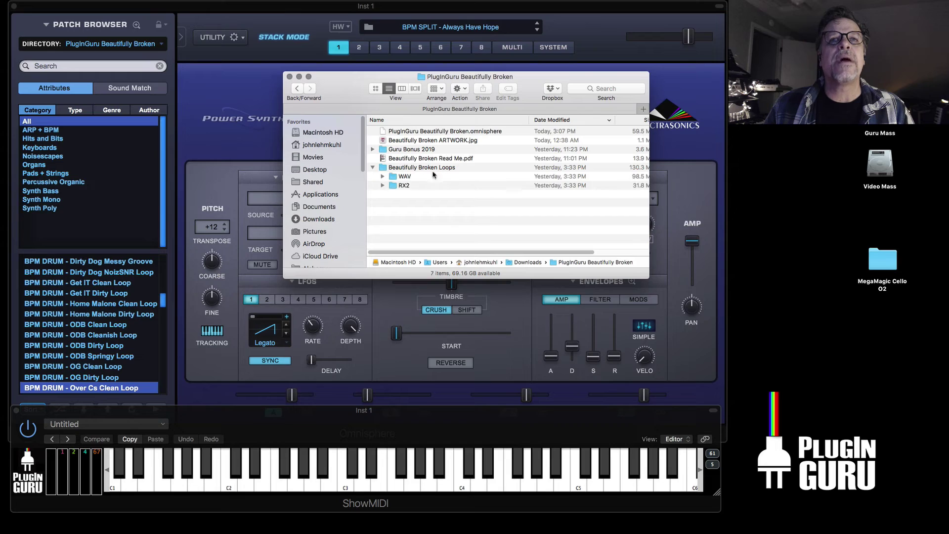
click(412, 152)
double_click(412, 150)
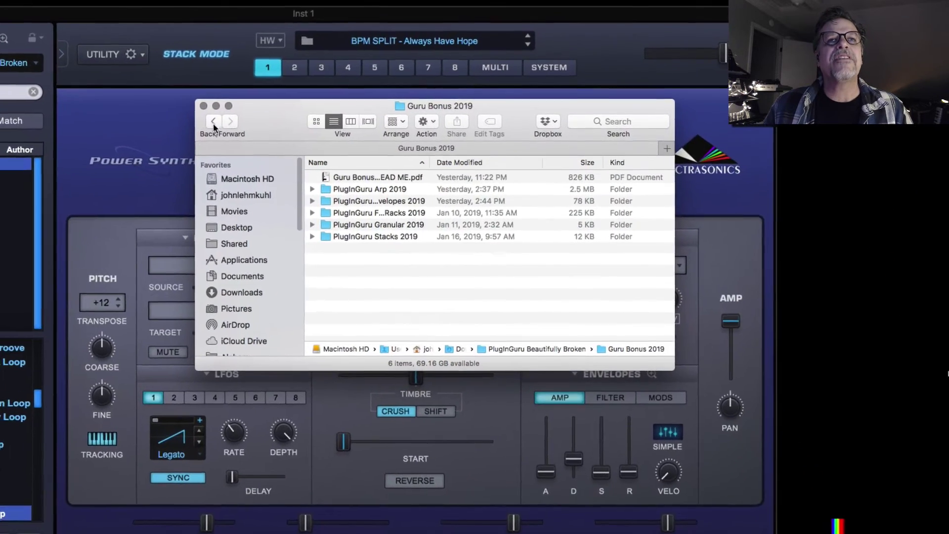
click(241, 110)
click(332, 205)
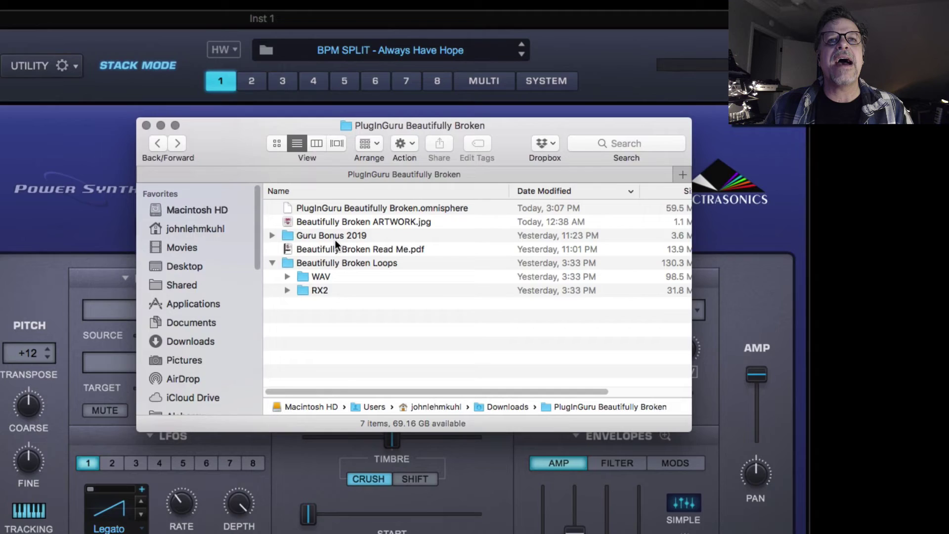
- Rename Guru Bonus 2019 to Guru Bonus Presets 2019, open it and widen the Name column
click(307, 253)
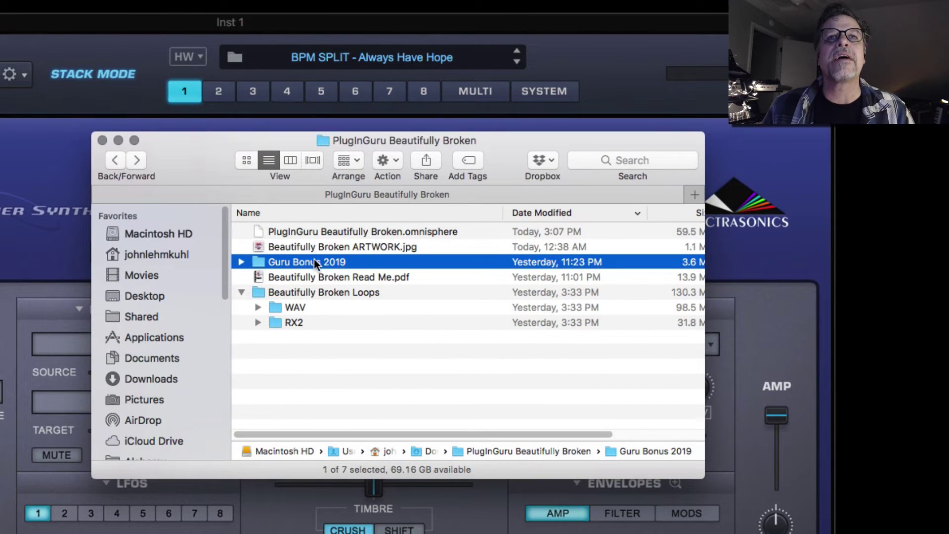
click(314, 260)
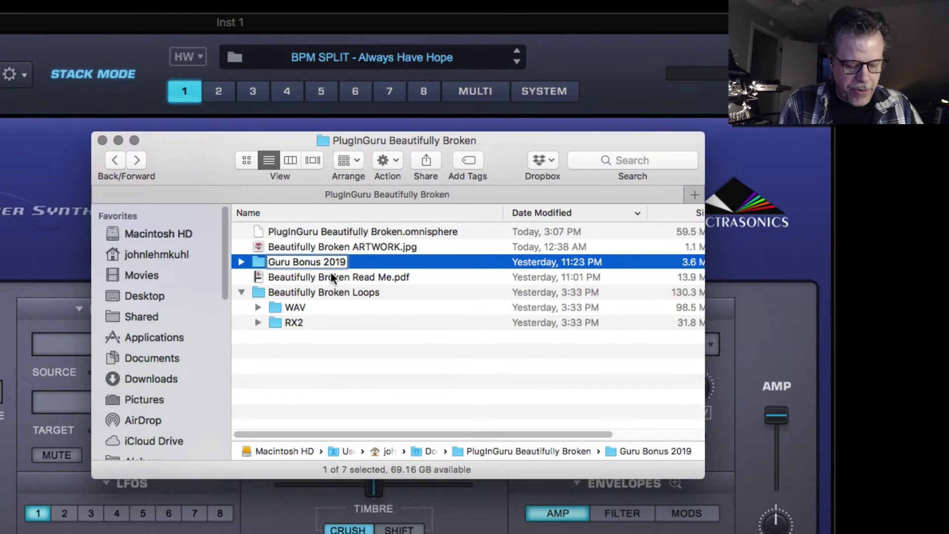
text(Presets)
key(Return)
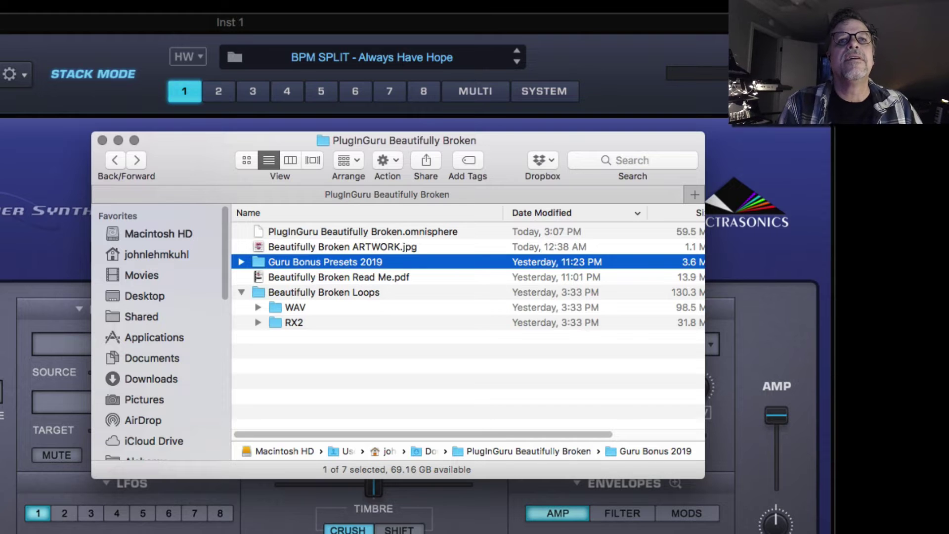
click(241, 292)
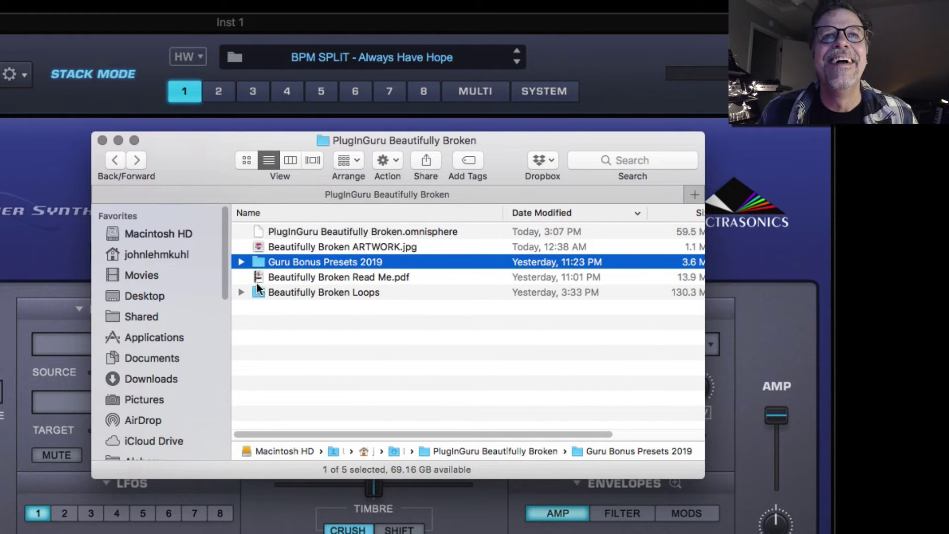
double_click(253, 260)
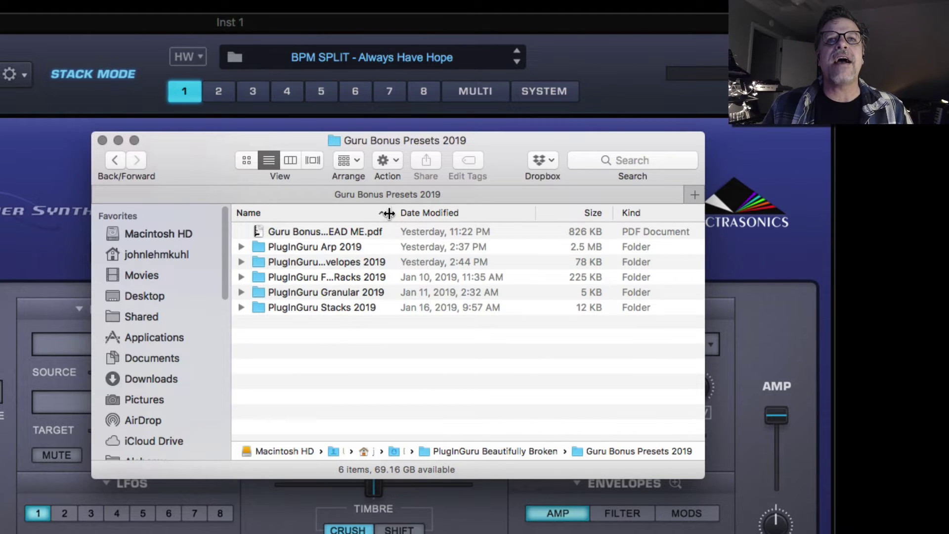
drag(391, 213, 488, 213)
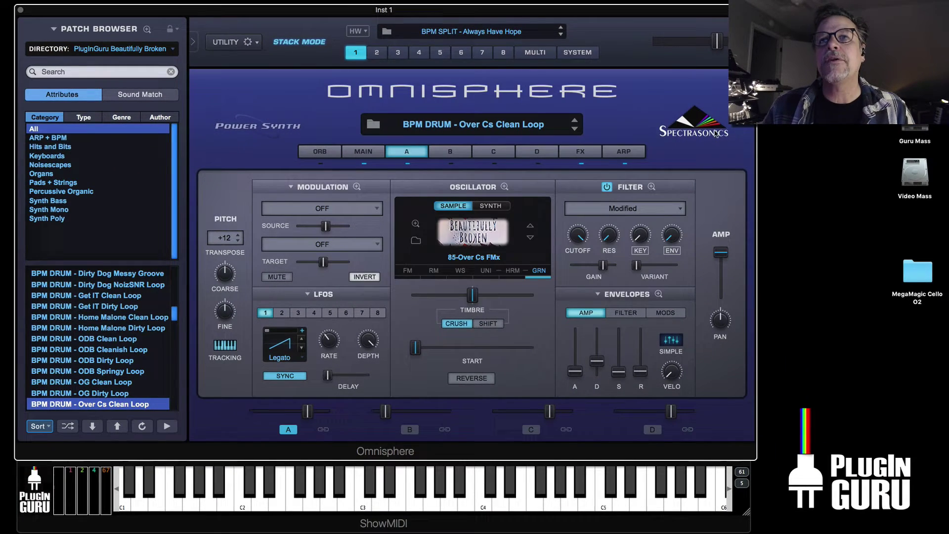
- View Omnisphere's About and Diagnostics info showing the STEAM folder path, then switch to Finder
click(694, 124)
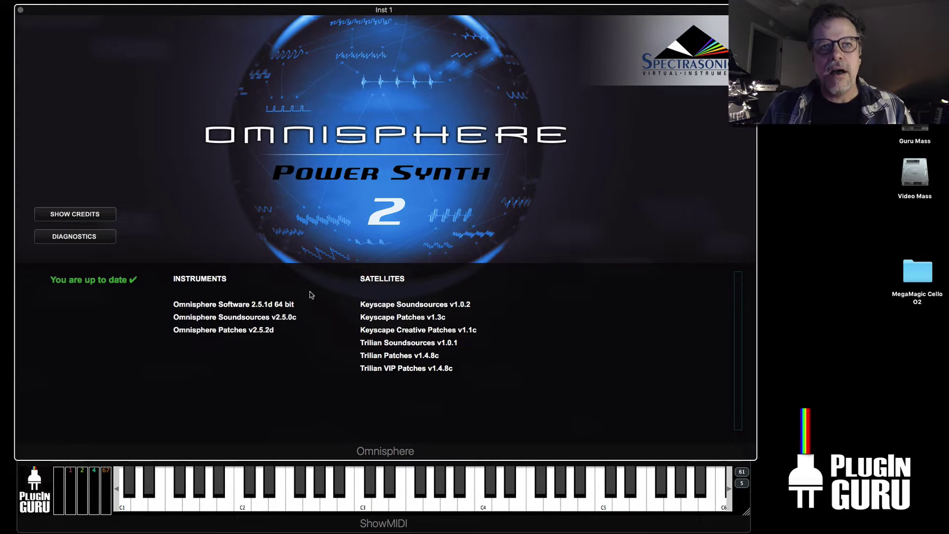
click(74, 236)
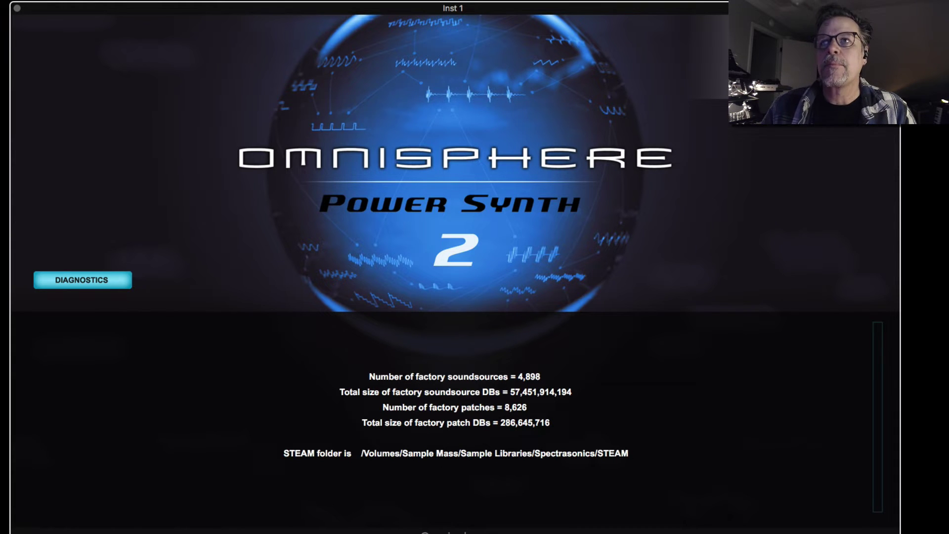
key(super+Tab)
- Close the extra Macintosh HD window and bring the Sample Libraries window forward
key(super+n)
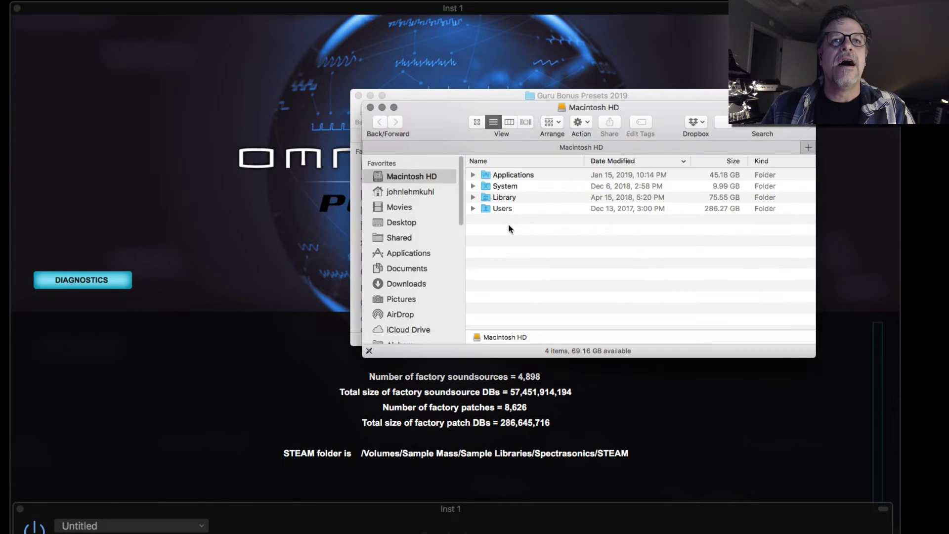
key(super+w)
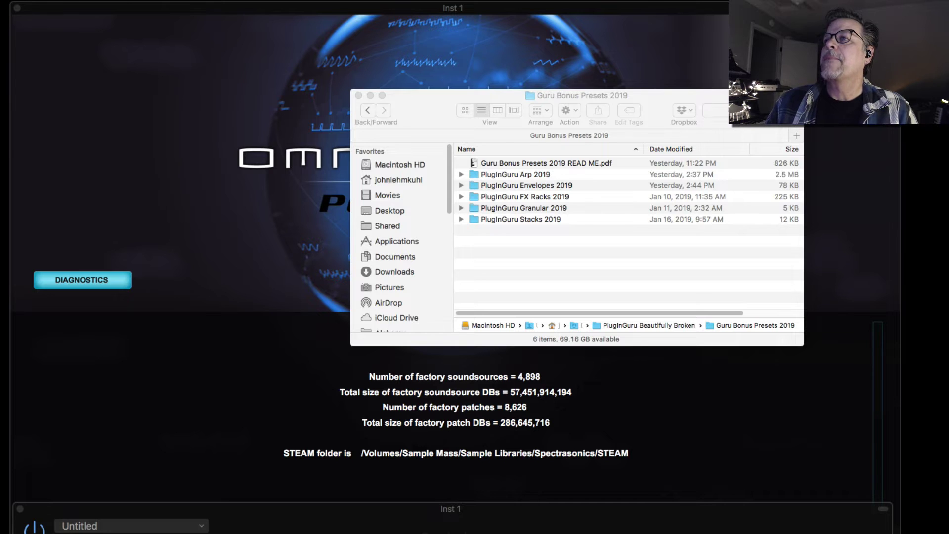
drag(948, 208, 686, 190)
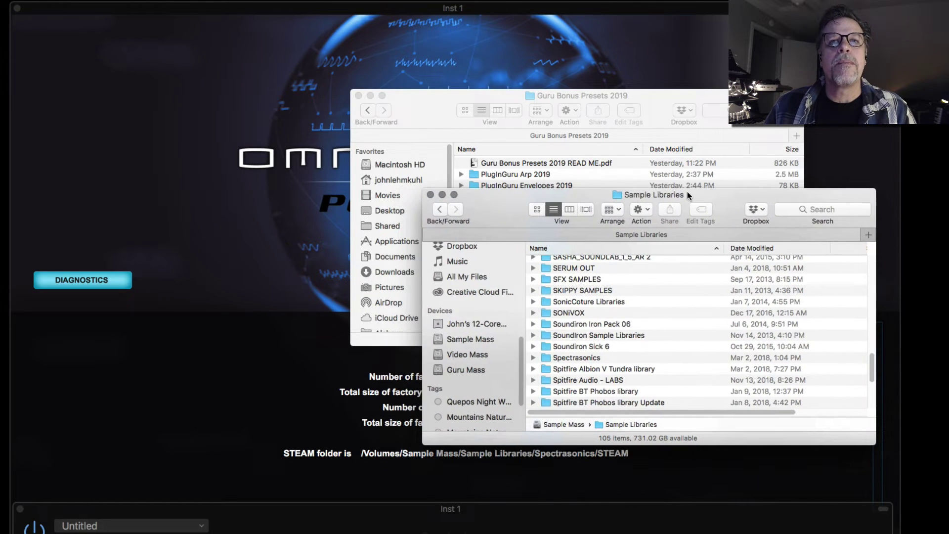
drag(871, 442, 914, 529)
scroll(643, 395, down, 3)
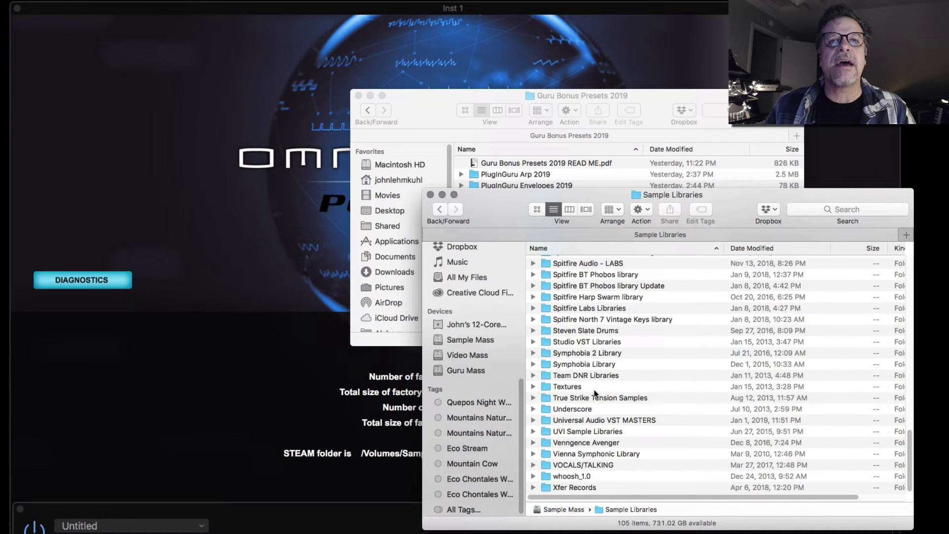
scroll(594, 390, up, 5)
- Open Spectrasonics, add the STEAM folder to the sidebar favourites, and go to STEAM
click(583, 369)
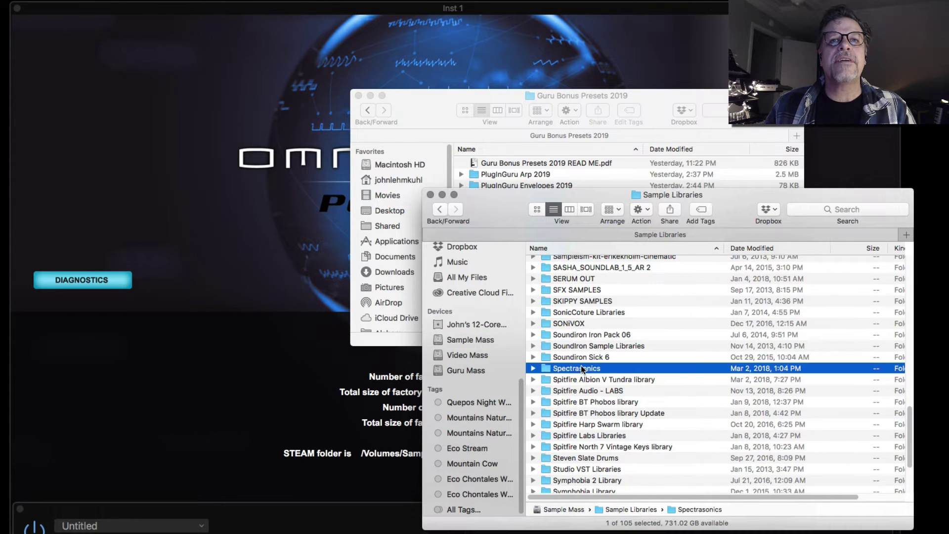
double_click(550, 370)
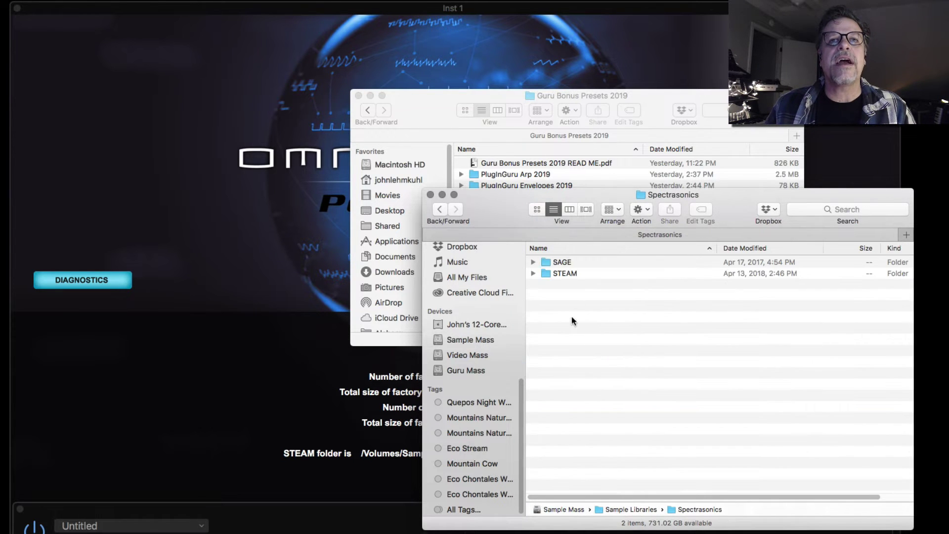
click(557, 273)
scroll(510, 296, up, 10)
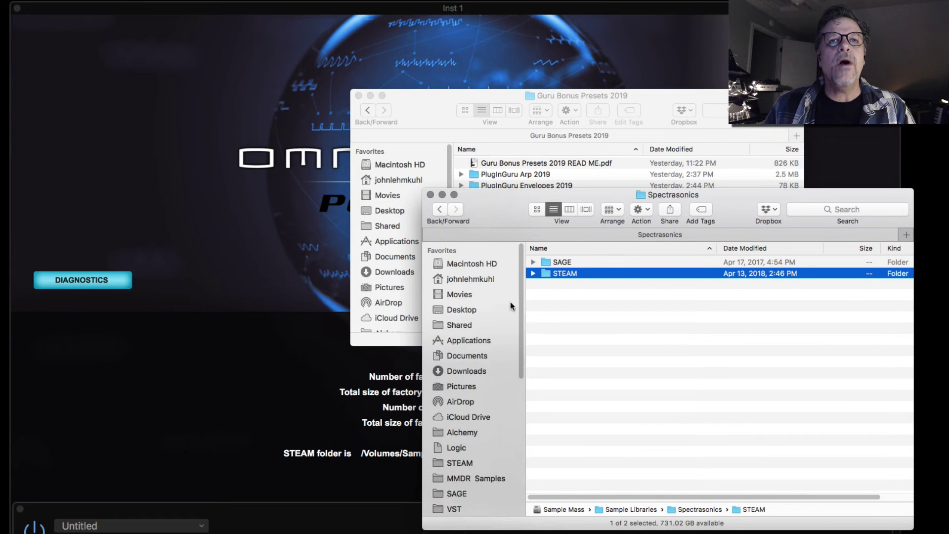
drag(547, 272, 493, 415)
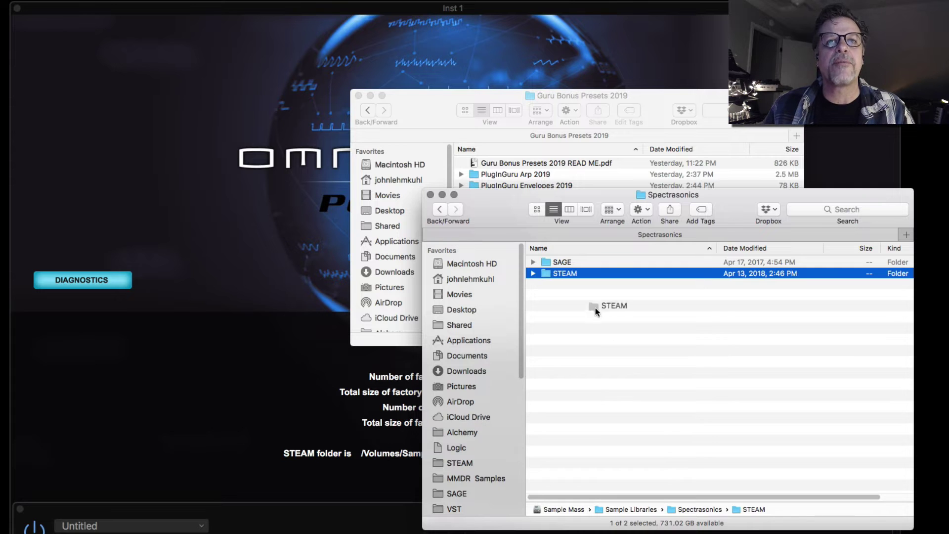
scroll(468, 454, down, 6)
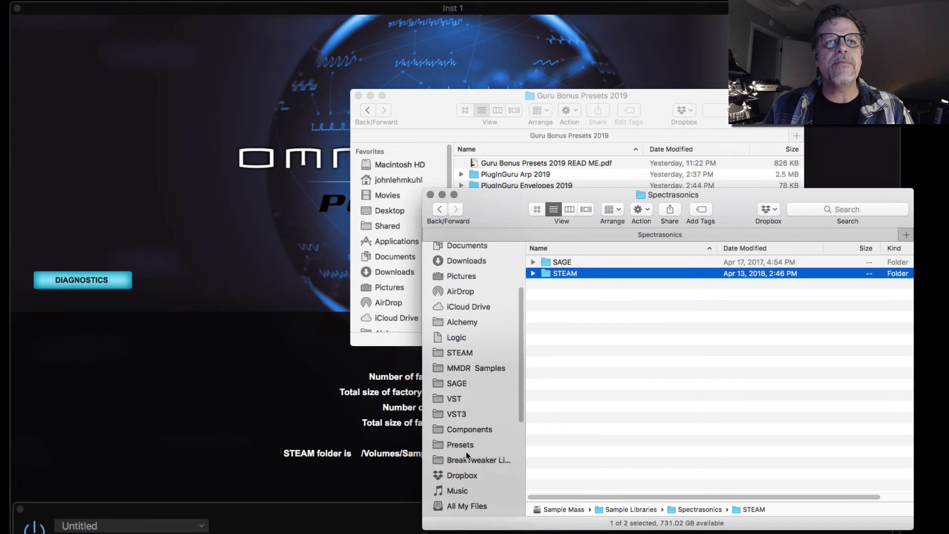
scroll(461, 402, up, 1)
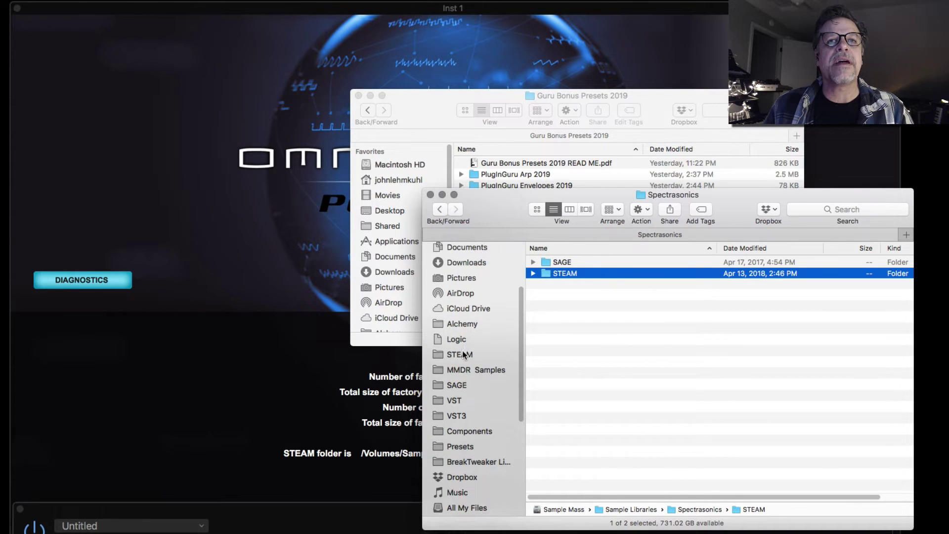
click(460, 355)
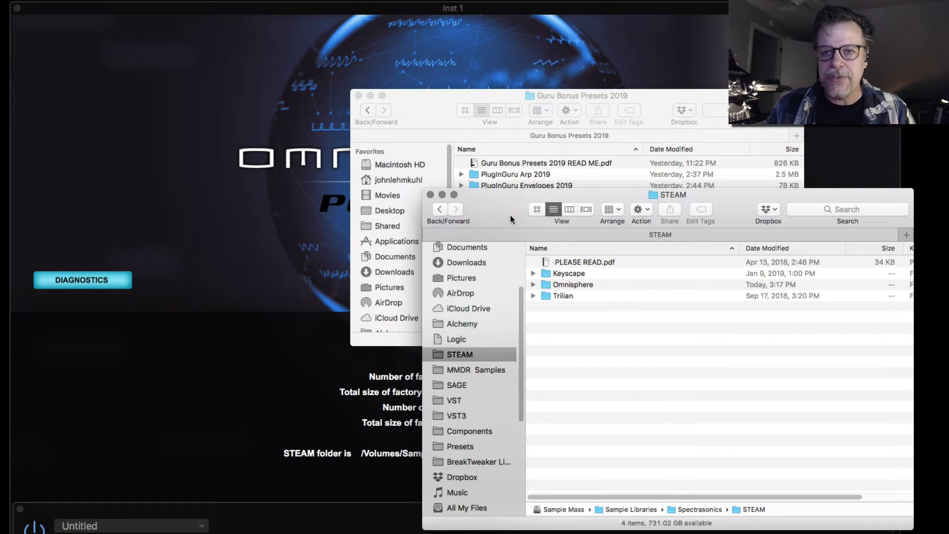
drag(505, 206, 443, 158)
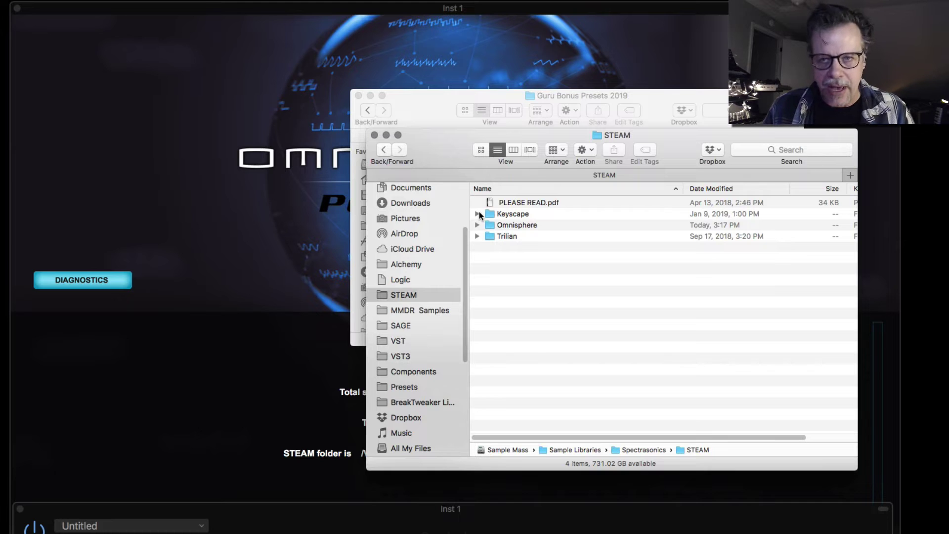
- Open Omnisphere > Settings Library > Presets > User inside STEAM
double_click(517, 224)
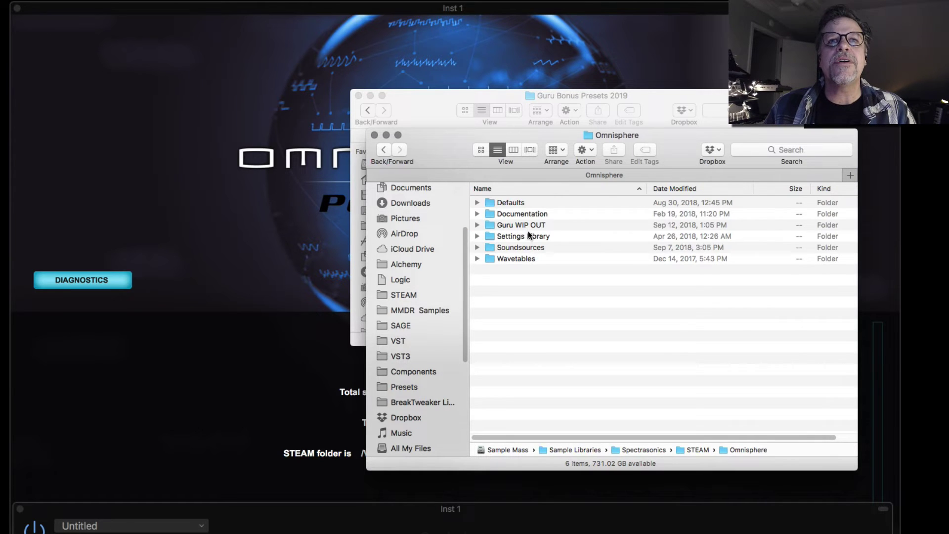
click(513, 236)
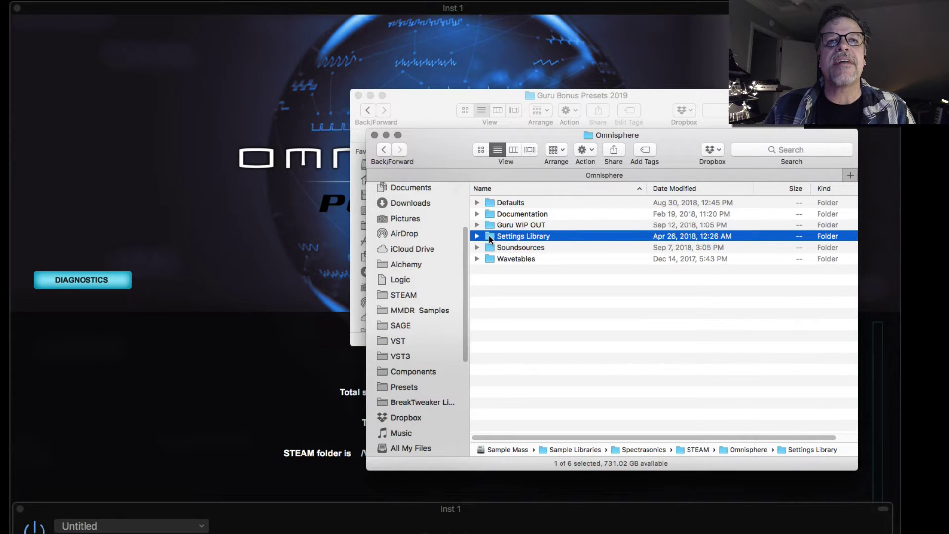
double_click(488, 235)
click(477, 258)
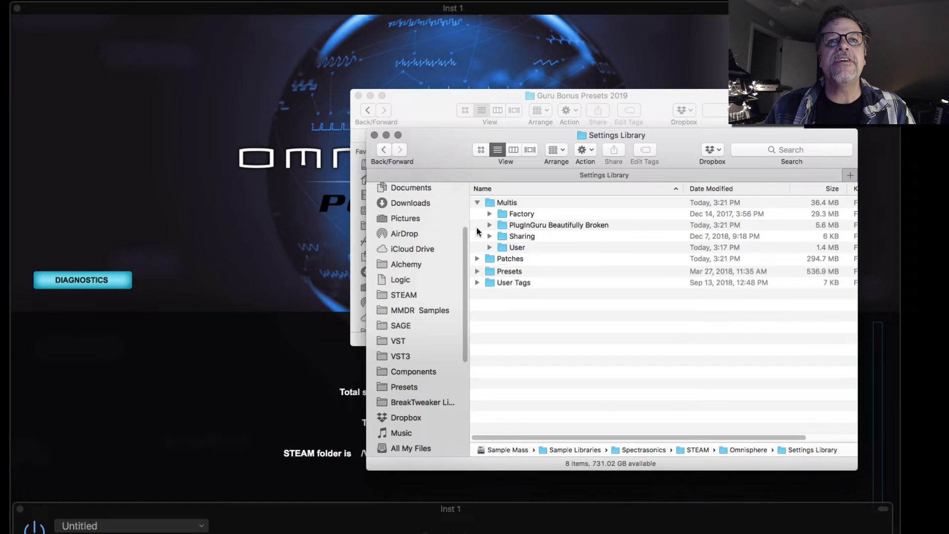
click(477, 203)
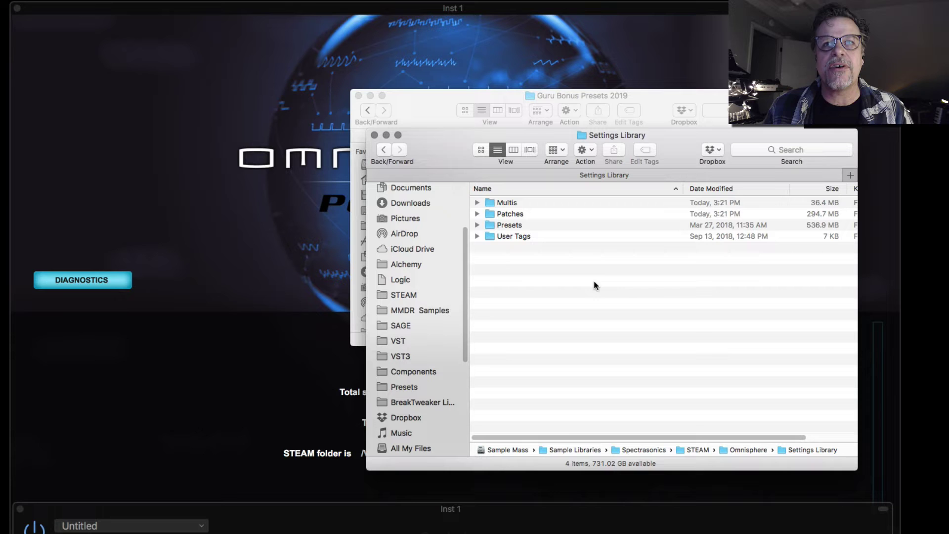
double_click(488, 226)
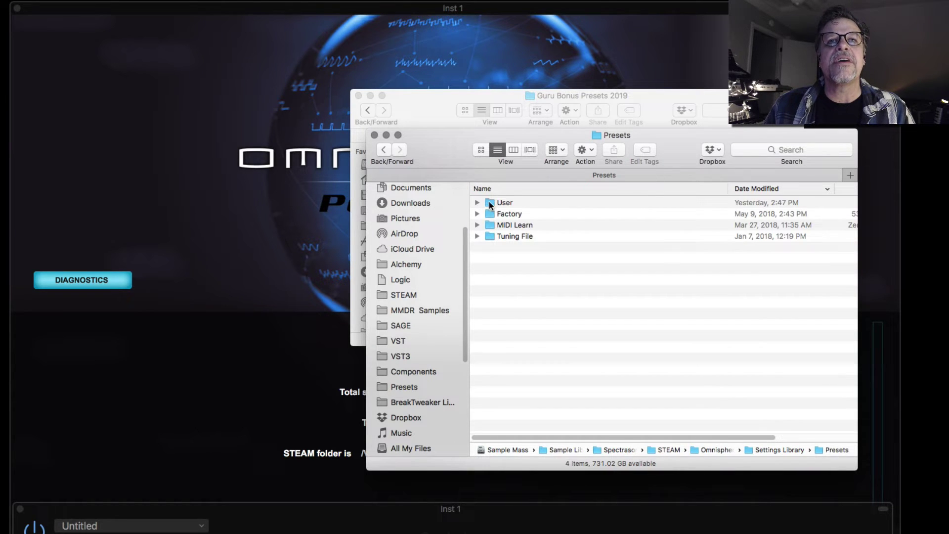
double_click(488, 202)
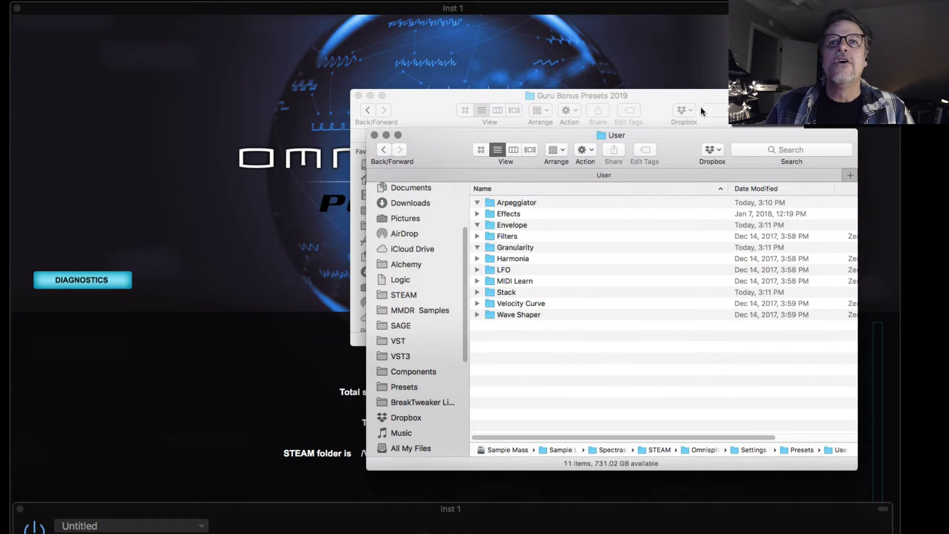
- Copy the PlugInGuru Stacks 2019 folder into the User Stack folder
click(688, 93)
drag(678, 99, 337, 104)
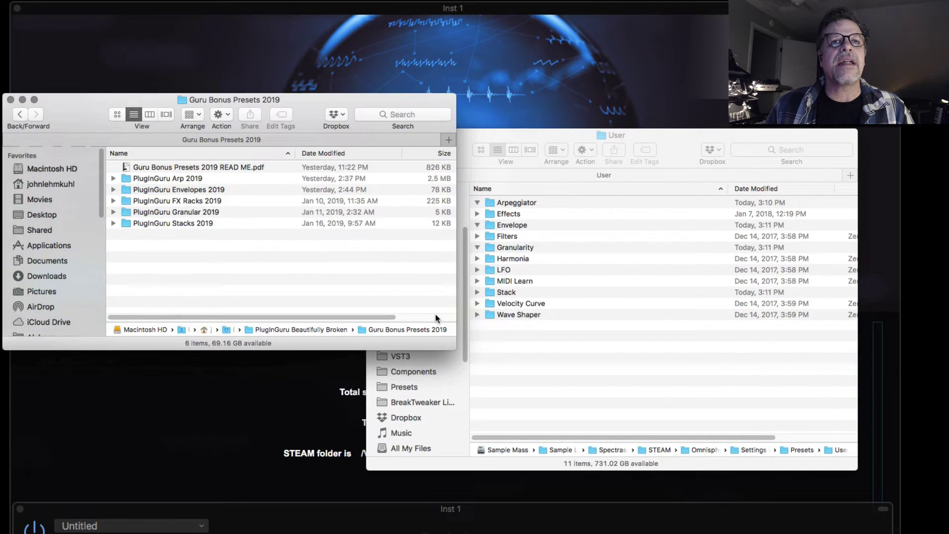
drag(455, 347, 341, 282)
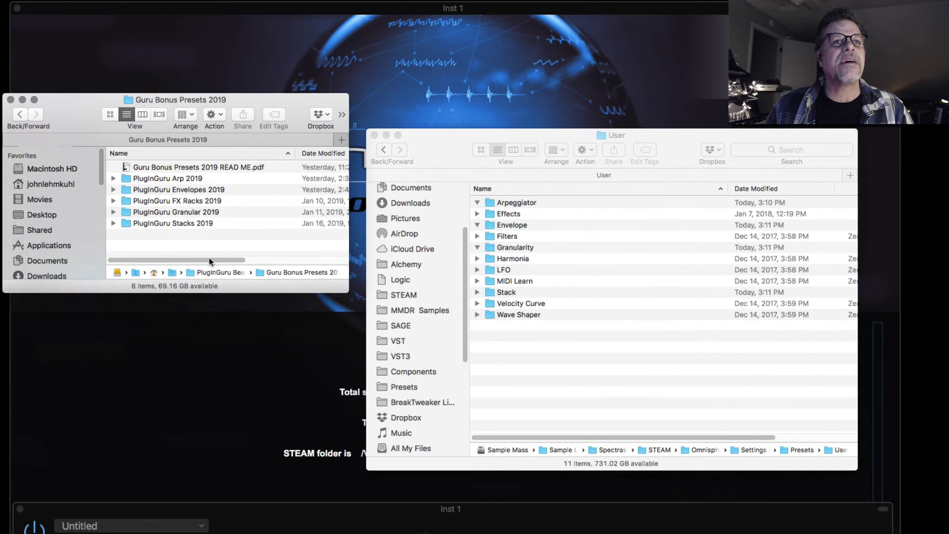
click(179, 222)
drag(179, 223, 507, 293)
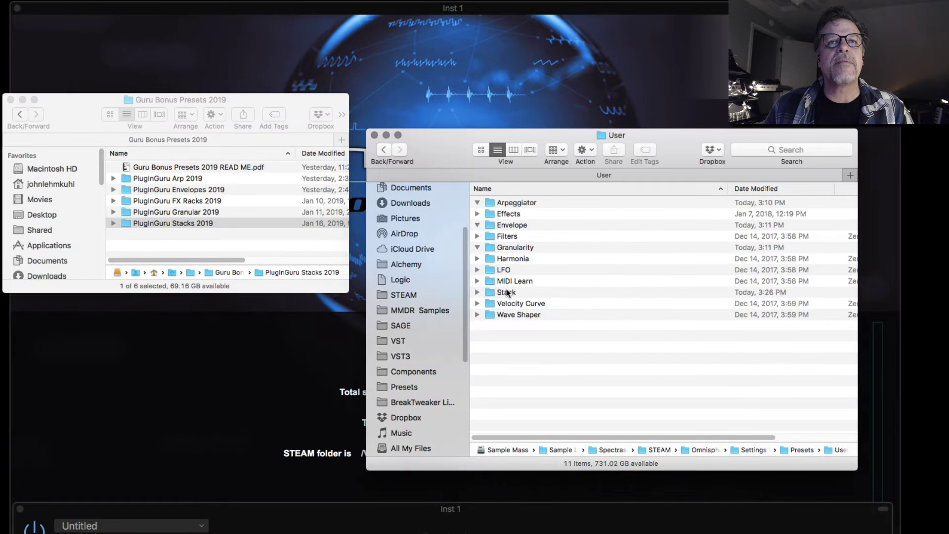
- Copy PlugInGuru Granular 2019 into the User Granularity folder
click(192, 209)
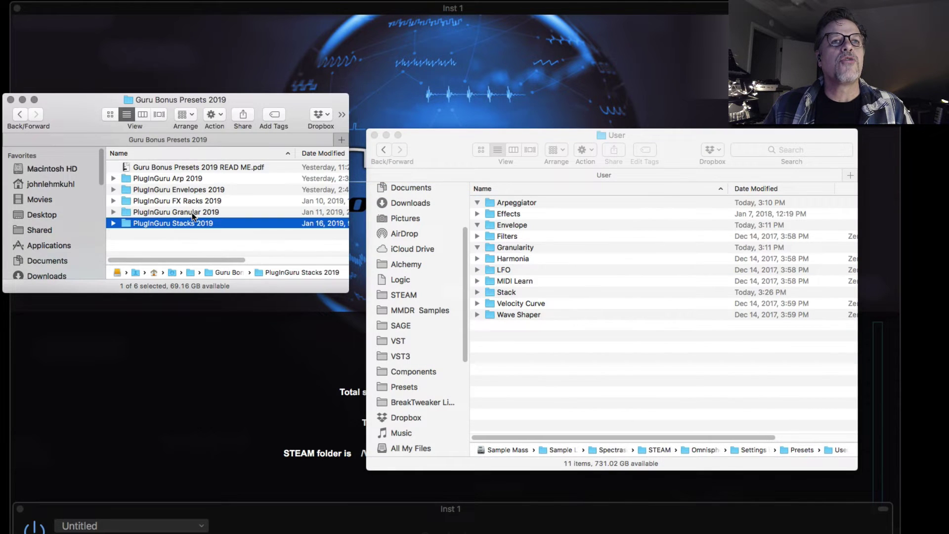
click(192, 213)
drag(185, 211, 520, 247)
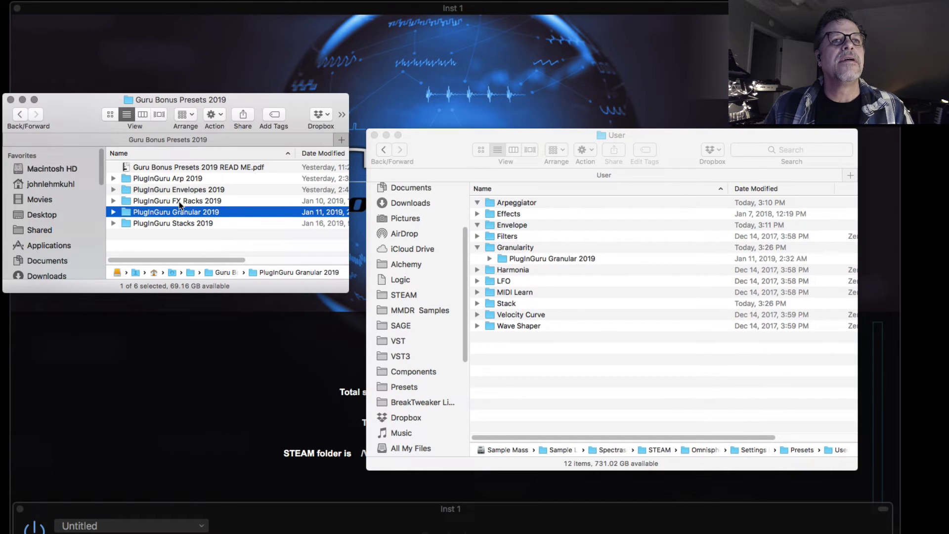
- Copy PlugInGuru FX Racks 2019 into the User Effects > Racks folder
click(195, 202)
double_click(511, 214)
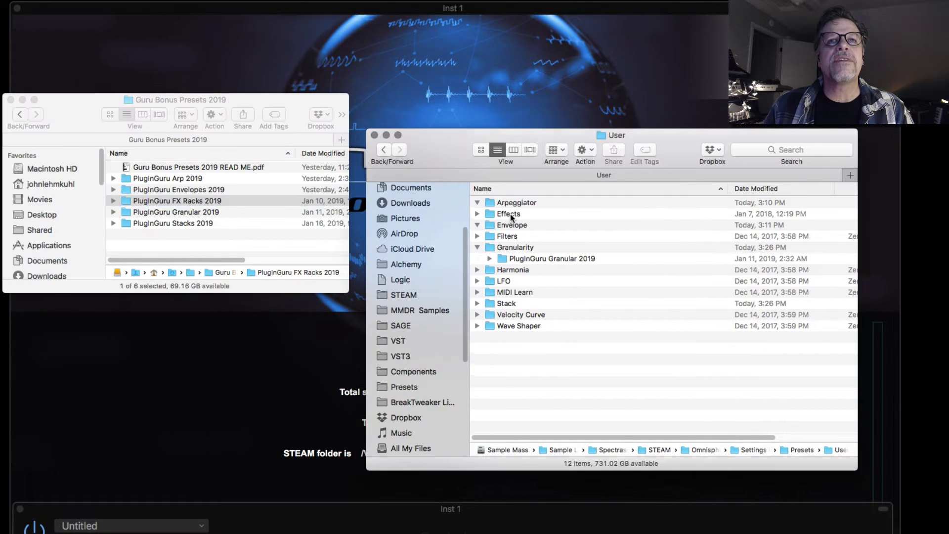
scroll(515, 292, down, 5)
scroll(514, 289, down, 5)
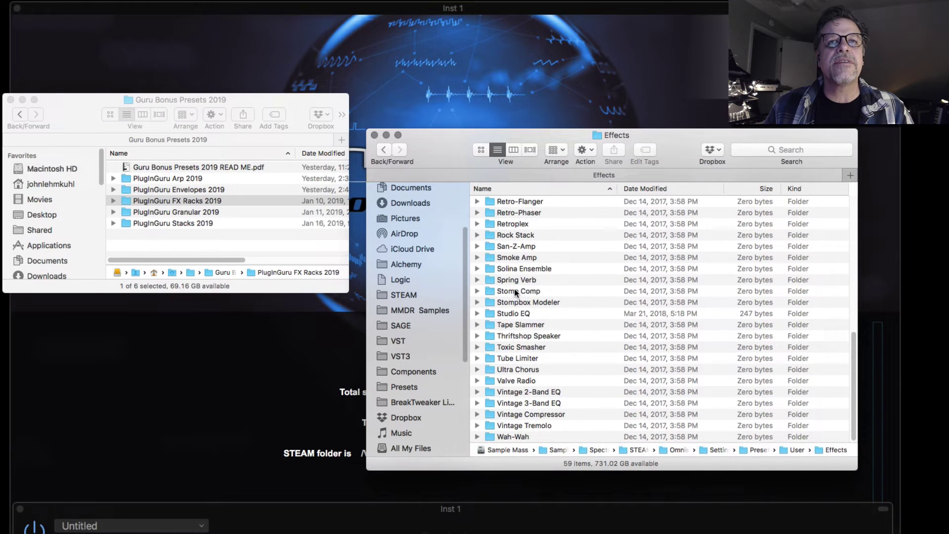
scroll(515, 288, up, 2)
click(506, 247)
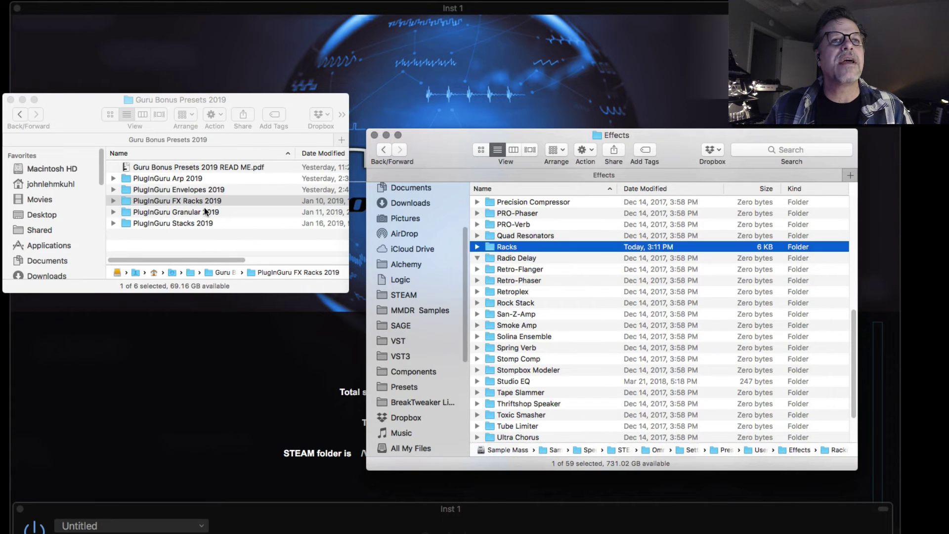
drag(163, 198, 506, 244)
- Copy PlugInGuru Envelopes 2019 and Arp 2019 into the Envelope and Arpeggiator folders
scroll(499, 248, up, 10)
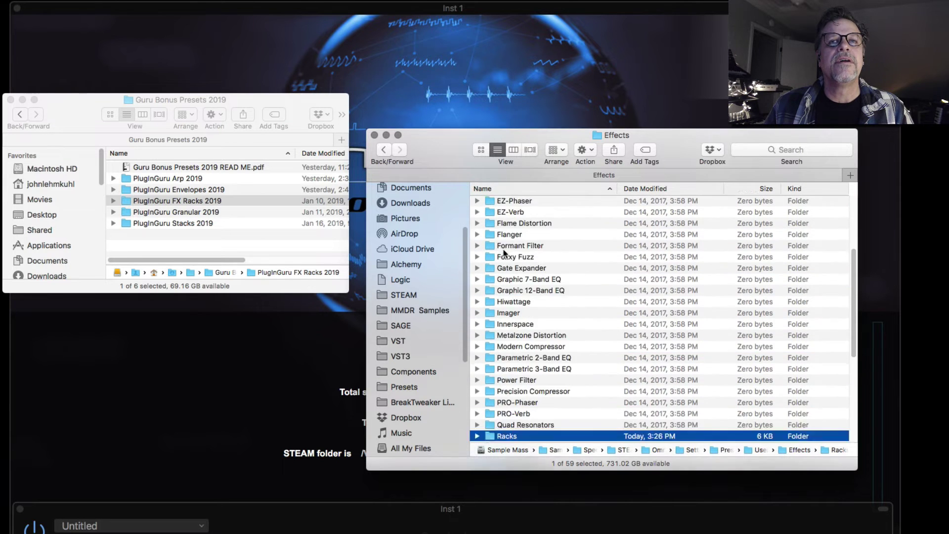
click(380, 150)
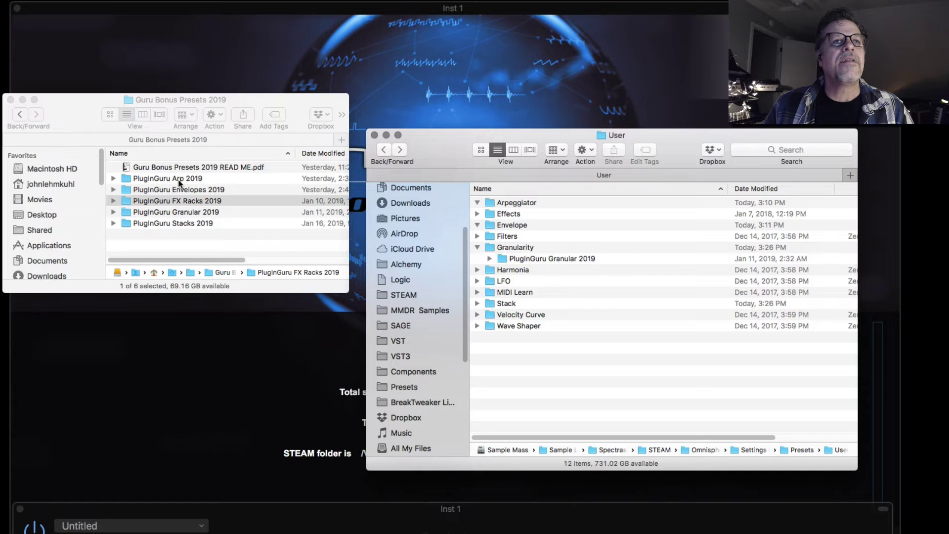
drag(166, 189, 510, 226)
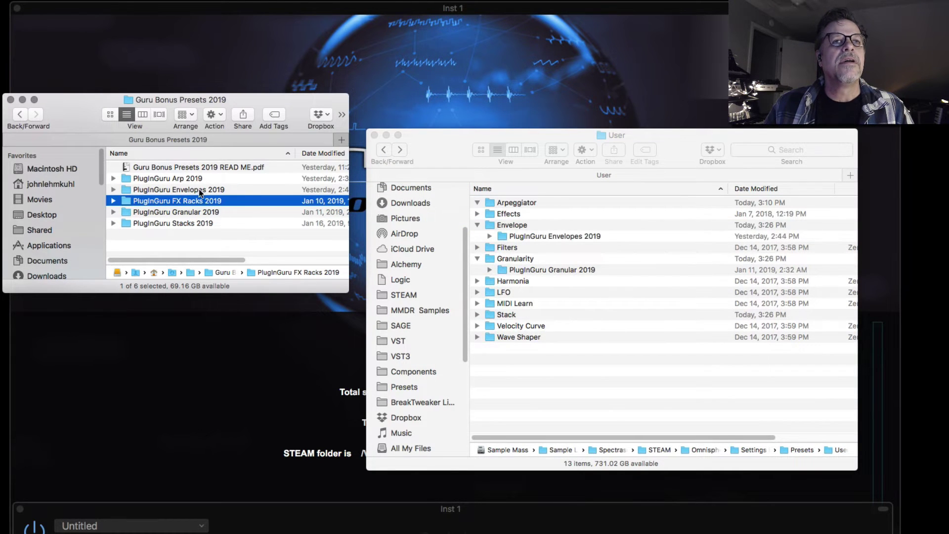
click(186, 188)
click(176, 179)
drag(176, 181, 509, 201)
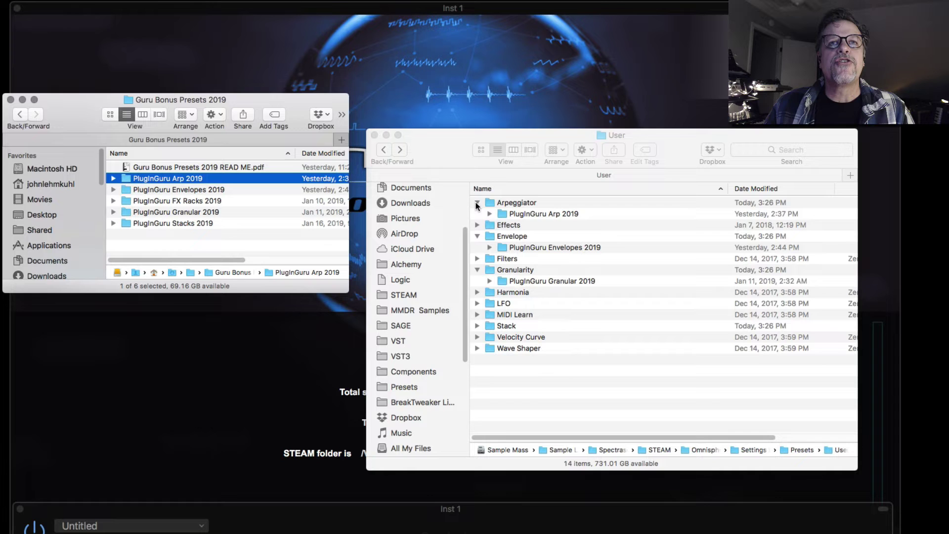
- Collapse the Arpeggiator, Envelope and Granularity folder rows
click(476, 201)
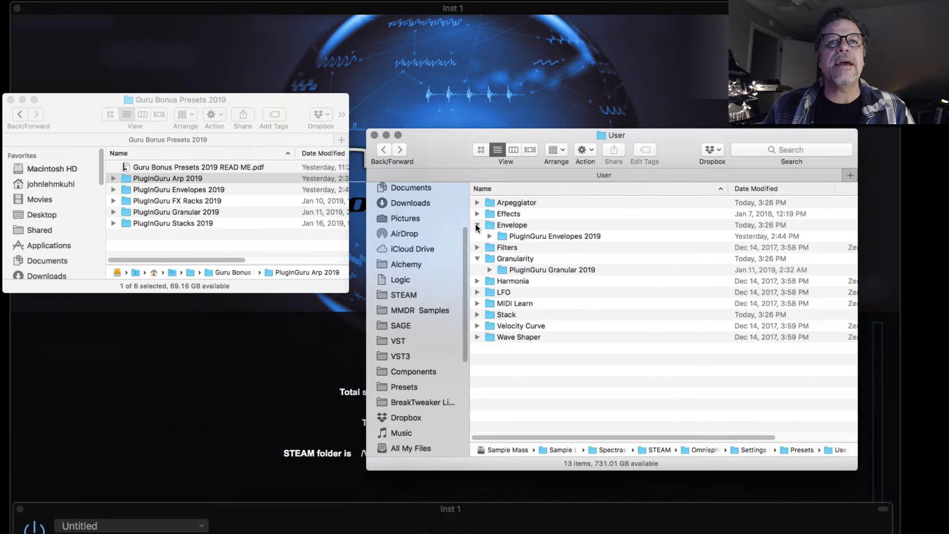
click(478, 226)
click(478, 247)
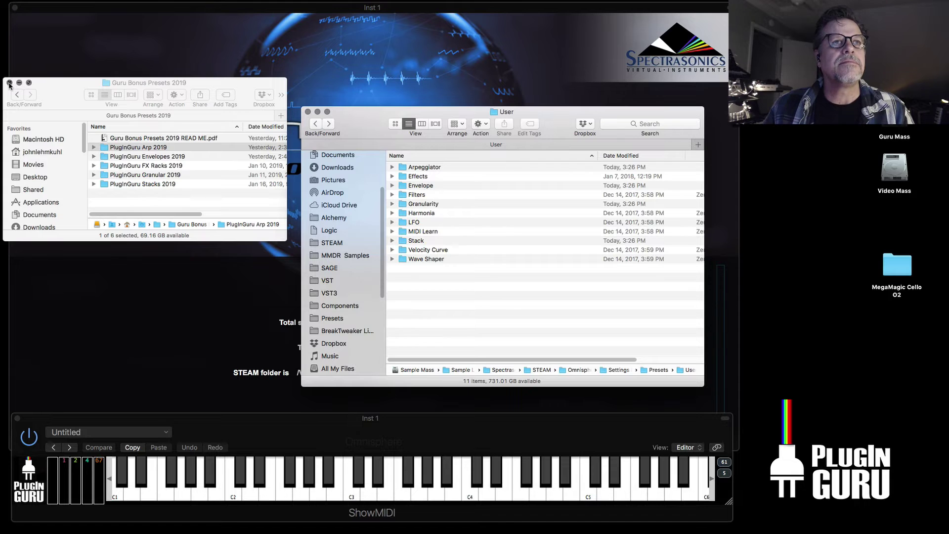
- Close the Guru Bonus Presets, User presets and Beautifully Broken Finder windows
click(10, 83)
click(307, 112)
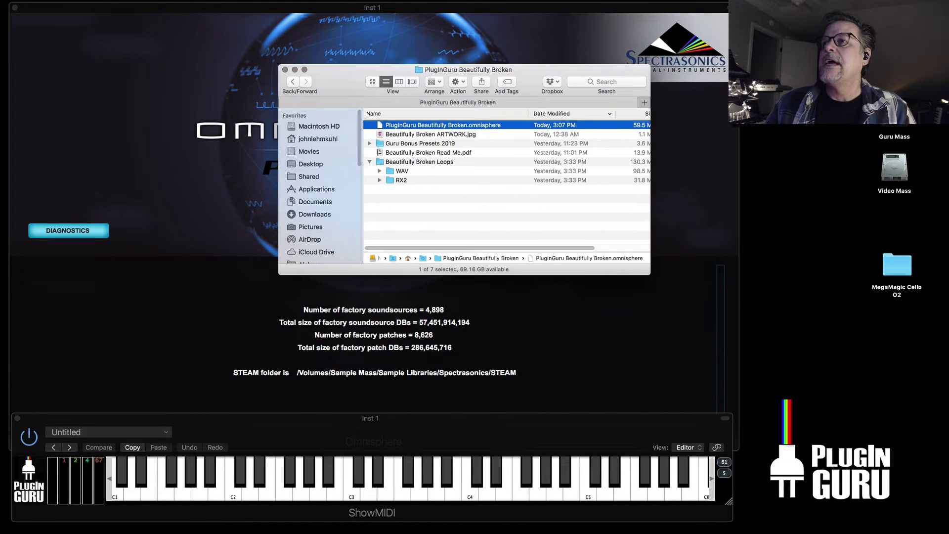
click(284, 70)
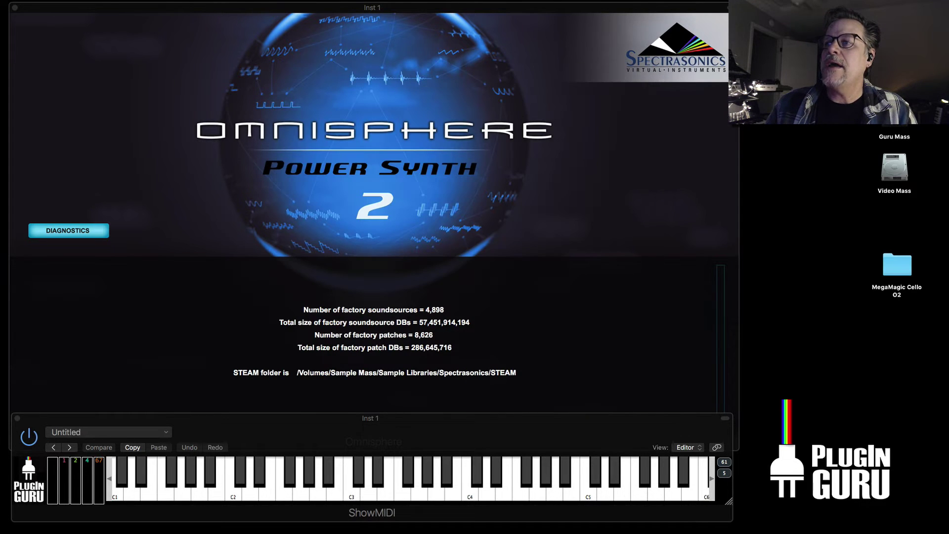
- Bring Omnisphere back to the front and reposition its plug-in window
key(super+Tab)
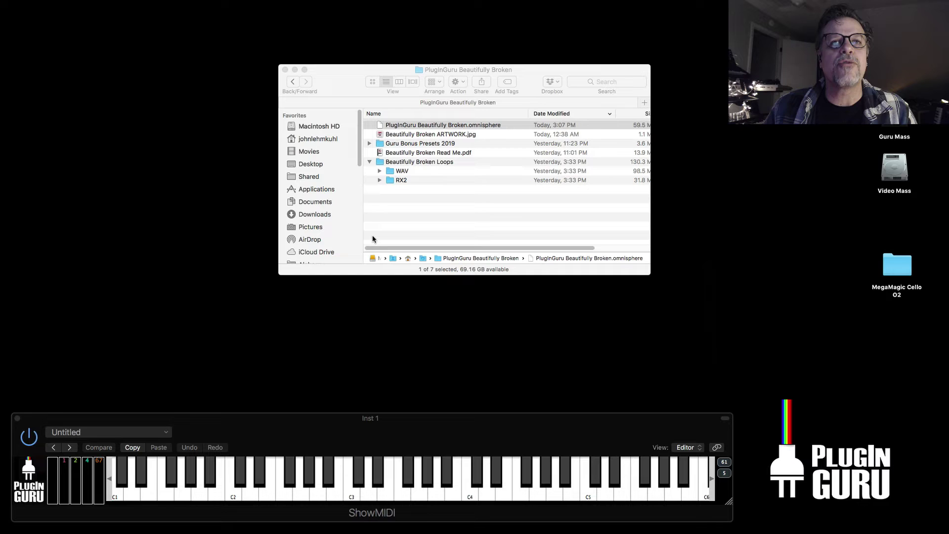
key(super+Tab)
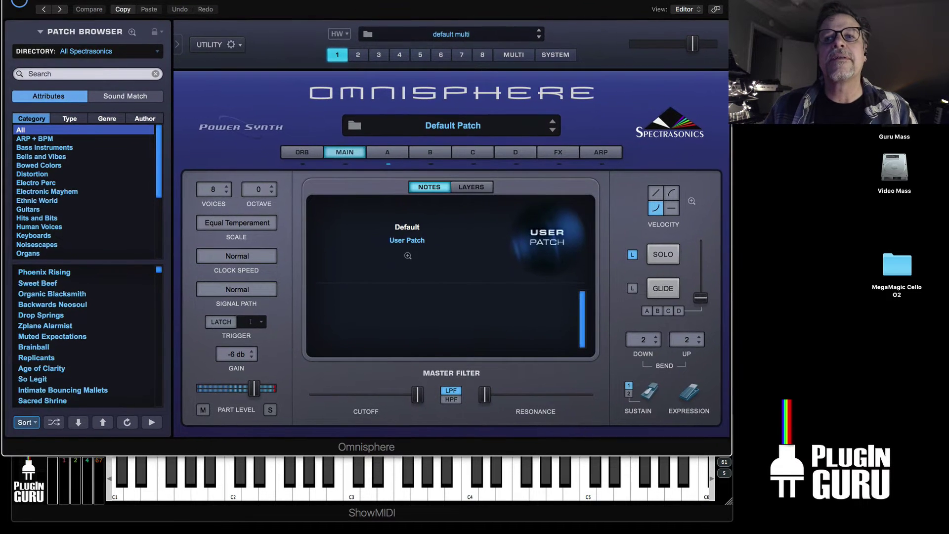
drag(354, 4, 347, 0)
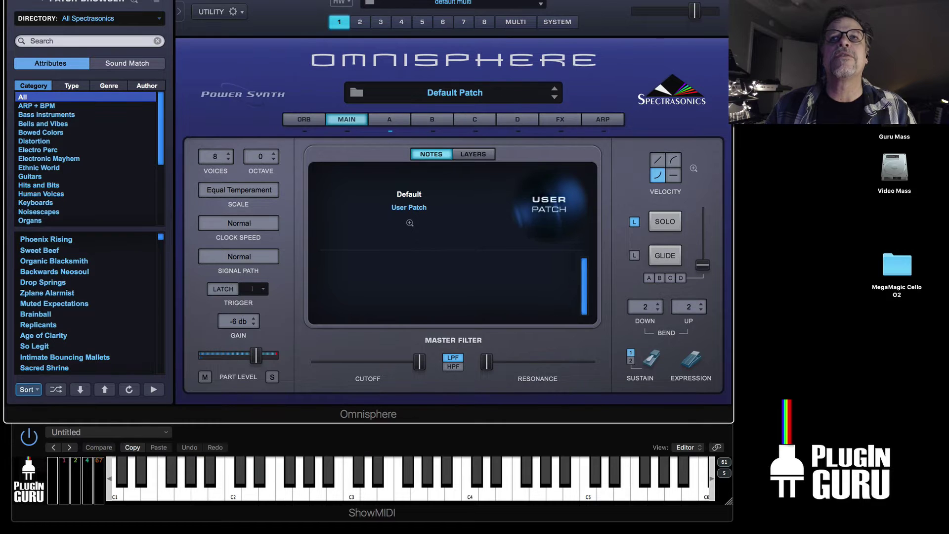
drag(649, 10, 656, 13)
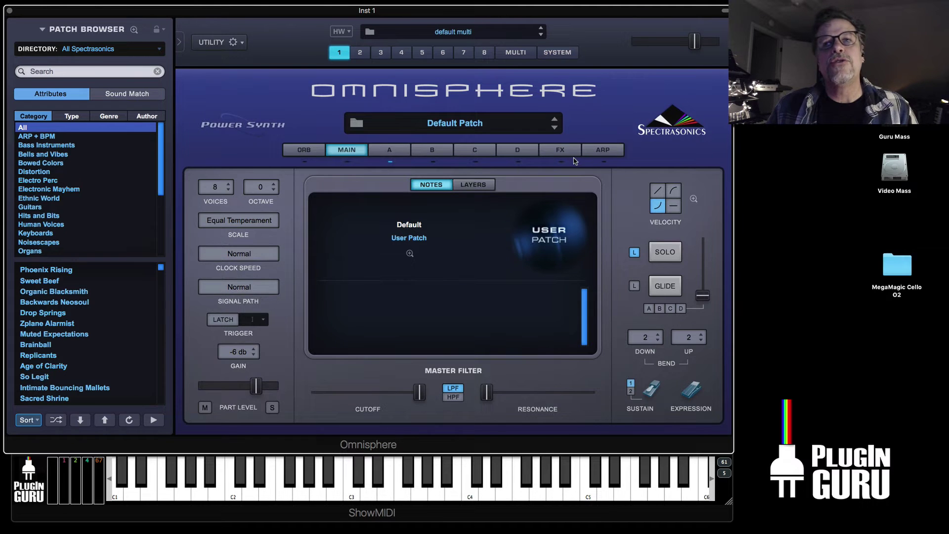
- On the ARP page, audition PLUCK - Epic Chords 3 and a 32-step As Played arp preset
click(604, 152)
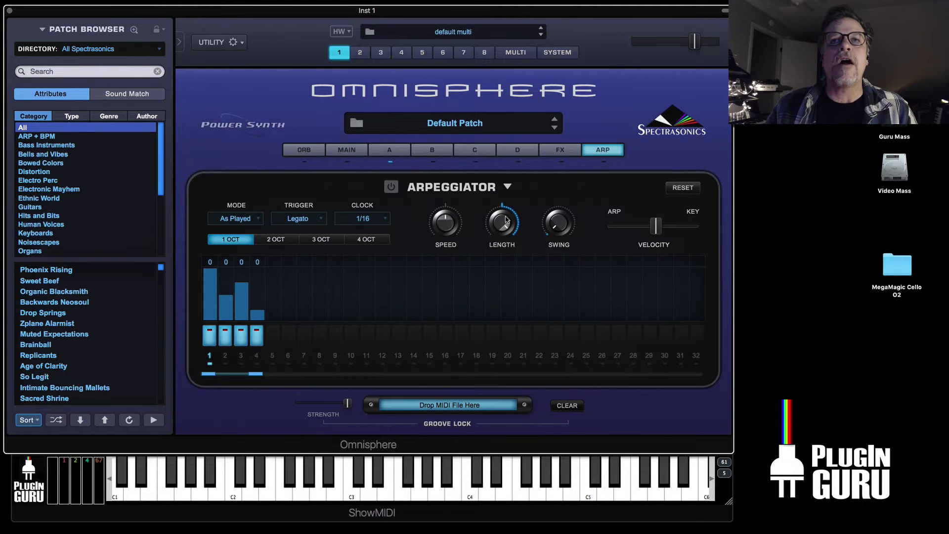
click(509, 187)
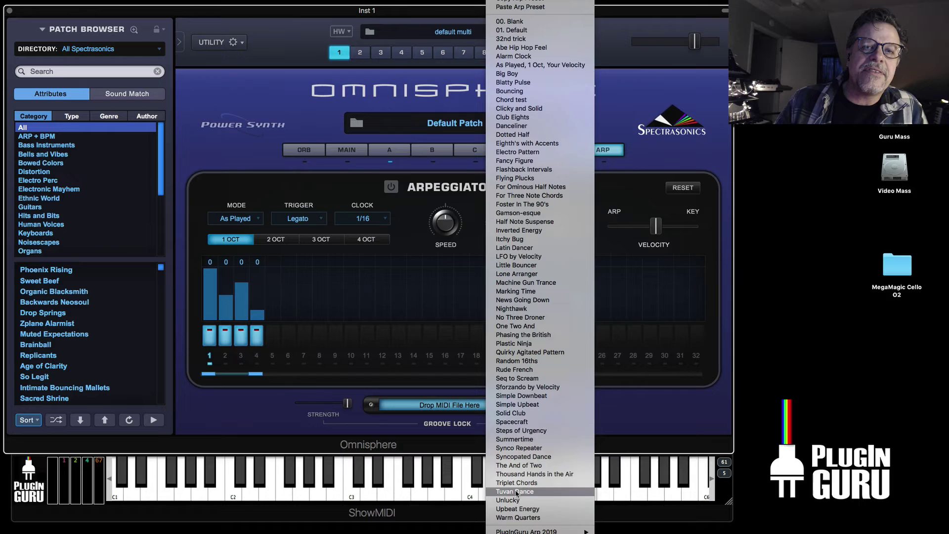
mouse_move(529, 531)
mouse_move(655, 483)
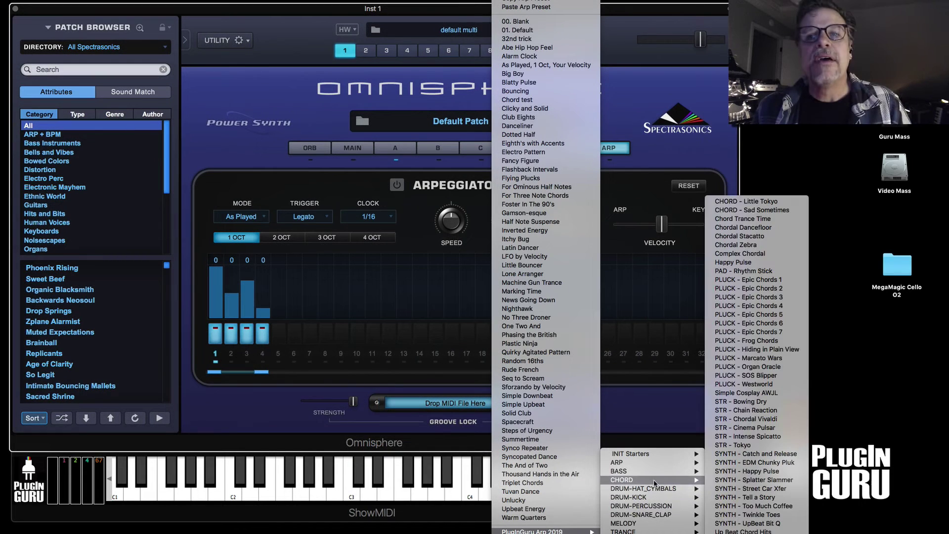
click(753, 299)
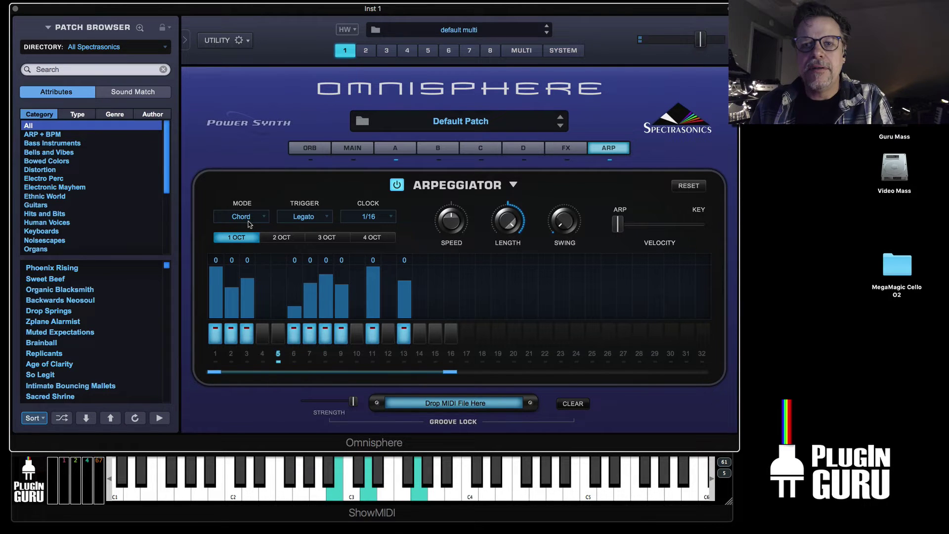
click(514, 187)
click(782, 195)
- Try a PlugInGuru ARP preset, then load MELODY > LEAD - Whistle Blower
click(514, 187)
mouse_move(608, 183)
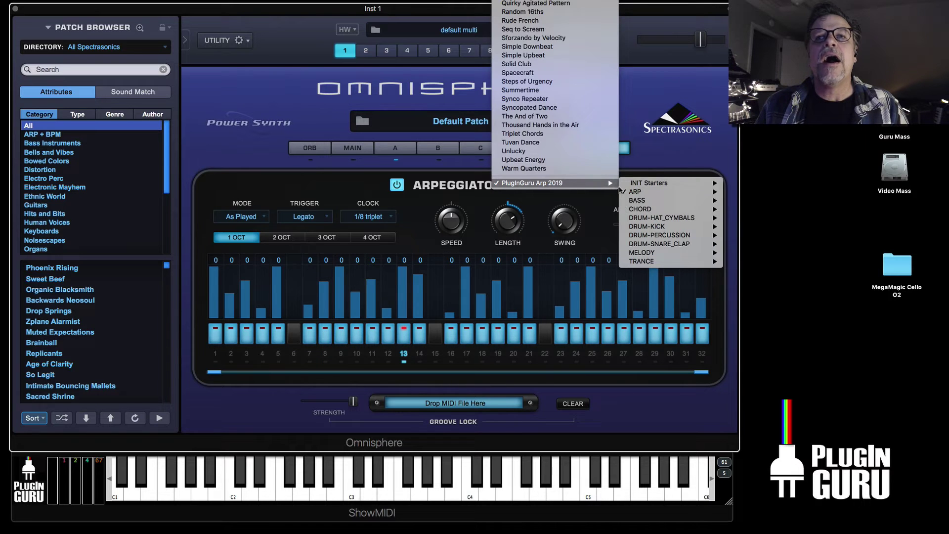
mouse_move(657, 191)
click(762, 440)
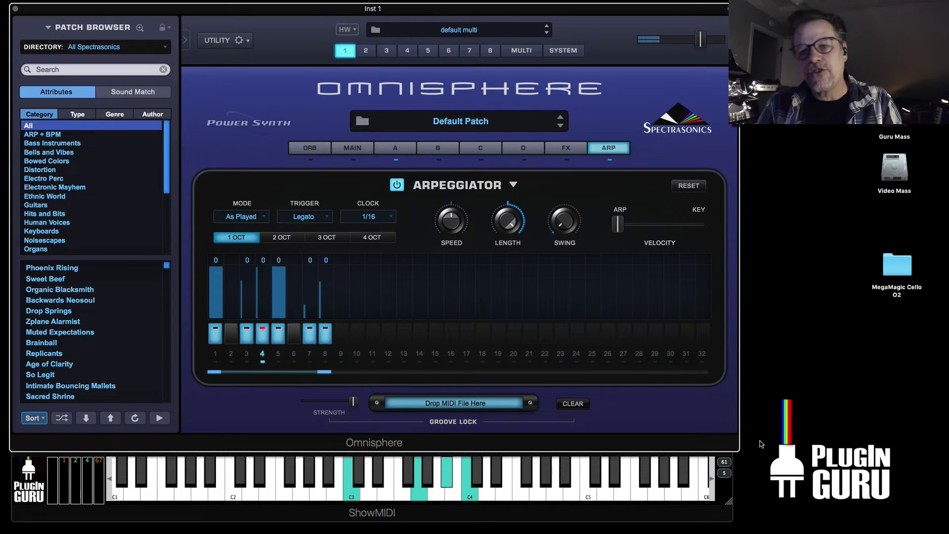
click(514, 185)
mouse_move(519, 184)
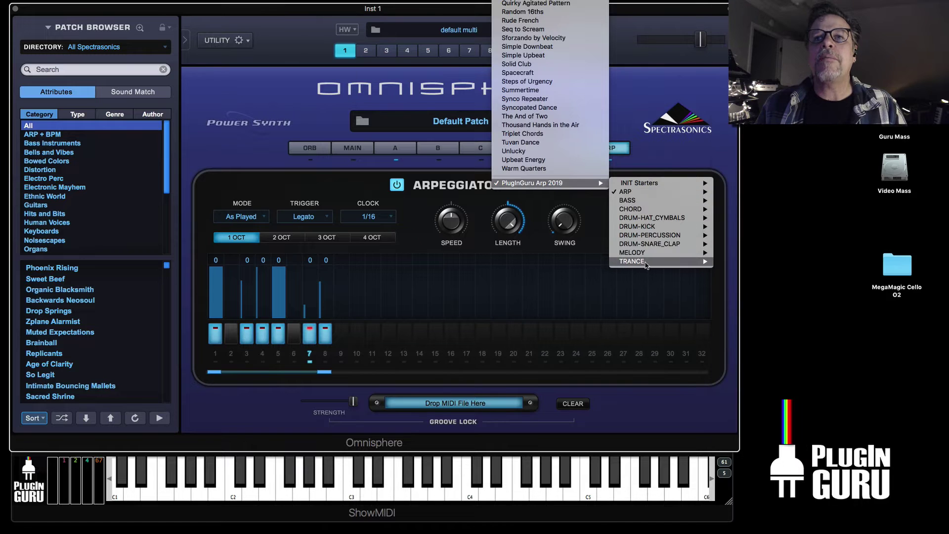
mouse_move(658, 254)
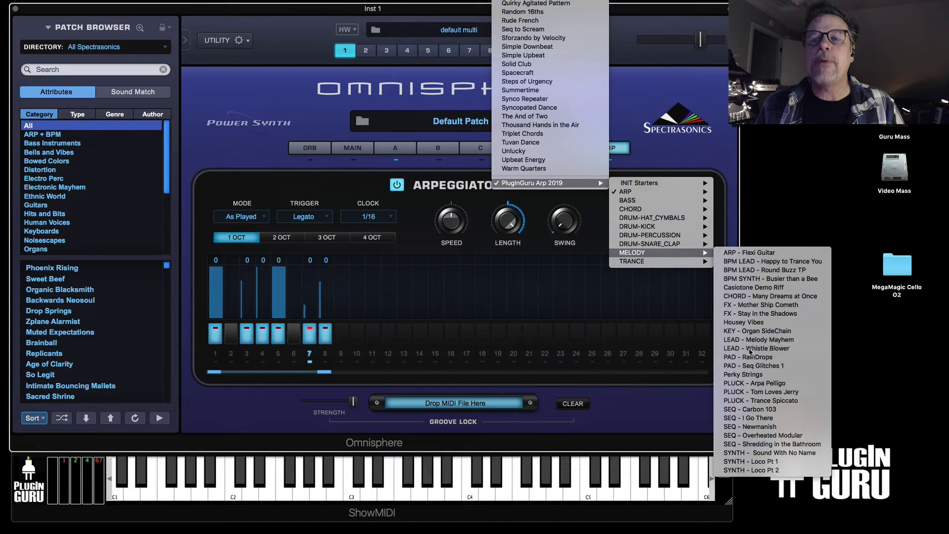
click(750, 349)
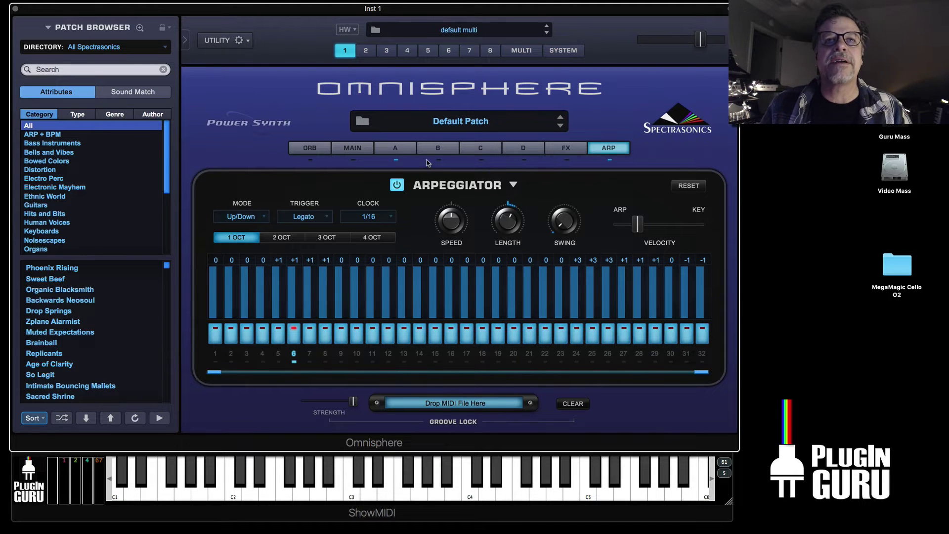
- Open Layer A's envelopes in Envelope Zoom, browse the envelope presets, and dismiss the menu unchanged
click(394, 151)
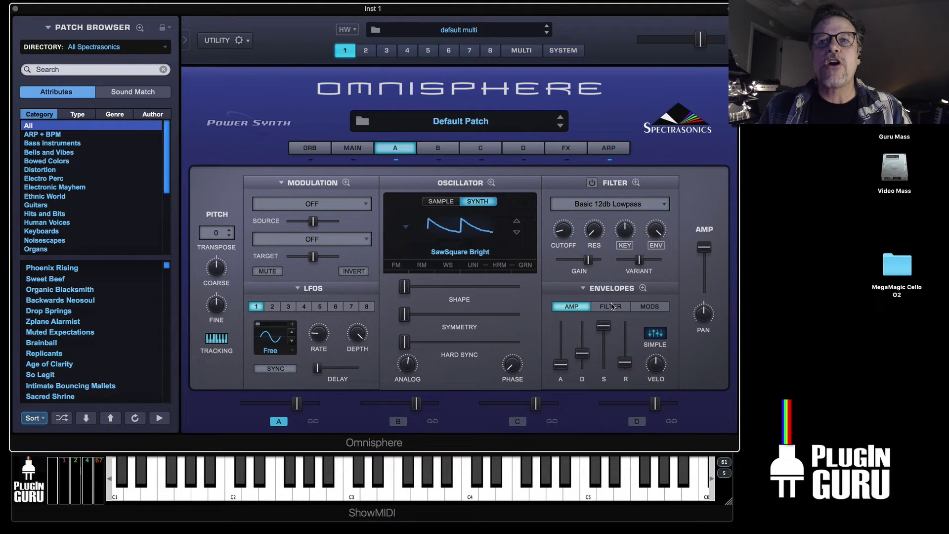
click(652, 307)
click(643, 288)
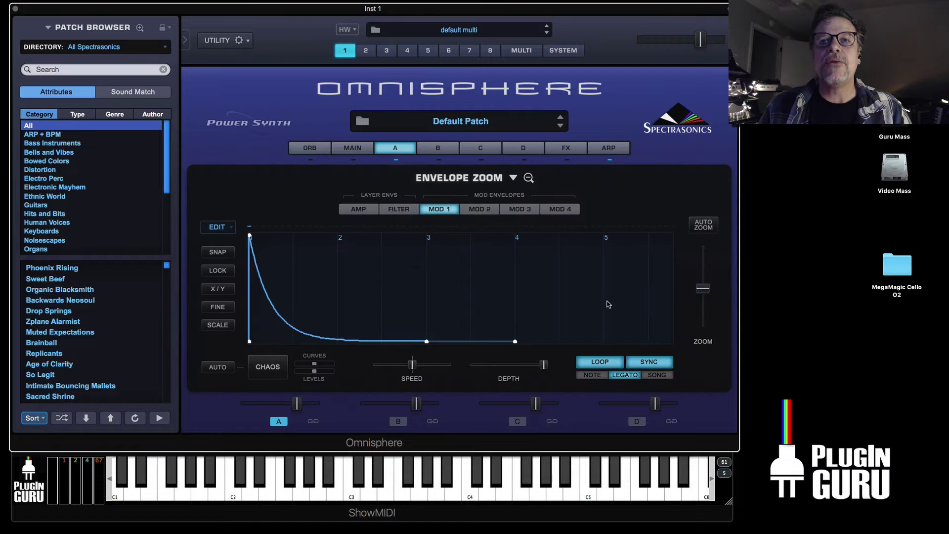
click(514, 178)
mouse_move(560, 267)
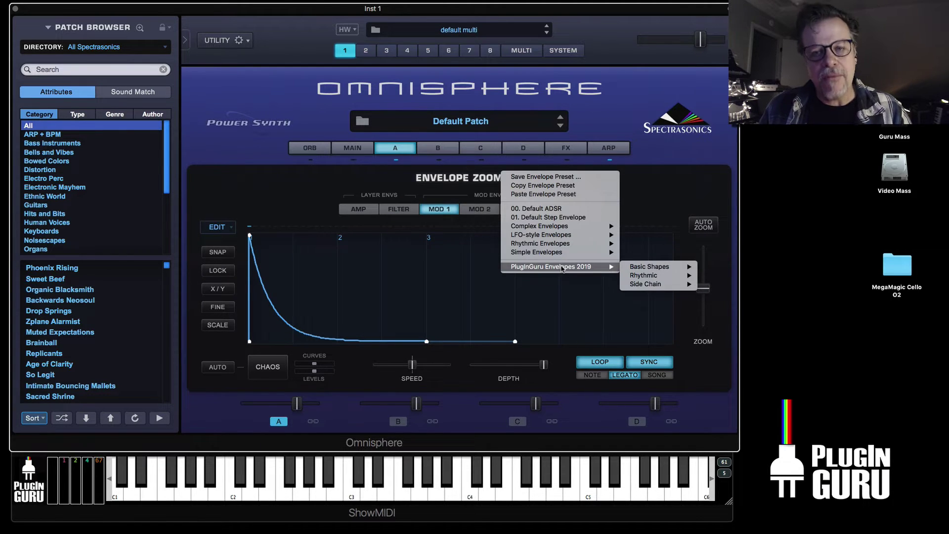
mouse_move(664, 270)
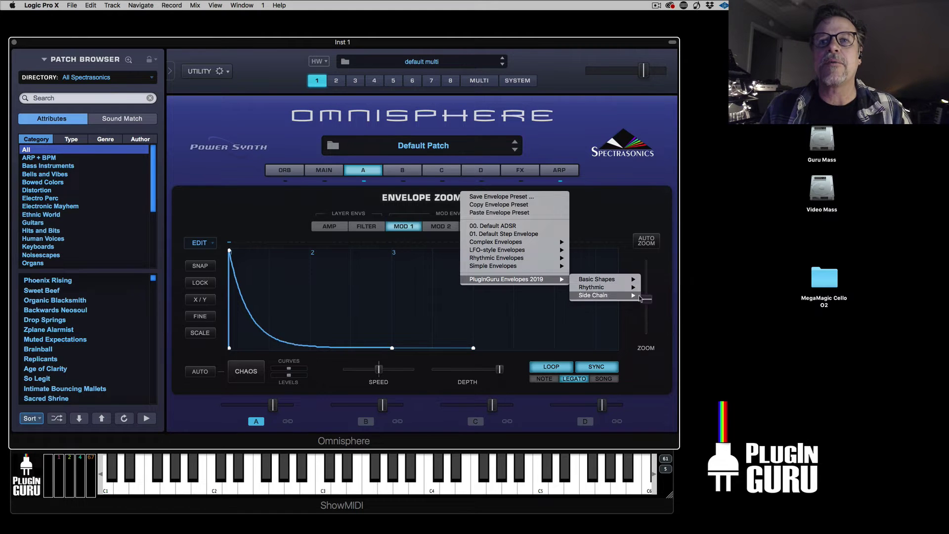
mouse_move(605, 291)
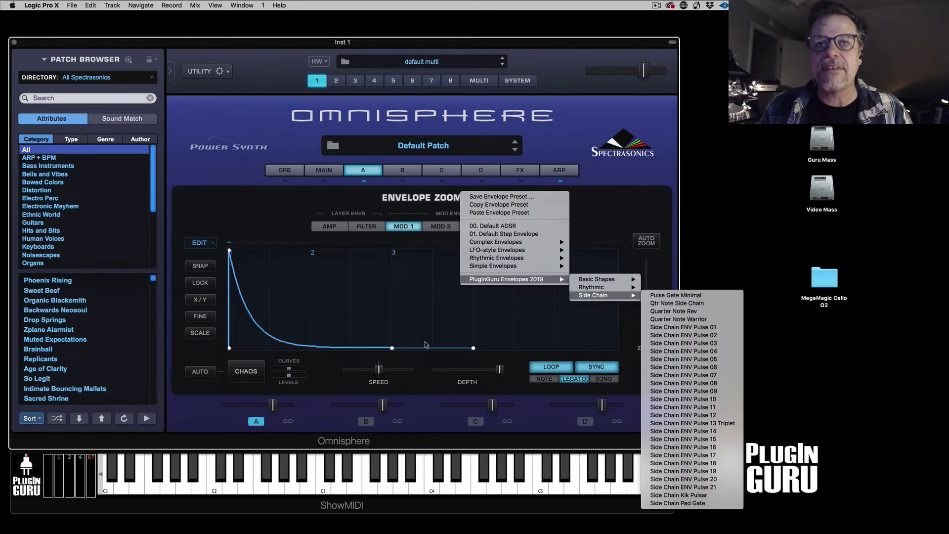
click(353, 202)
- On the FX page, step through the AUX, Layer A–D and COMMON effects racks
click(366, 170)
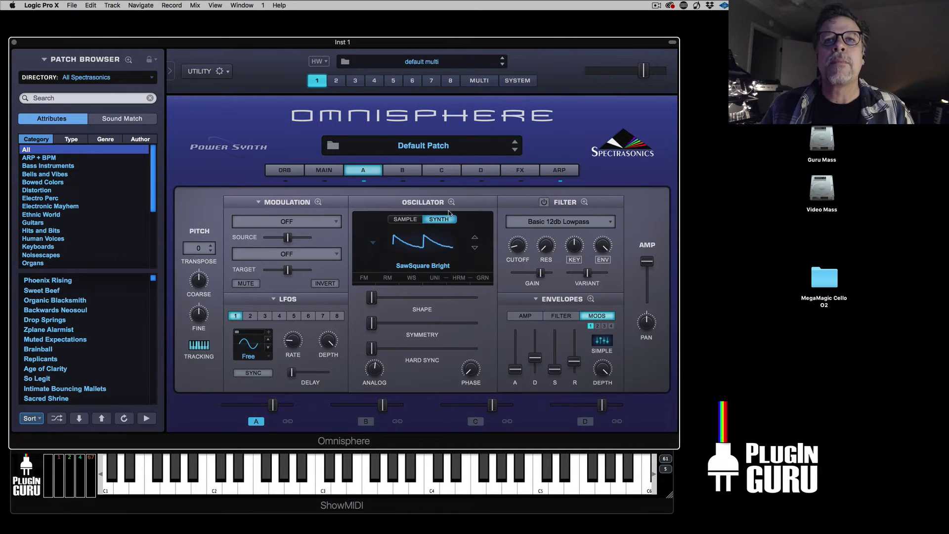
click(521, 173)
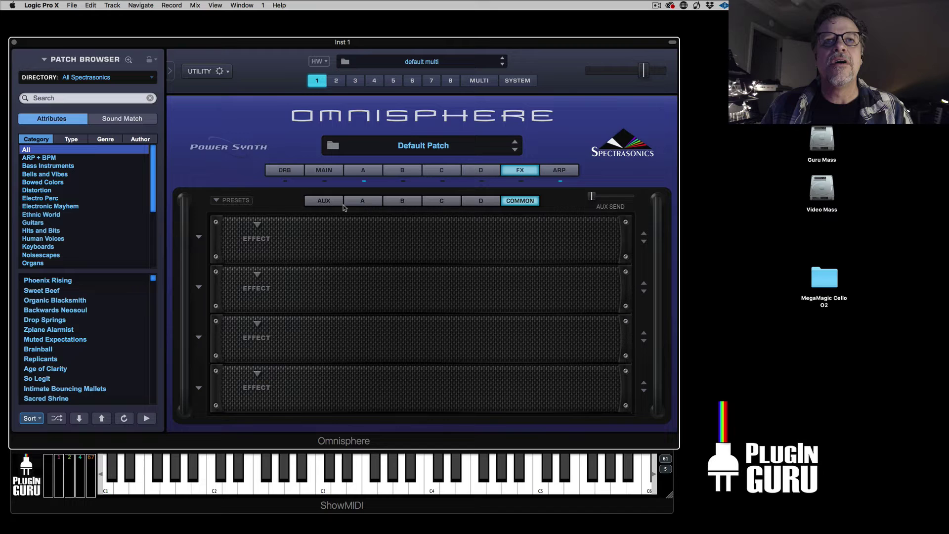
click(330, 203)
click(366, 203)
click(398, 205)
click(443, 201)
click(480, 201)
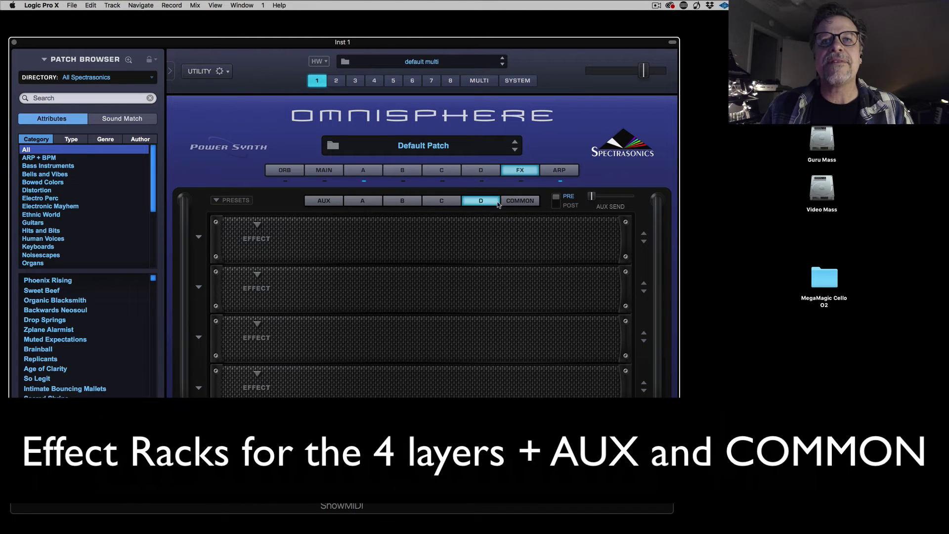
click(520, 201)
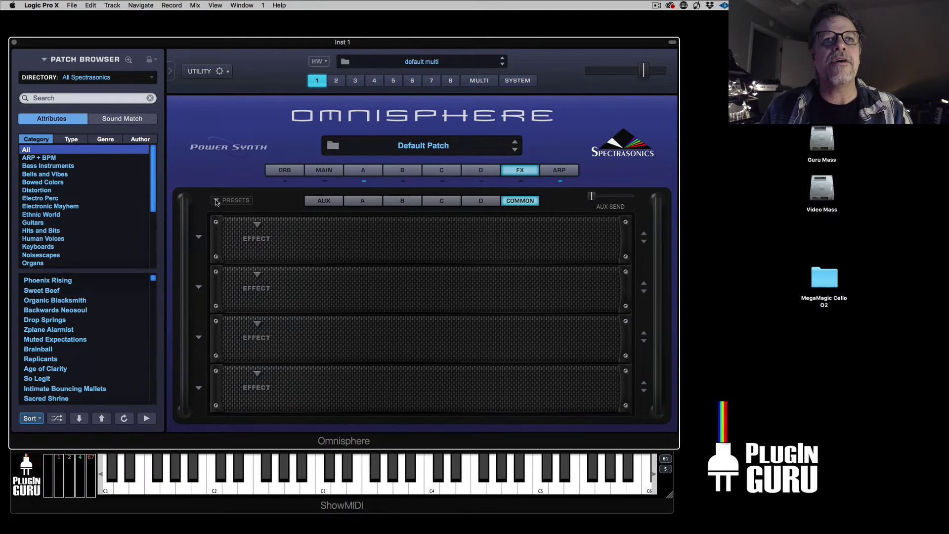
- Load PlugInGuru FX Racks 2019 > MIX - STANDARD Comp Limiter on COMMON and compare it using bypass
click(217, 201)
mouse_move(267, 280)
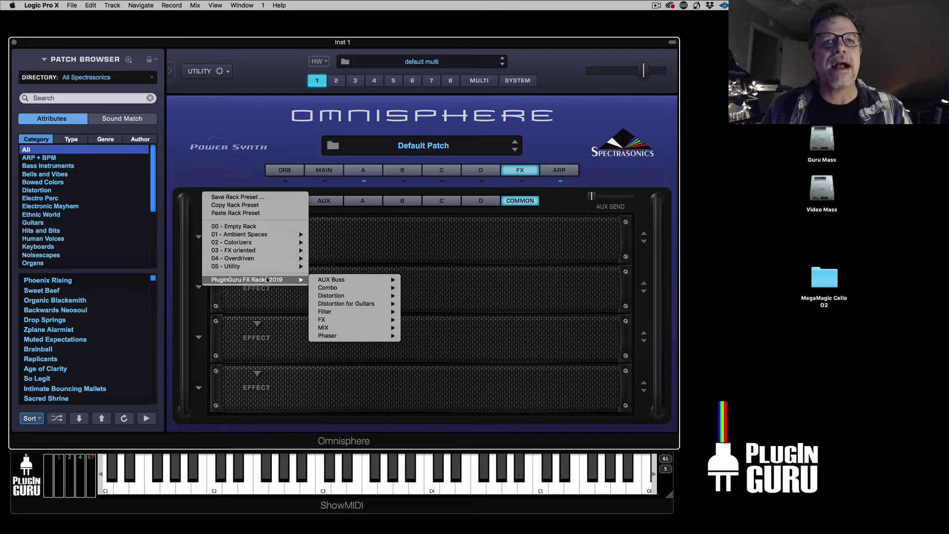
mouse_move(360, 283)
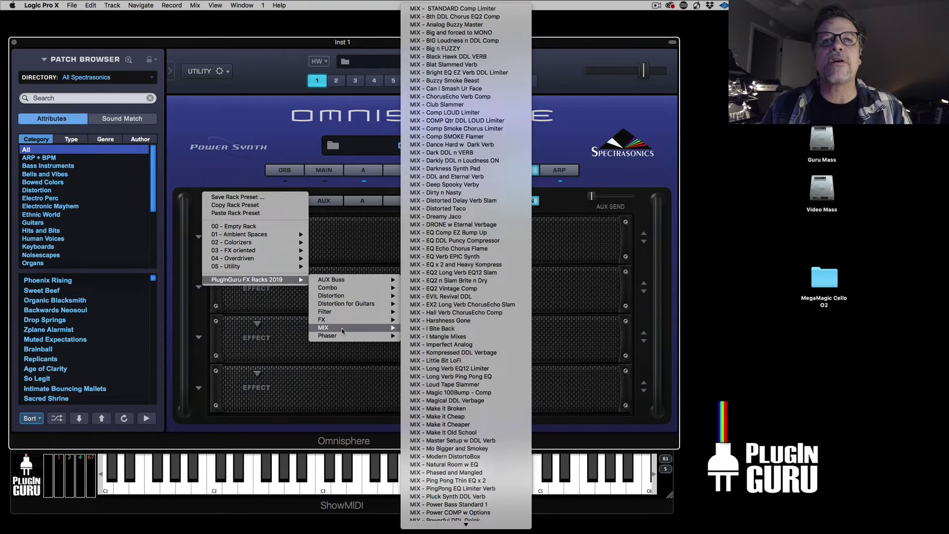
click(445, 317)
scroll(445, 346, down, 3)
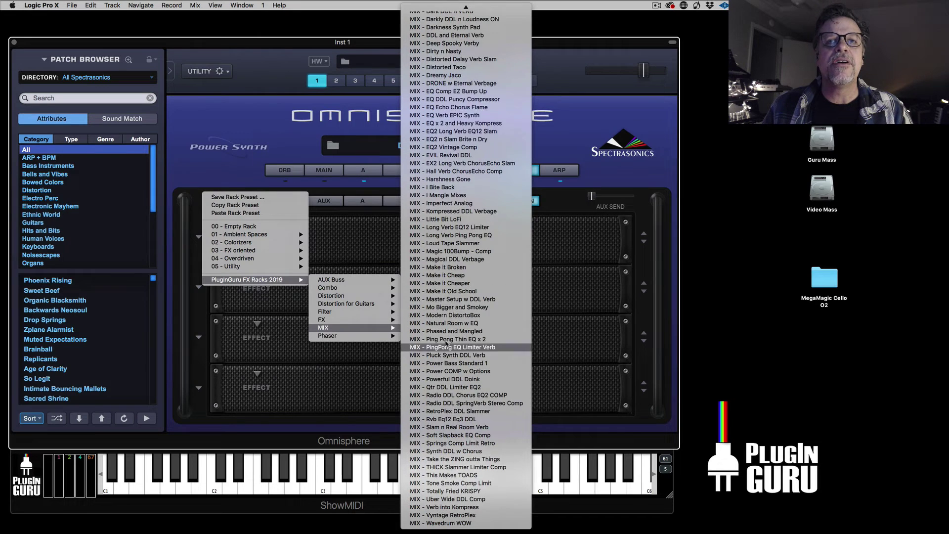
scroll(435, 166, up, 2)
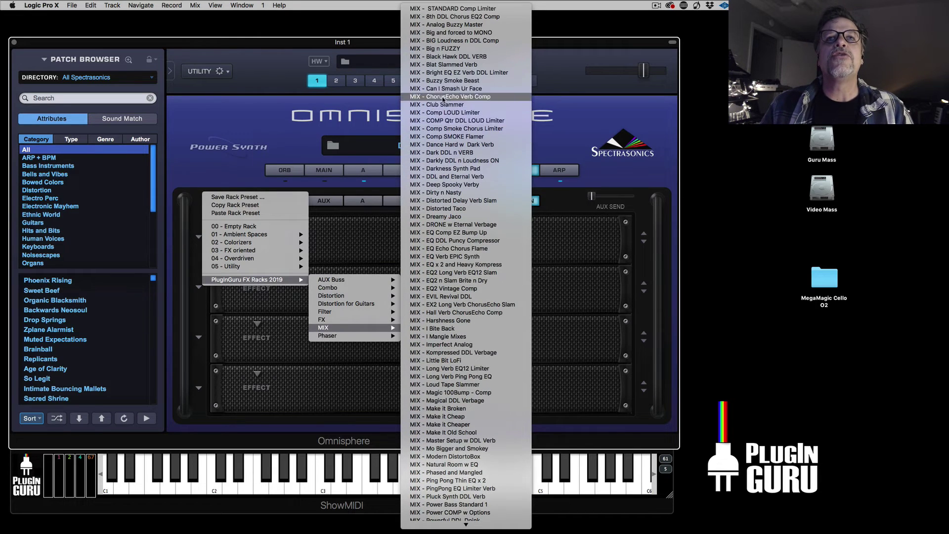
click(438, 9)
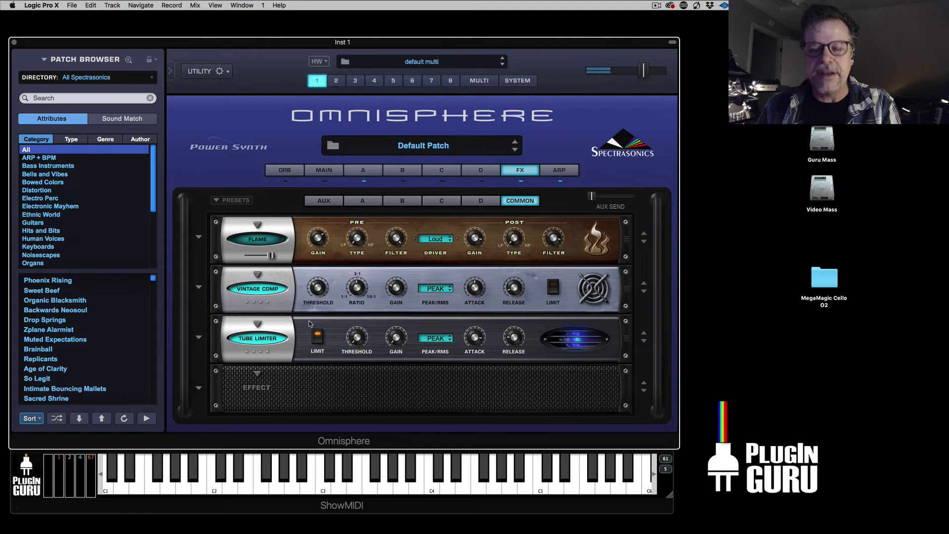
click(521, 183)
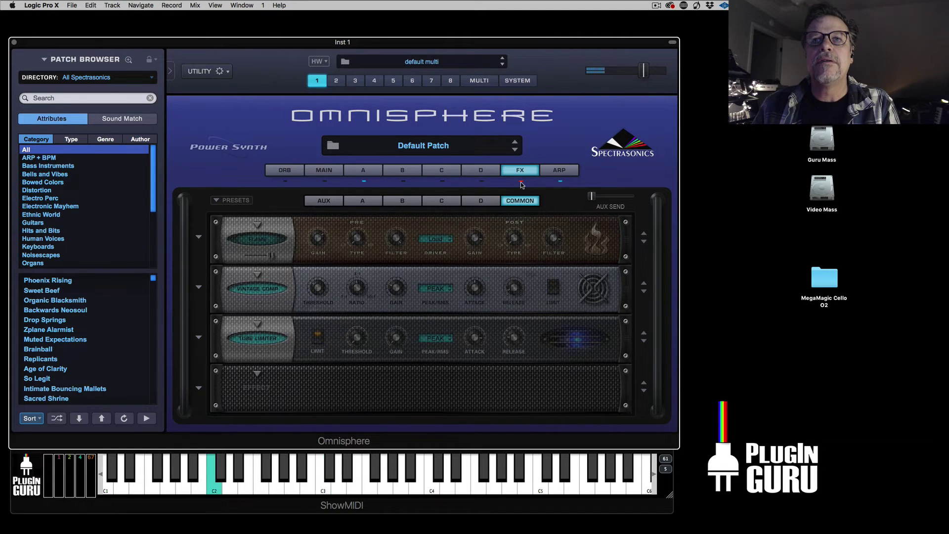
click(522, 183)
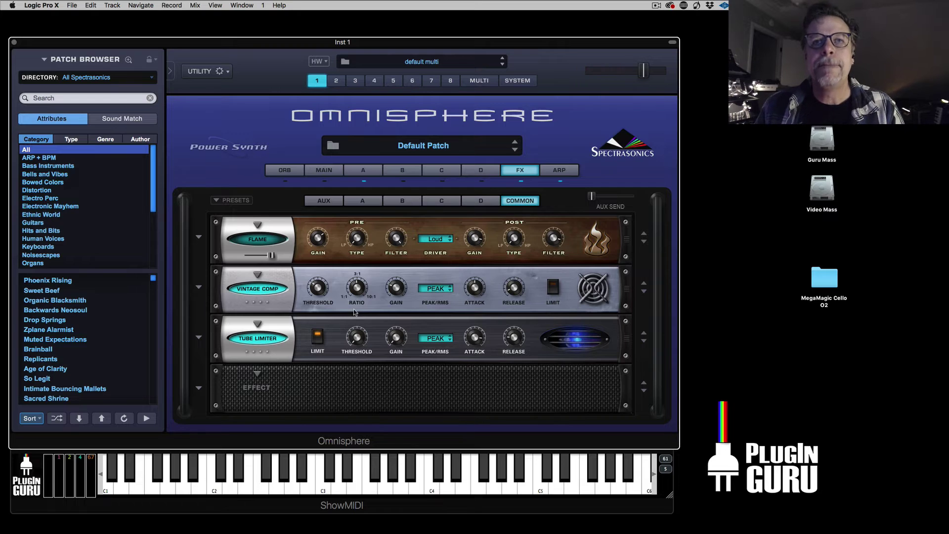
click(328, 203)
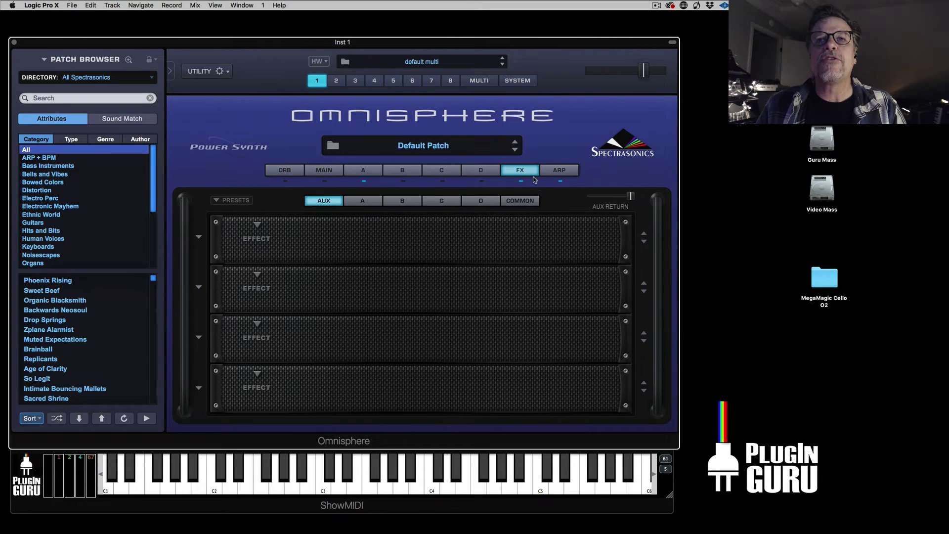
- Load AUX Buss > L - R Delay Slap w EZ Verb on the AUX rack, then check the COMMON and Layer A racks
click(220, 202)
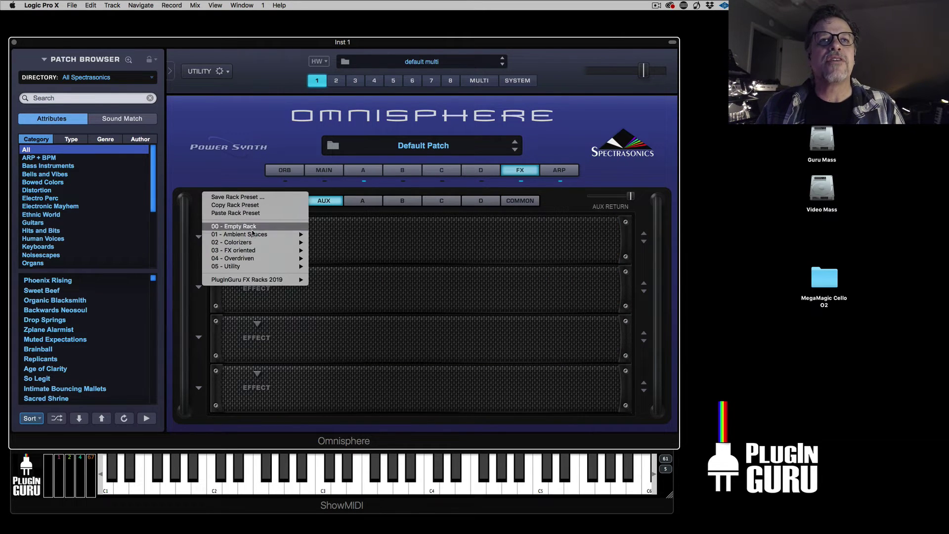
mouse_move(263, 281)
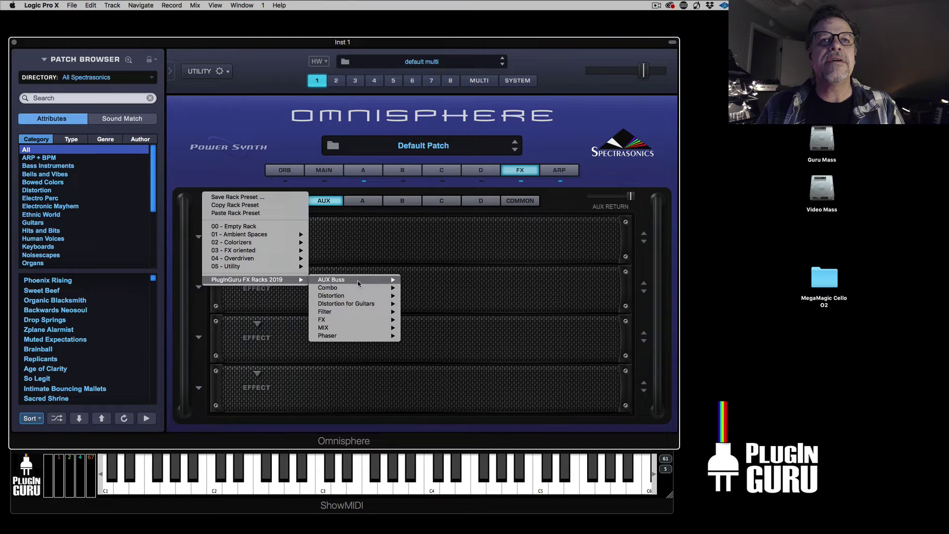
mouse_move(366, 281)
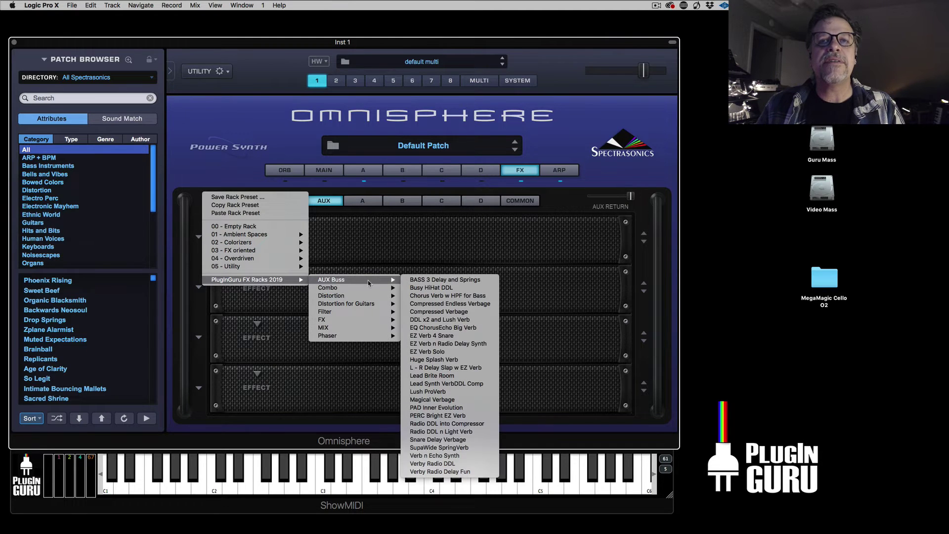
click(444, 368)
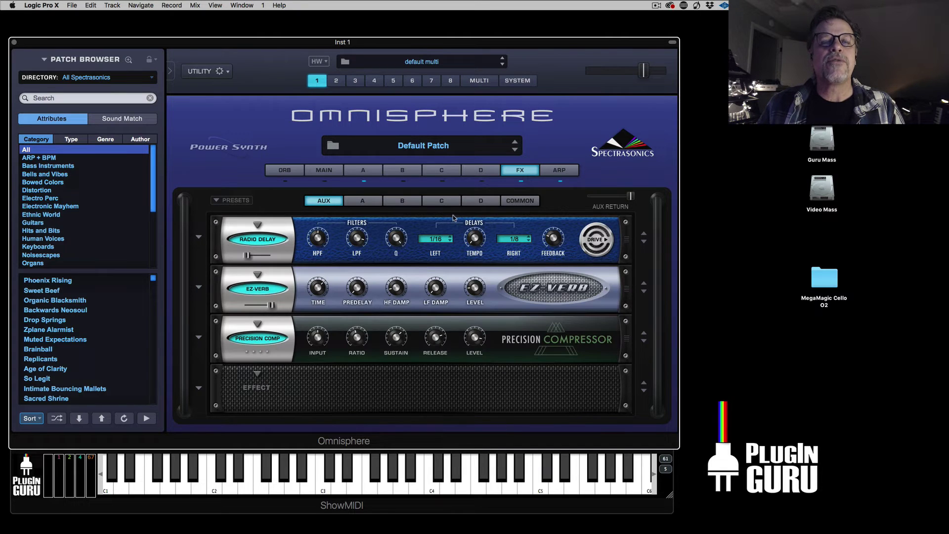
click(524, 202)
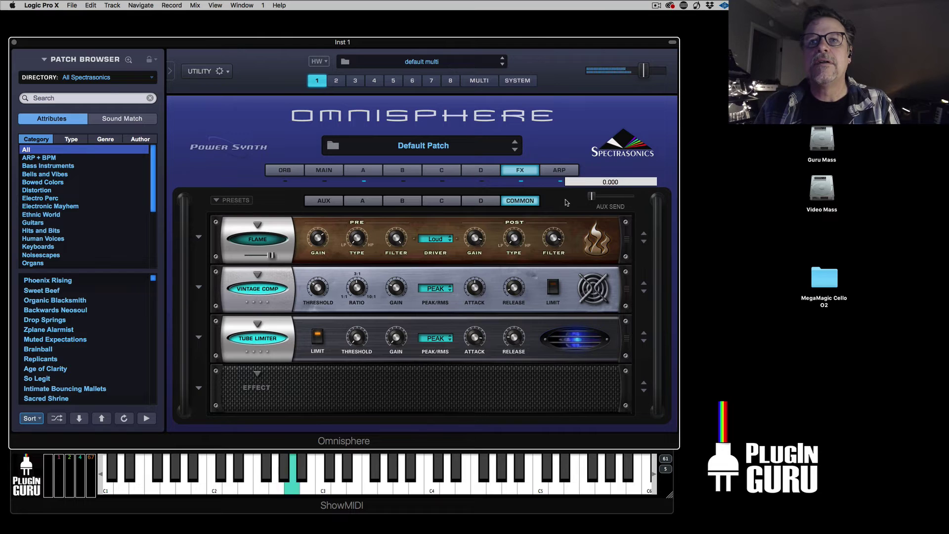
click(364, 201)
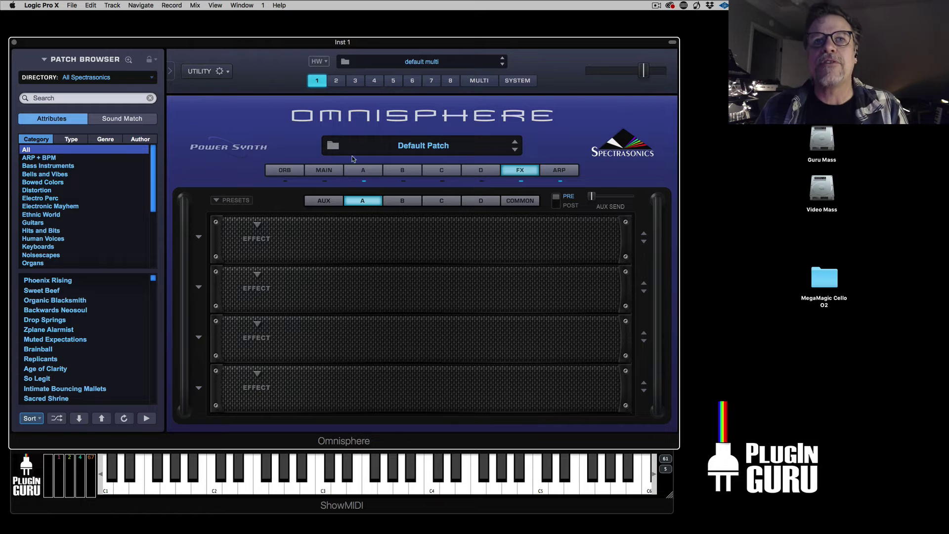
- Open Layer A's granular oscillator zoom and close the Granular Presets menu without loading one
click(365, 170)
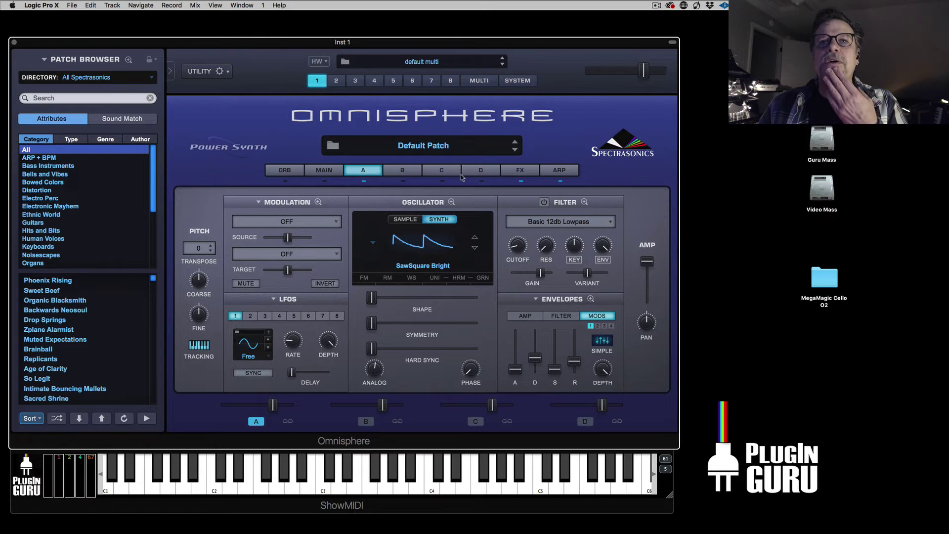
click(483, 280)
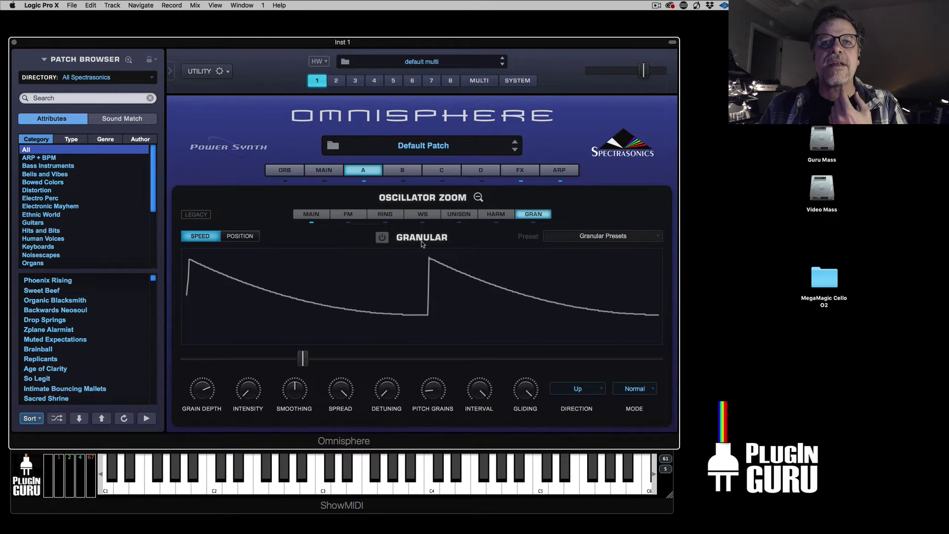
click(613, 238)
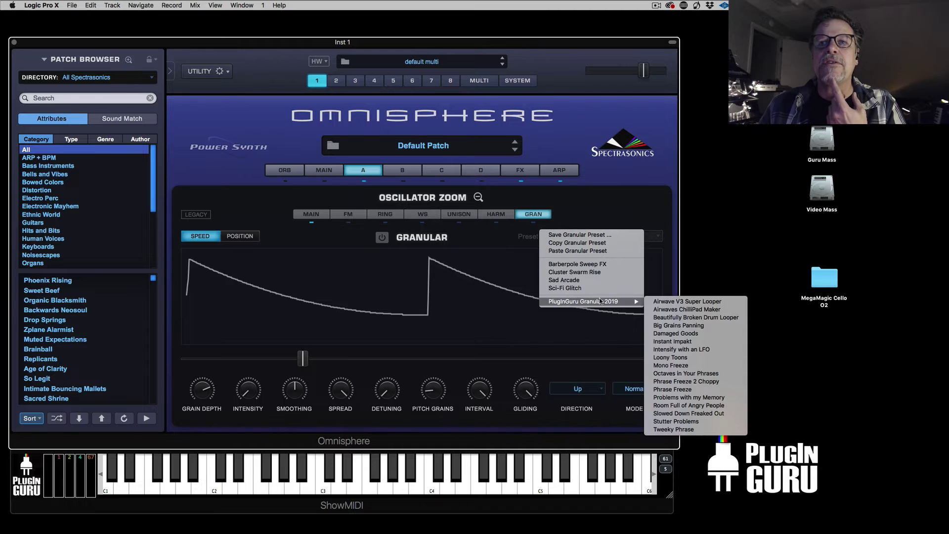
mouse_move(601, 301)
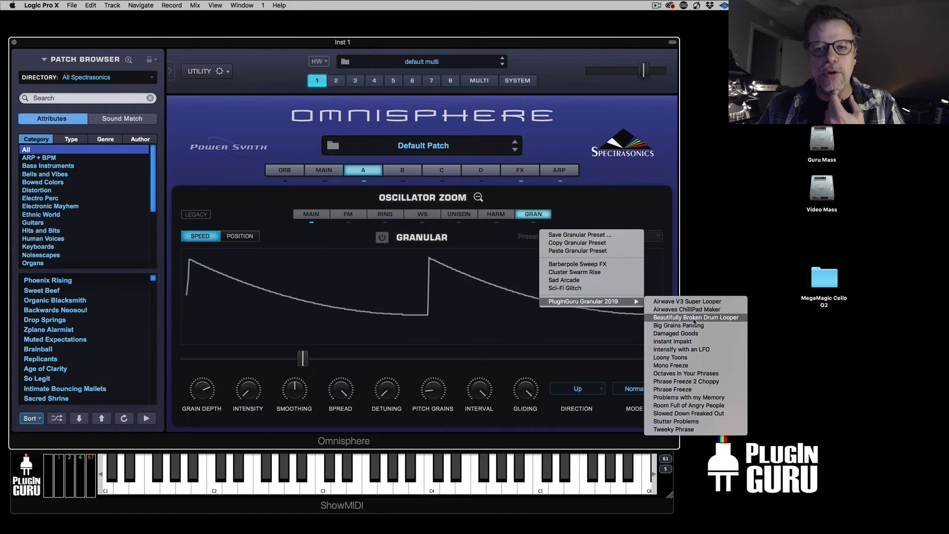
click(608, 204)
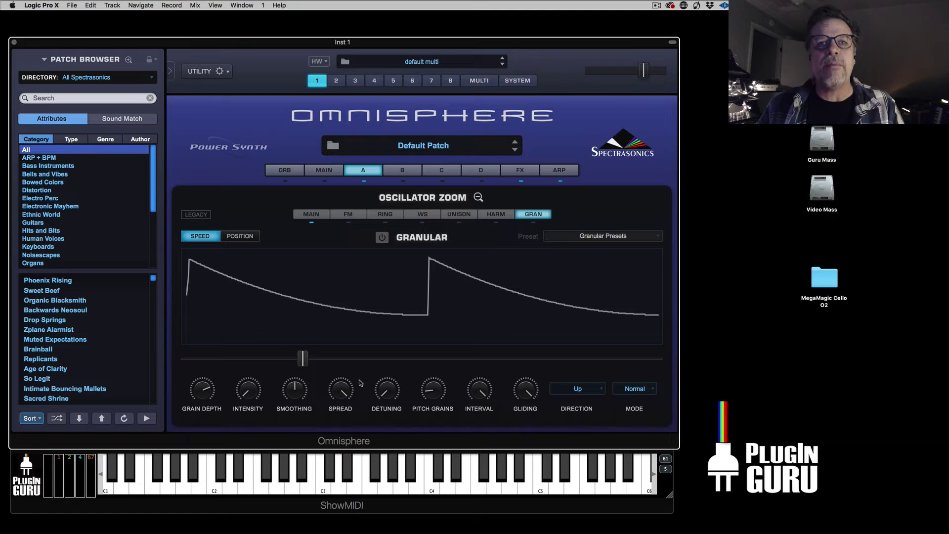
- Drag the grain POSITION fully left and modulate it with an LFO
click(240, 237)
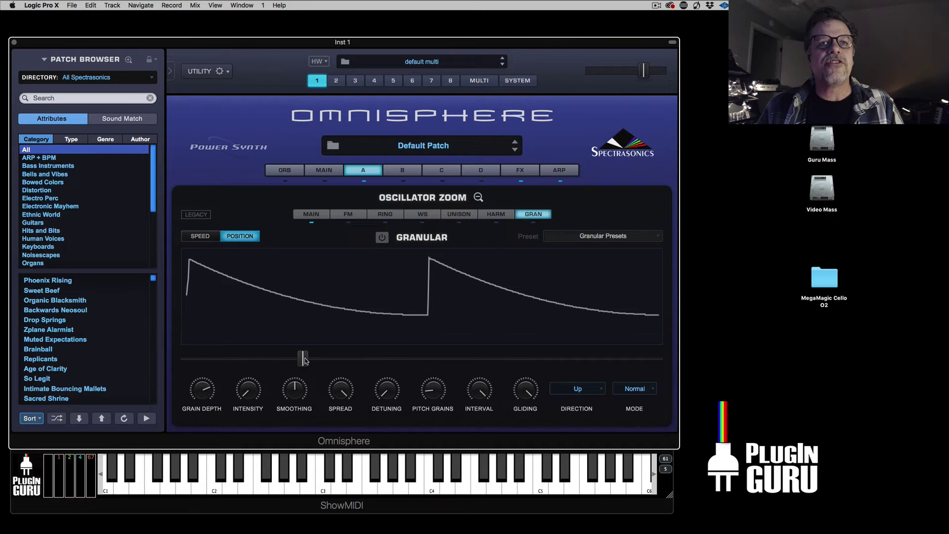
drag(304, 360, 184, 360)
right_click(184, 357)
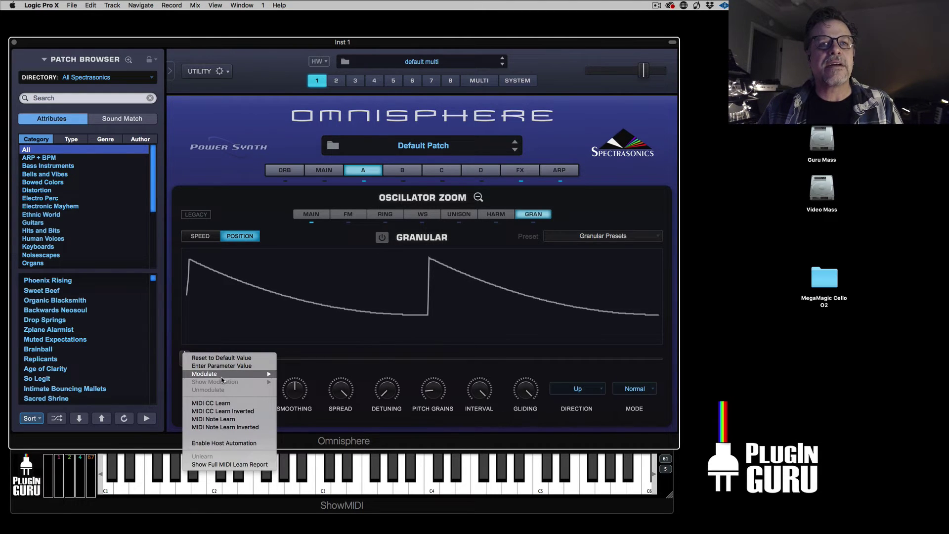
mouse_move(223, 374)
click(324, 375)
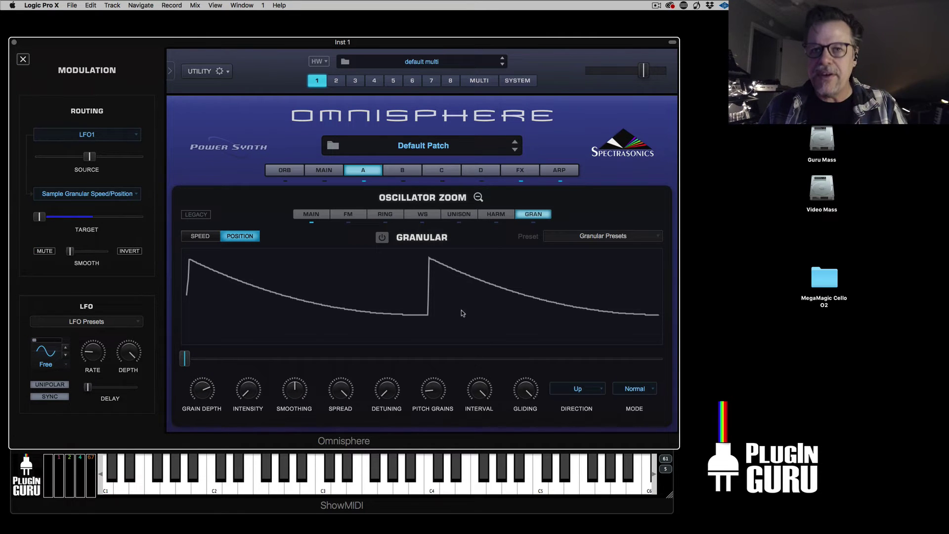
click(364, 171)
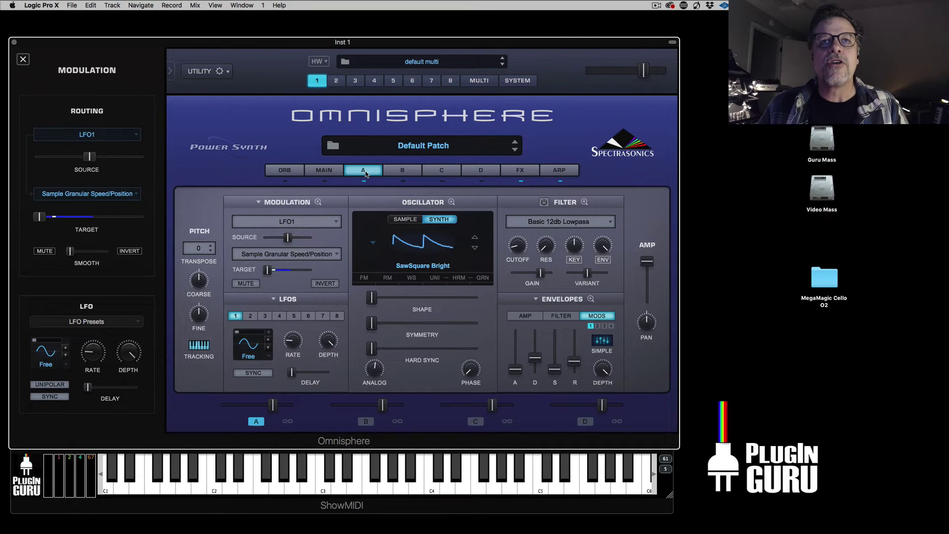
- Turn on Stack Mode and load the PlugInGuru Stacks 2019 preset Beautifully Broken BPM SPLIT
click(479, 80)
click(491, 141)
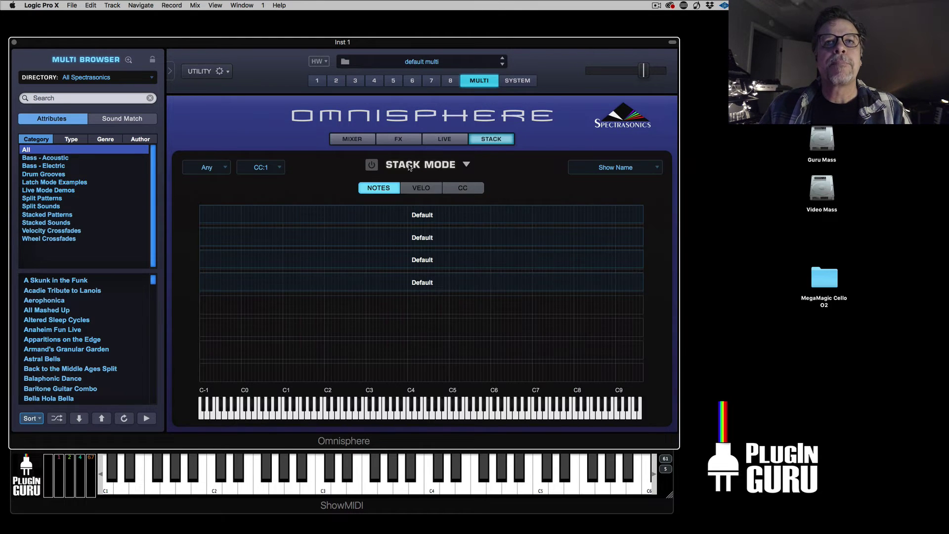
click(372, 165)
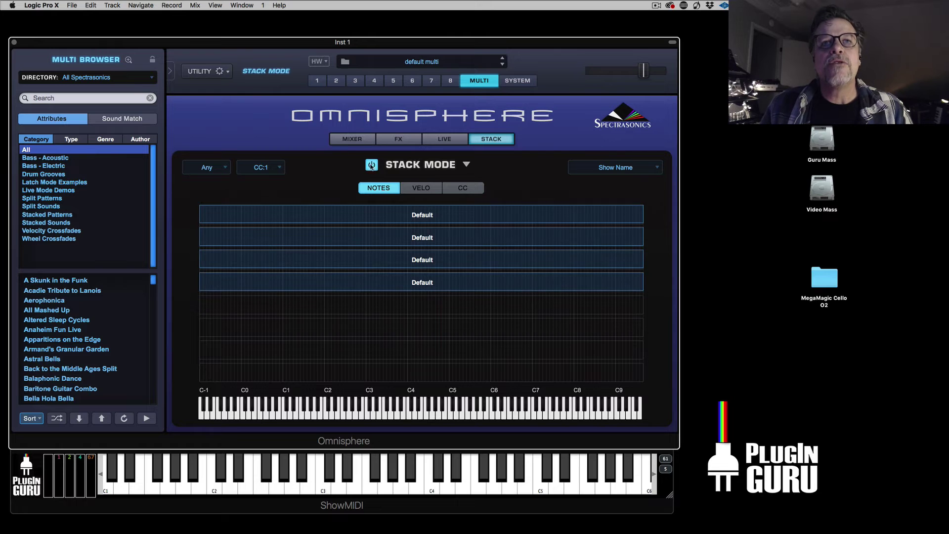
click(467, 165)
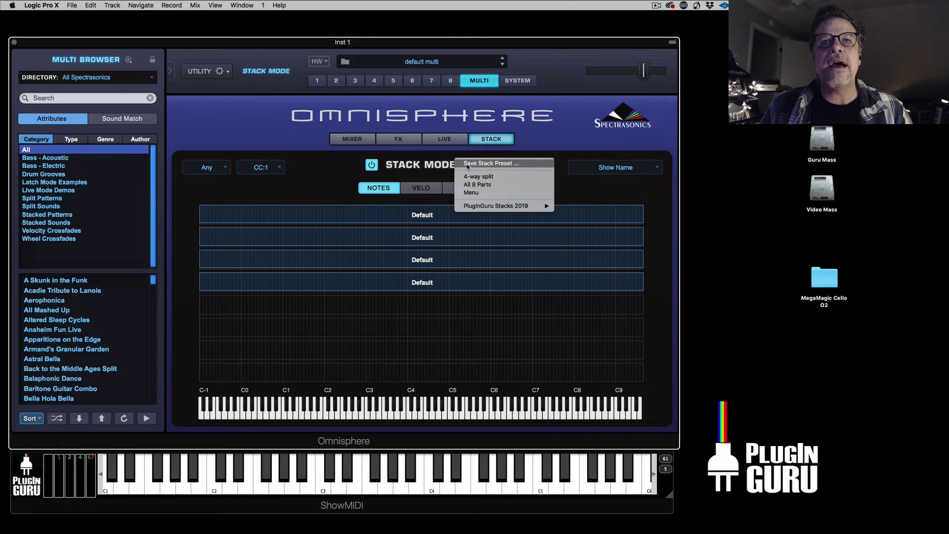
mouse_move(515, 210)
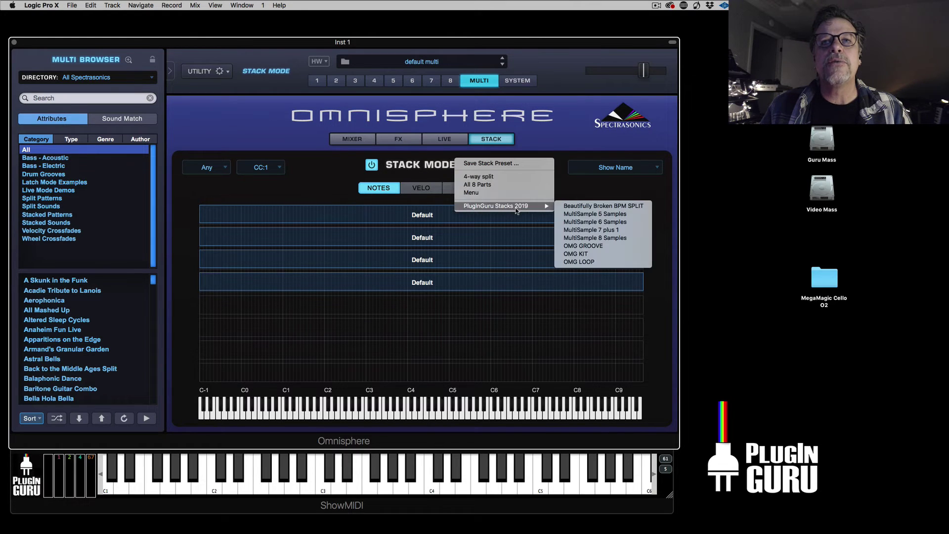
click(588, 206)
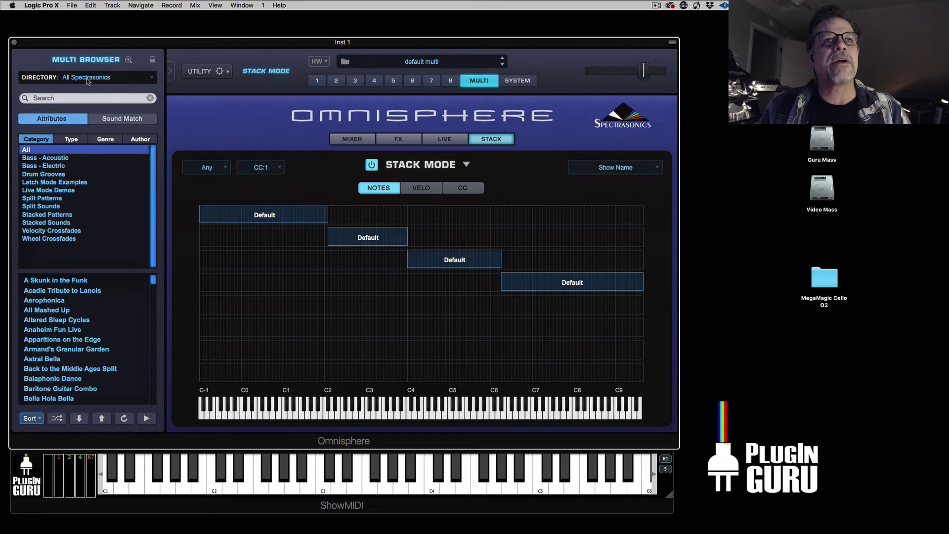
- Load BPM DRUM - Get IT Clean Loop from PlugInGuru Beautifully Broken into part 1 with Octave +1
click(317, 82)
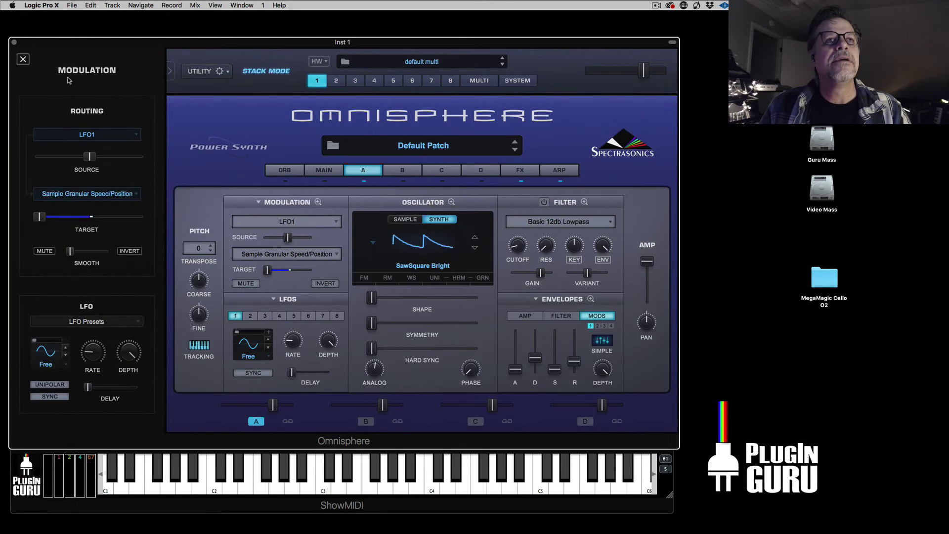
click(26, 61)
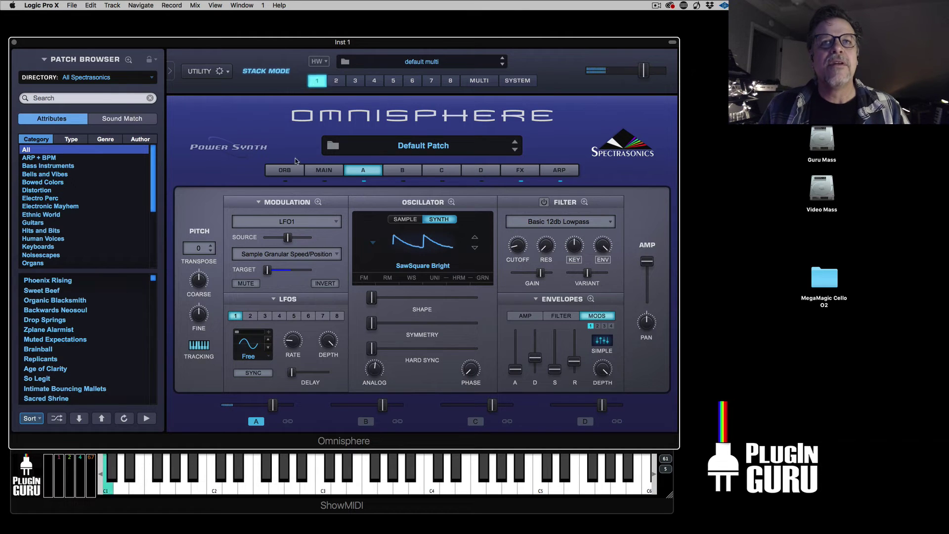
click(480, 80)
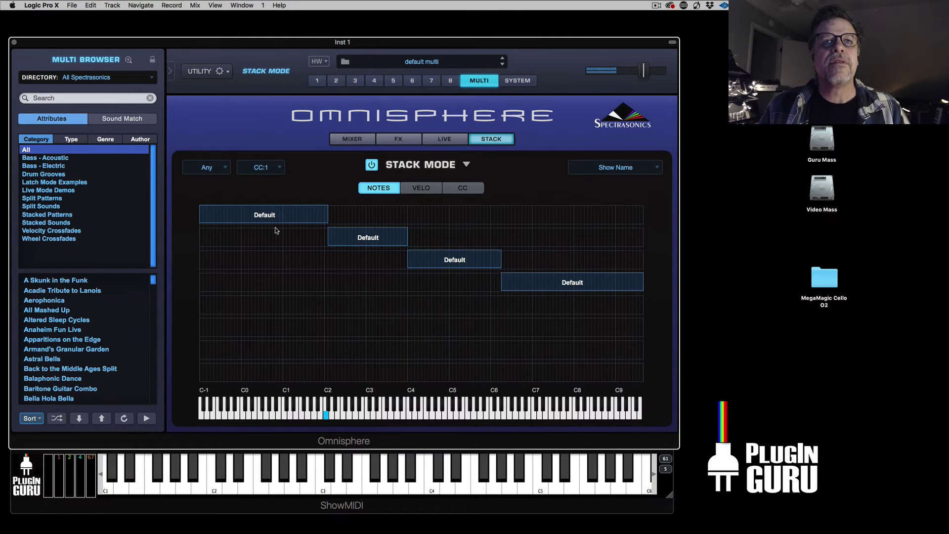
click(317, 81)
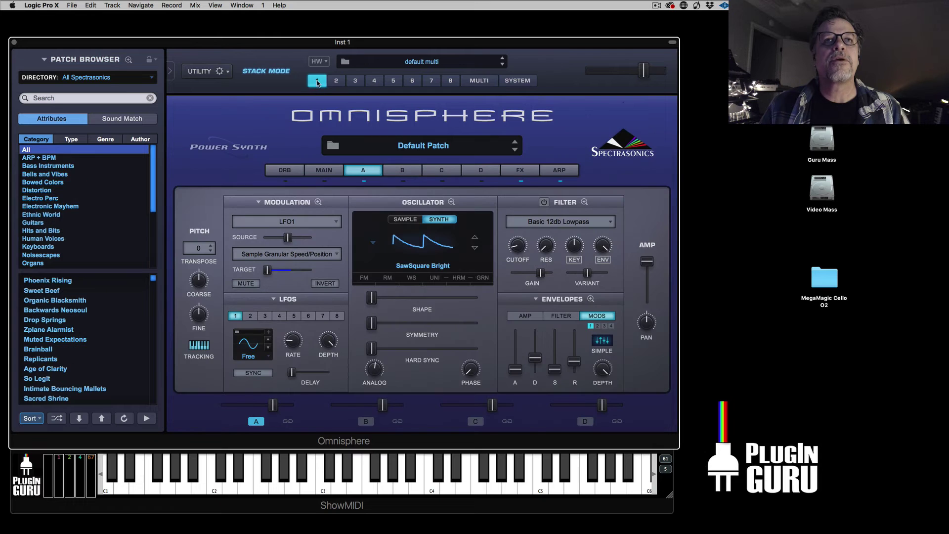
click(88, 77)
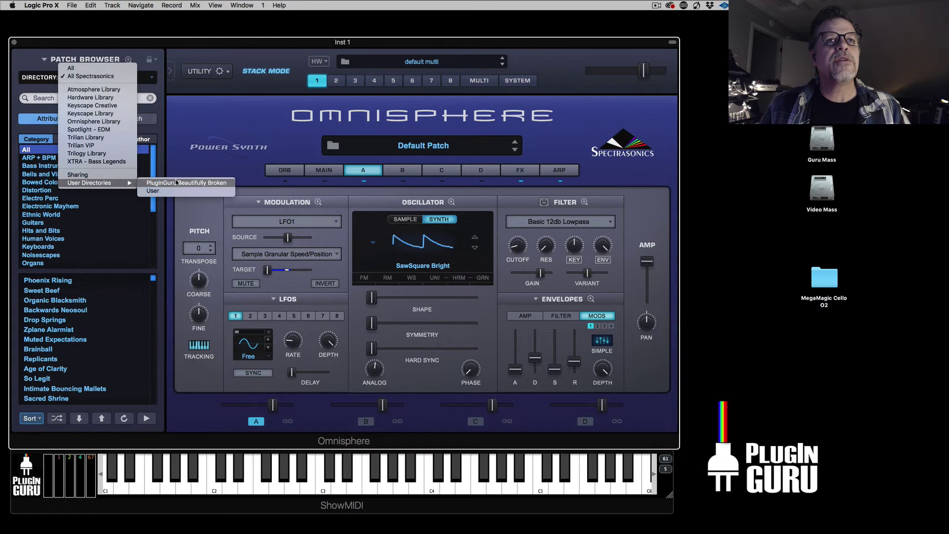
key(Escape)
scroll(82, 327, down, 6)
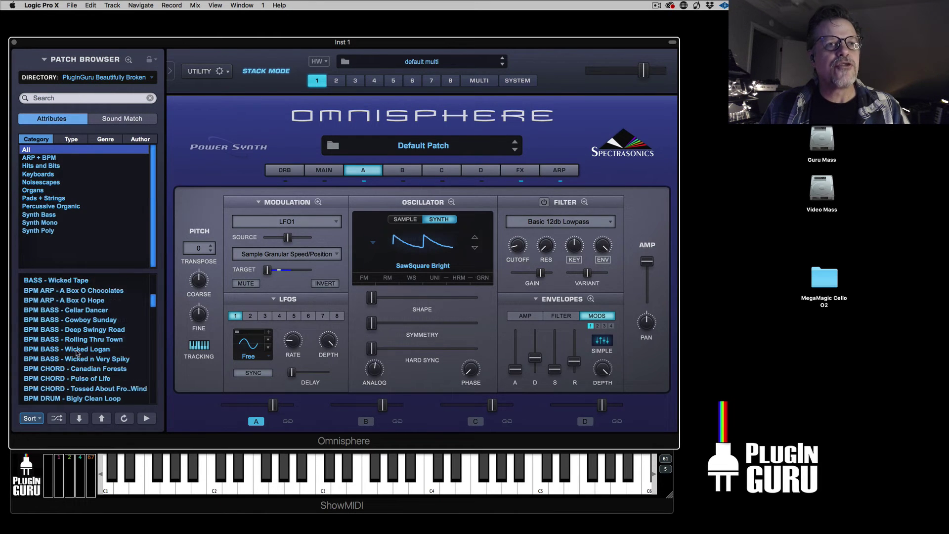
click(79, 339)
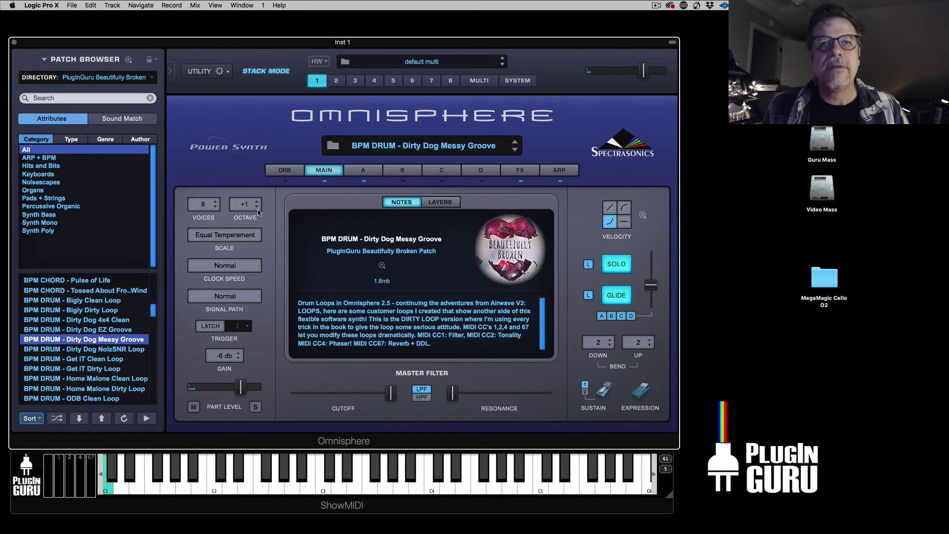
click(97, 359)
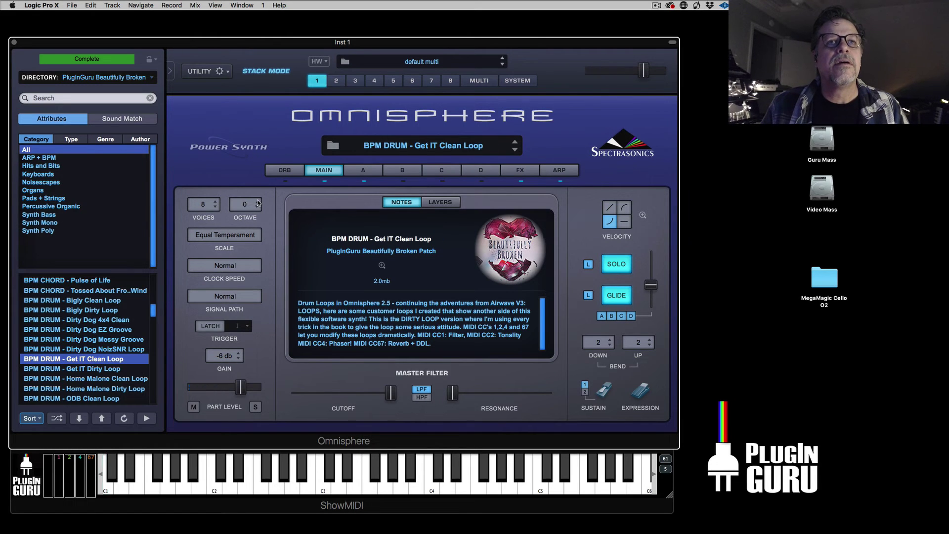
click(256, 202)
click(256, 202)
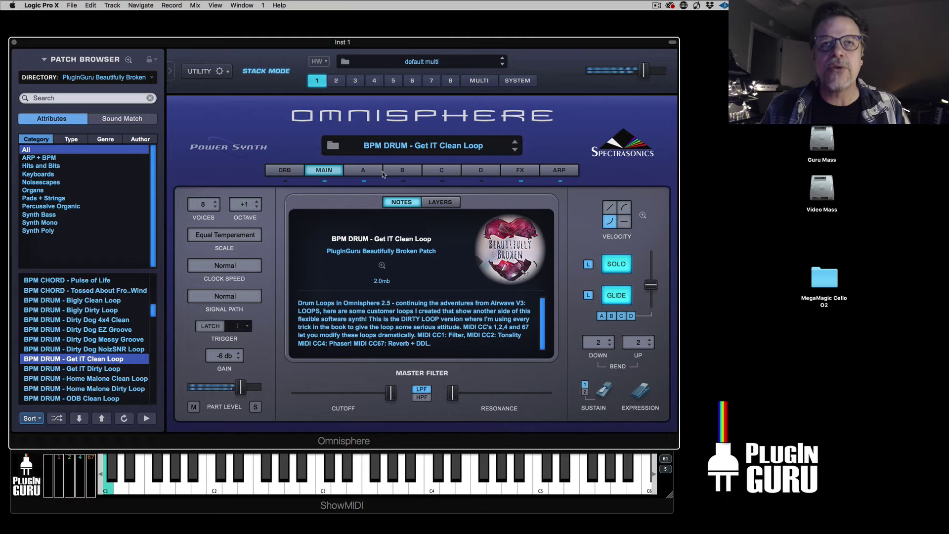
- In the multi's LIVE view, turn on LATCH for the drum loop part
click(483, 83)
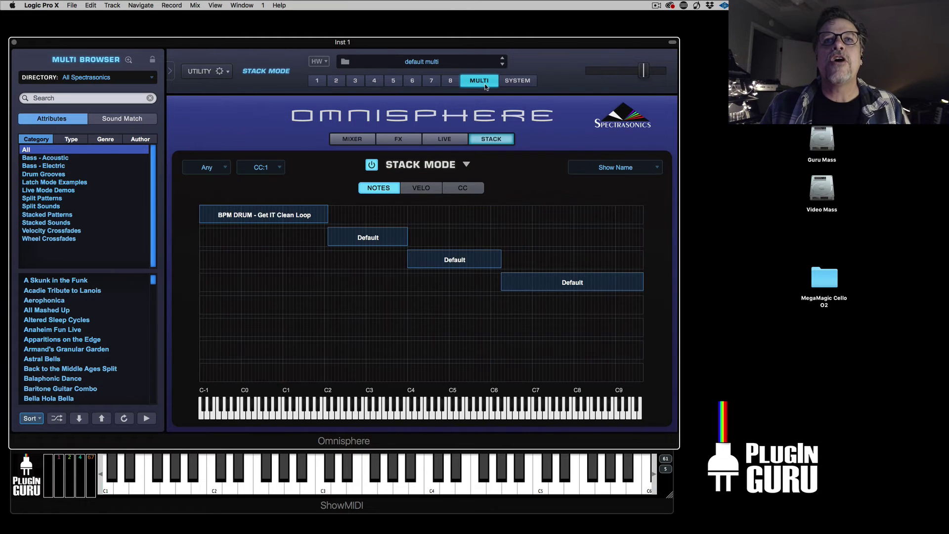
click(442, 139)
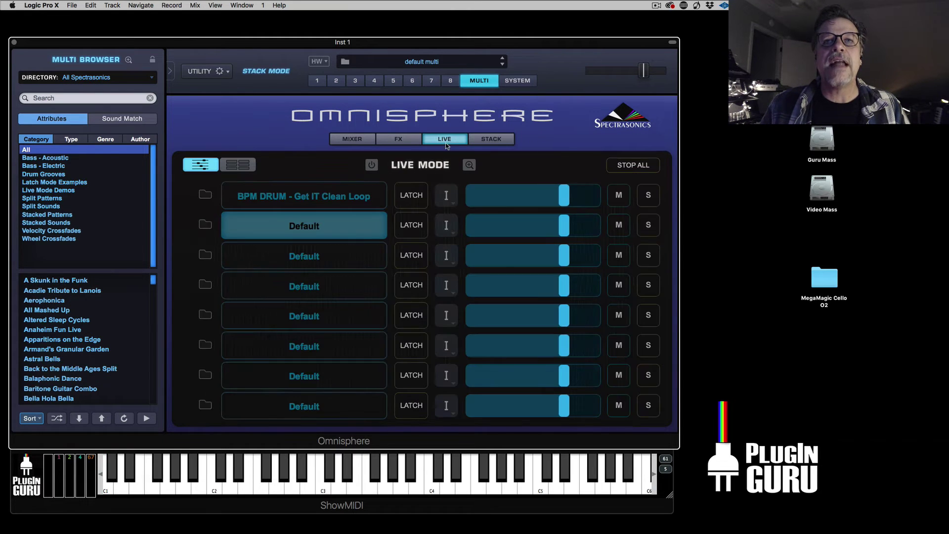
click(414, 198)
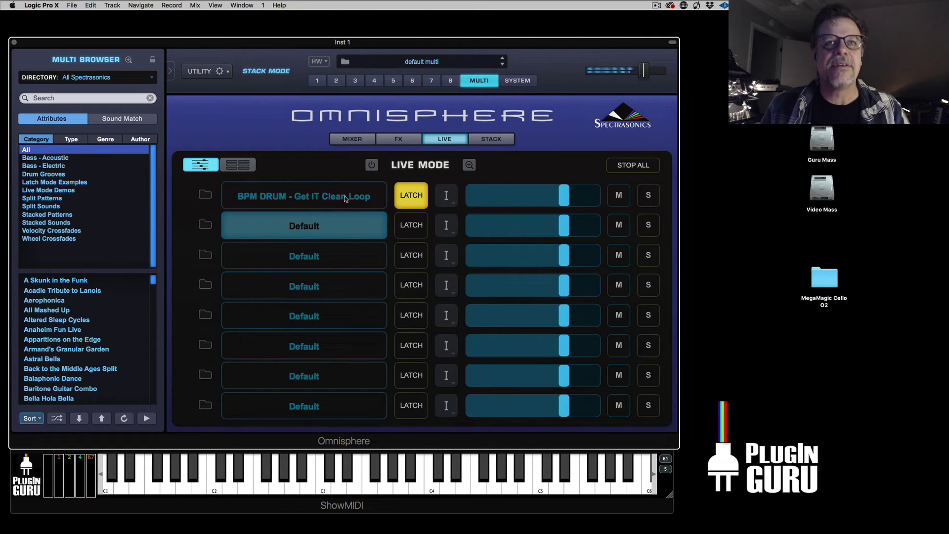
- Load BASS - Round Road into part 2 and show the multi's stack key ranges
click(336, 81)
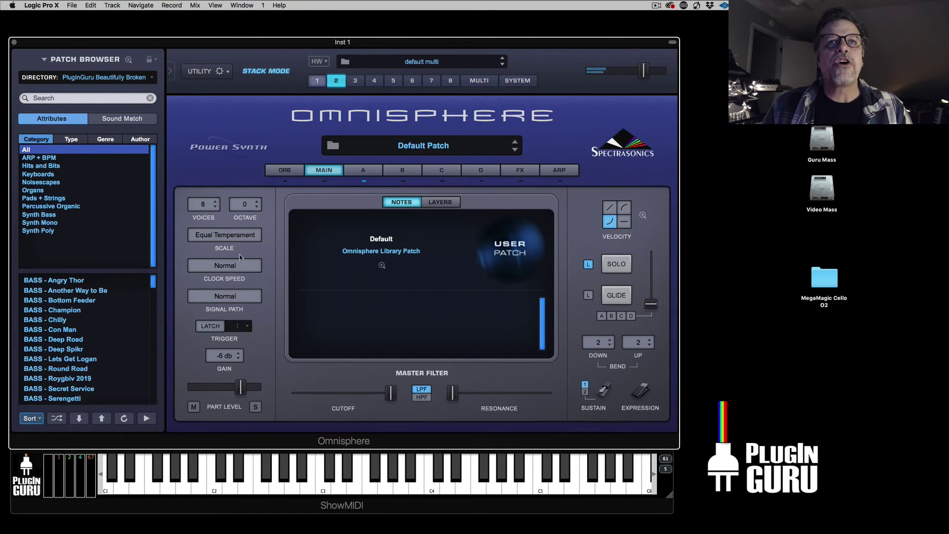
scroll(99, 317, down, 5)
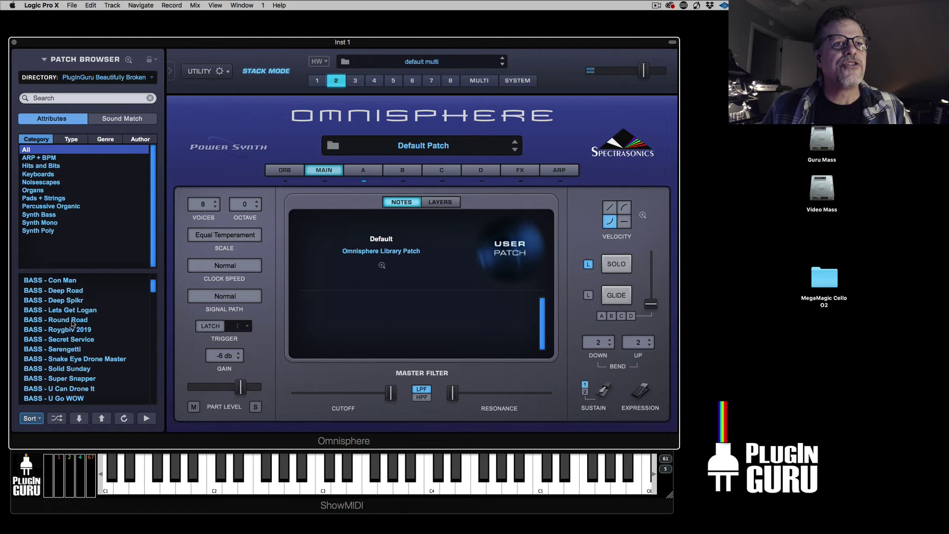
click(74, 322)
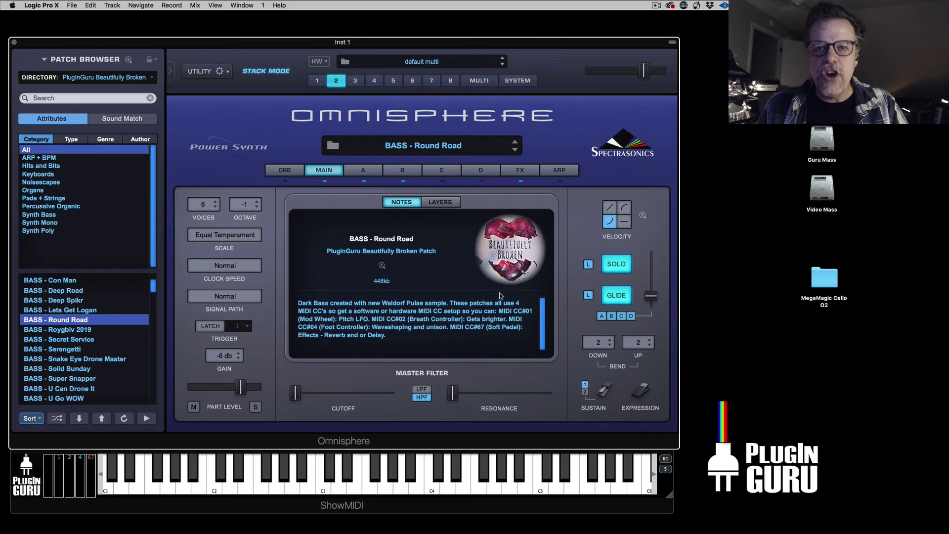
click(480, 82)
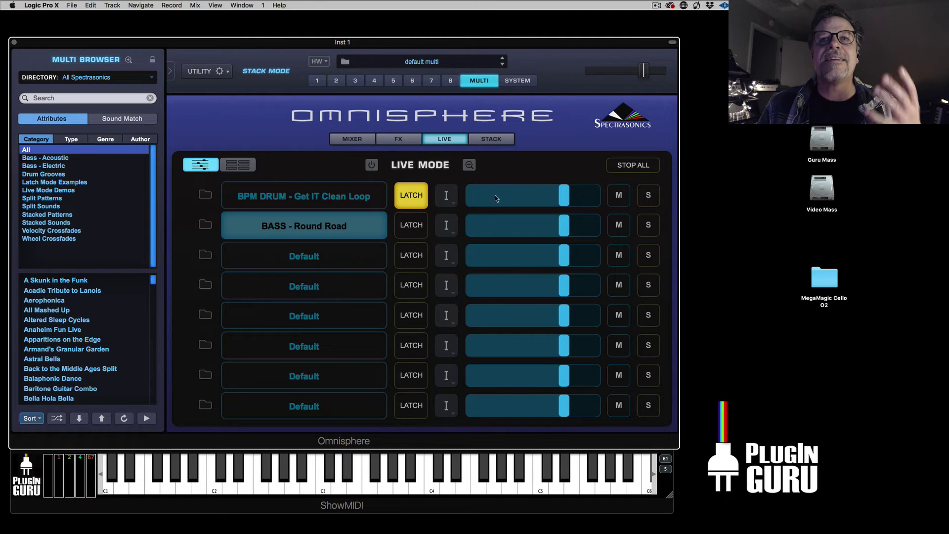
click(491, 140)
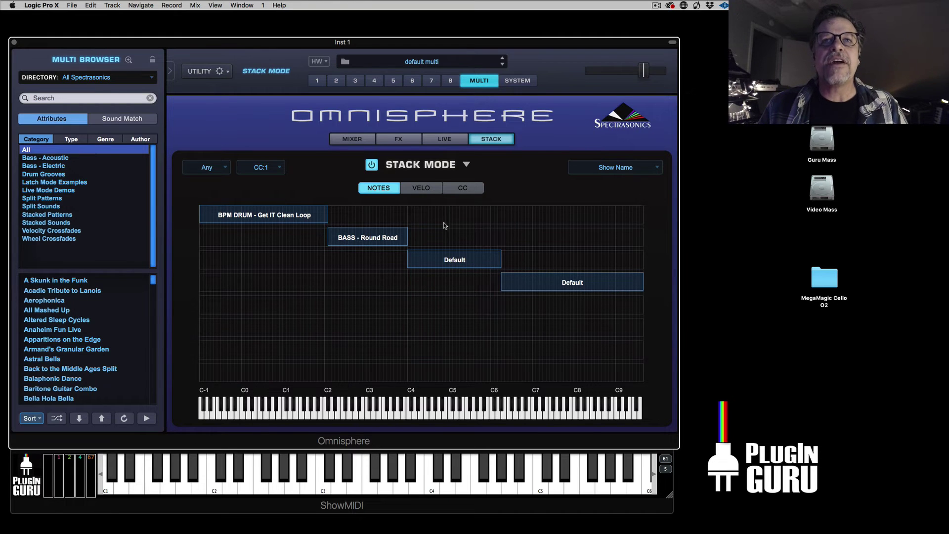
- Load the Beautifully Broken pad CHORD - Canadian Rockies into part 3
click(355, 82)
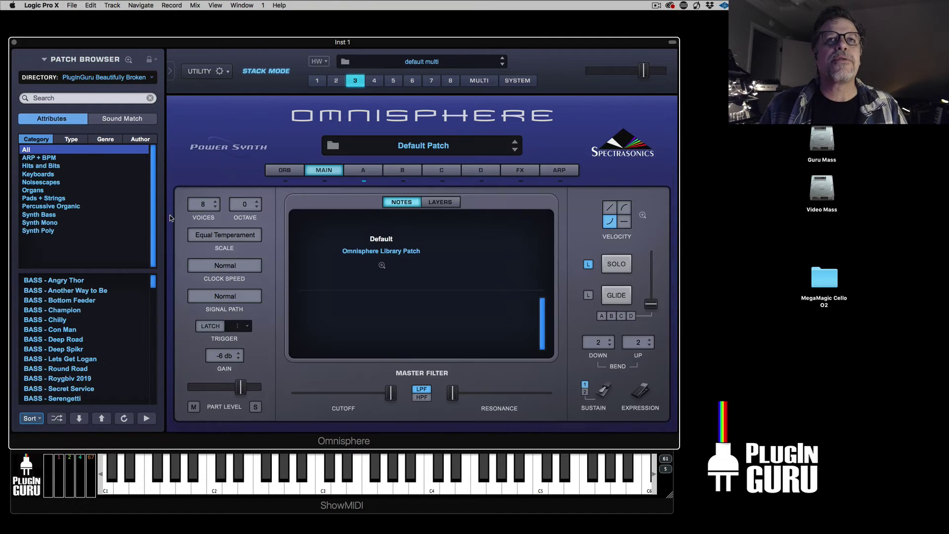
scroll(70, 347, down, 6)
scroll(71, 370, down, 15)
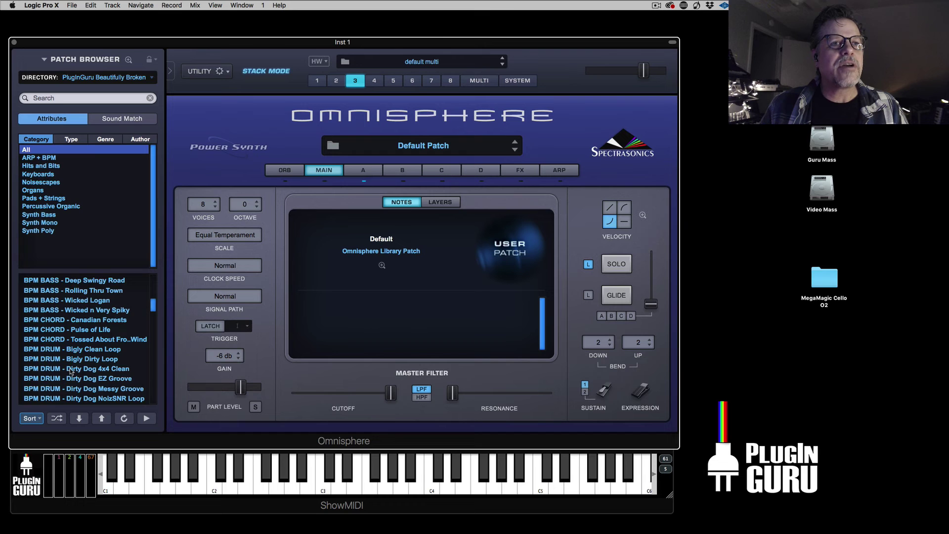
scroll(76, 365, down, 8)
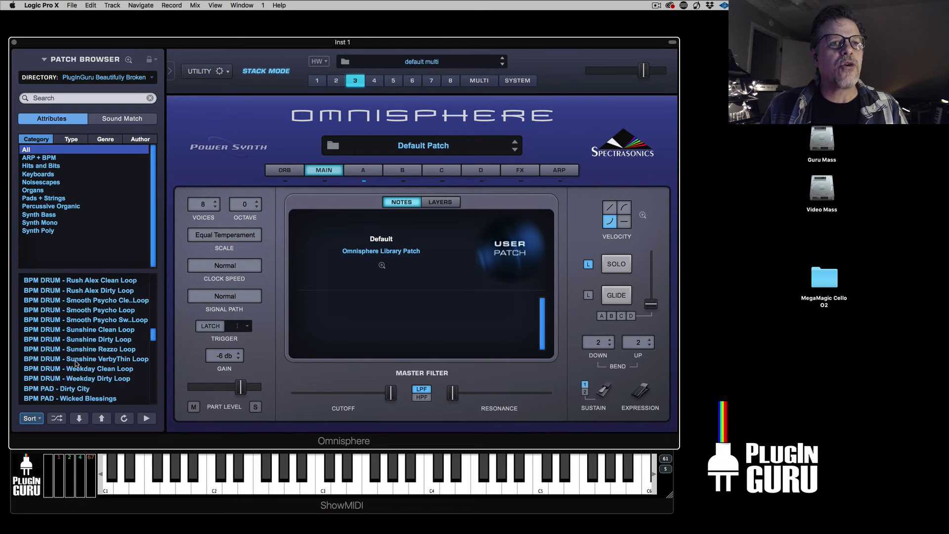
scroll(77, 362, down, 5)
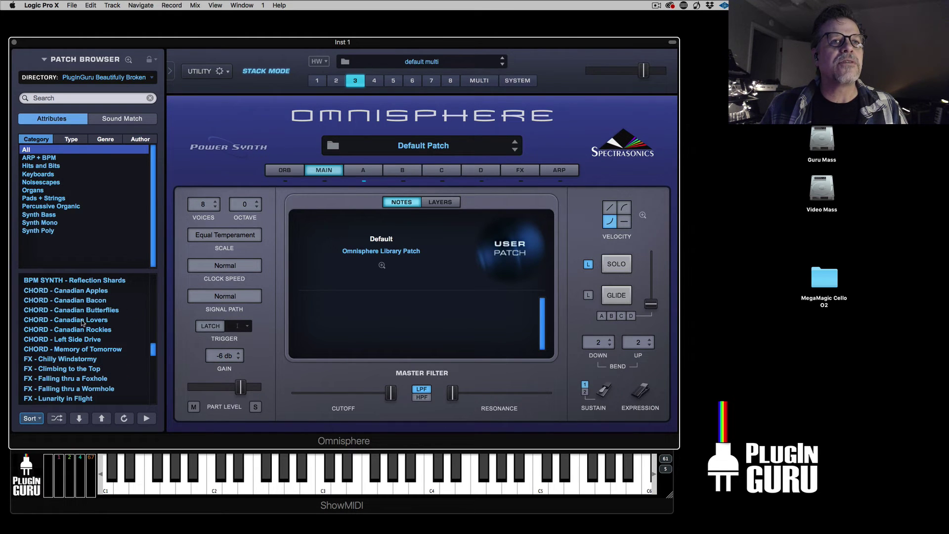
click(125, 330)
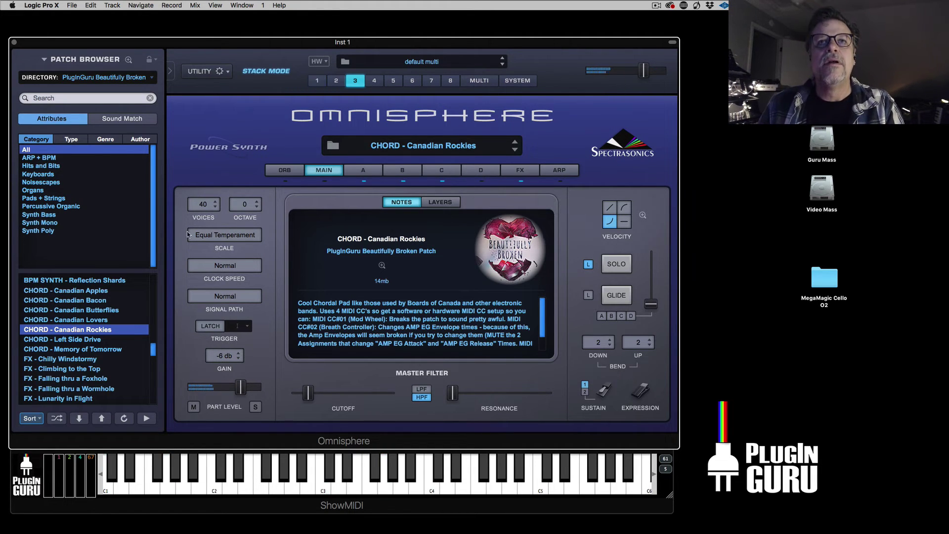
- On the multi mixer, lower the volumes of the Canadian Rockies chord and drum loop parts
click(480, 80)
click(352, 139)
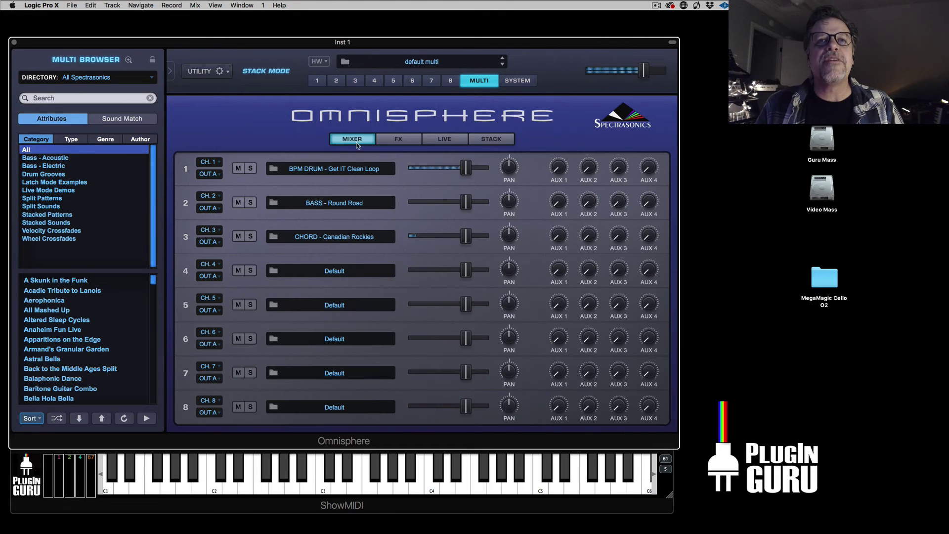
drag(463, 229, 446, 236)
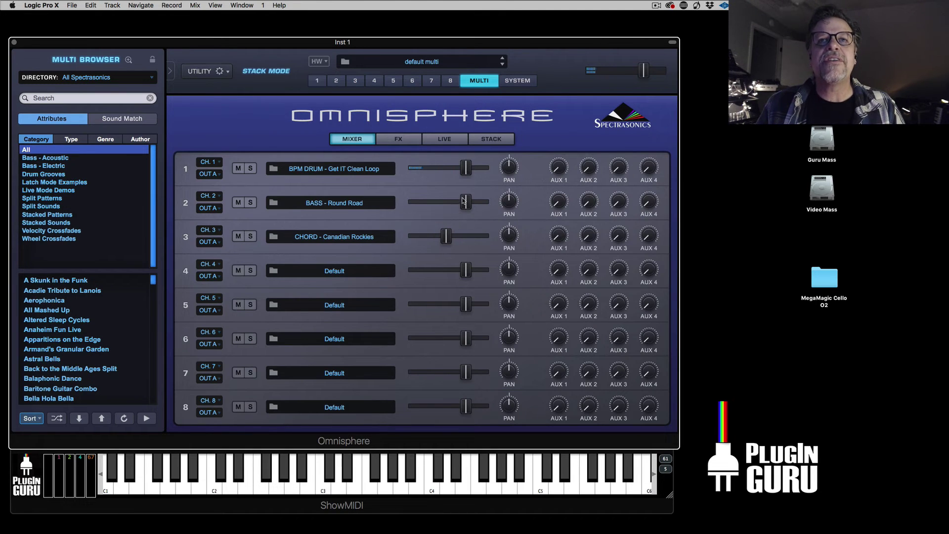
drag(466, 169, 454, 169)
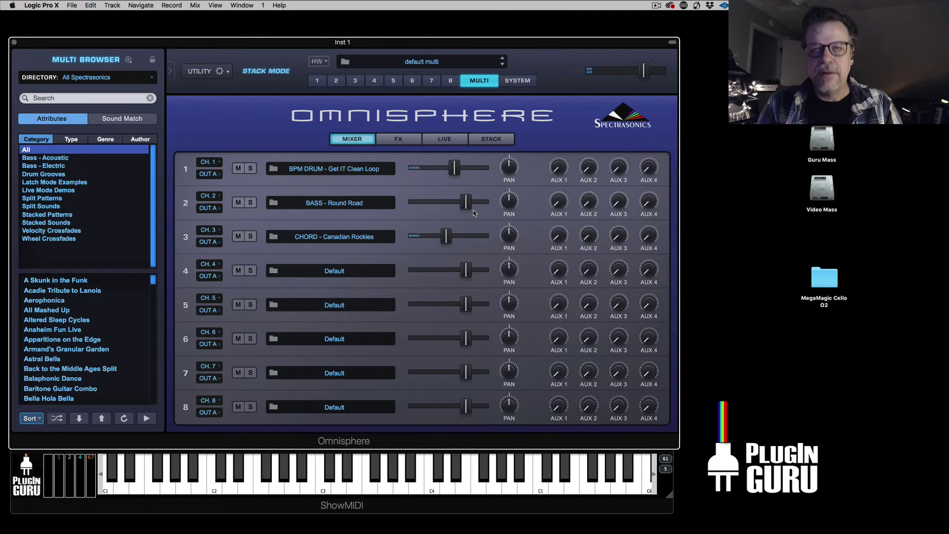
- Load the PlugInGuru MIX - STANDARD Comp Limiter preset onto the master FX rack
click(409, 140)
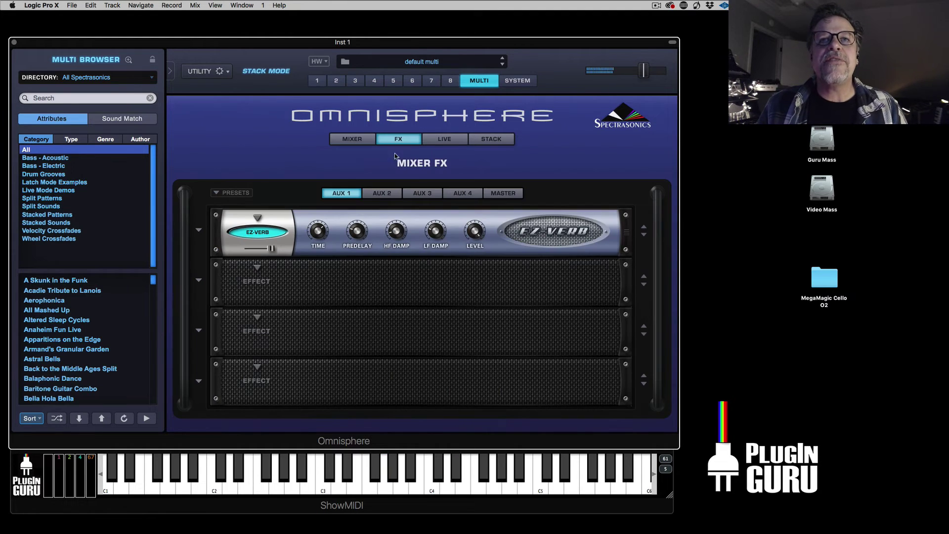
click(505, 194)
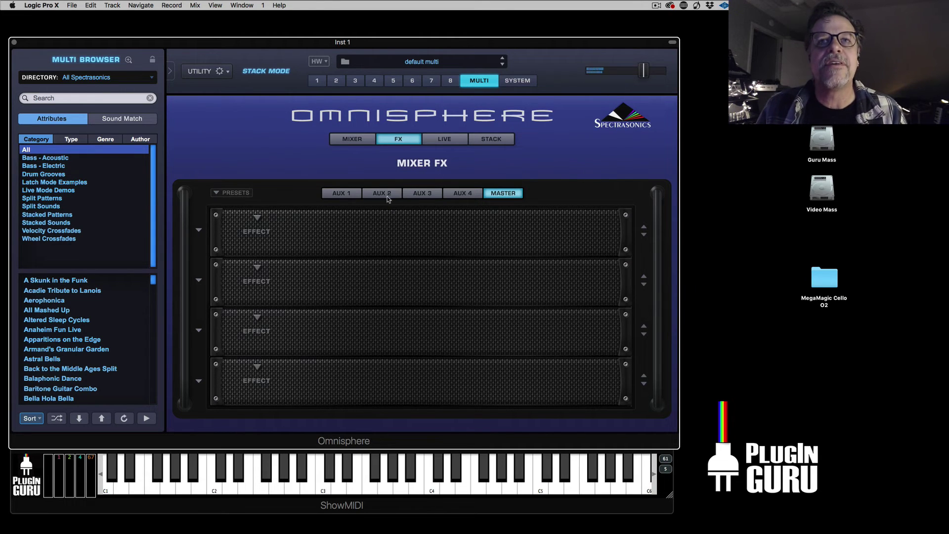
click(216, 194)
mouse_move(254, 274)
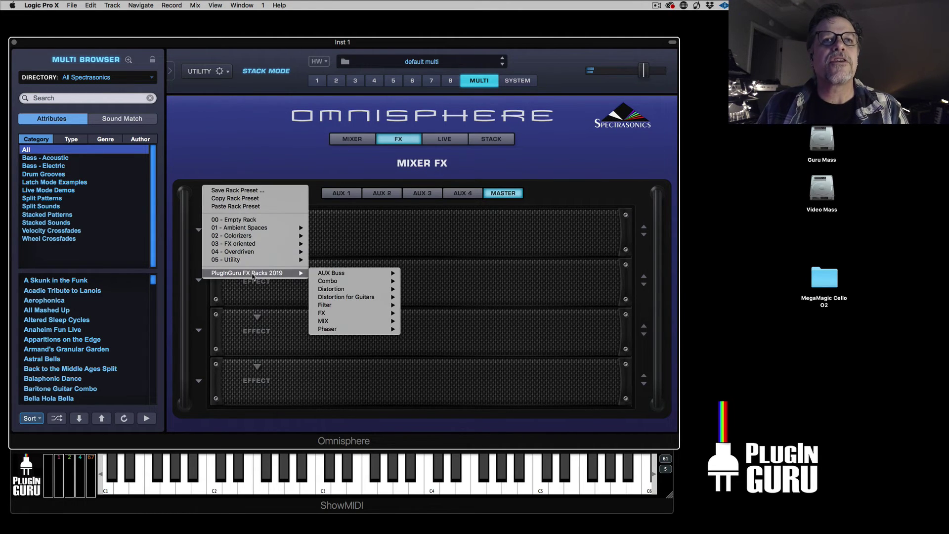
mouse_move(330, 275)
mouse_move(329, 322)
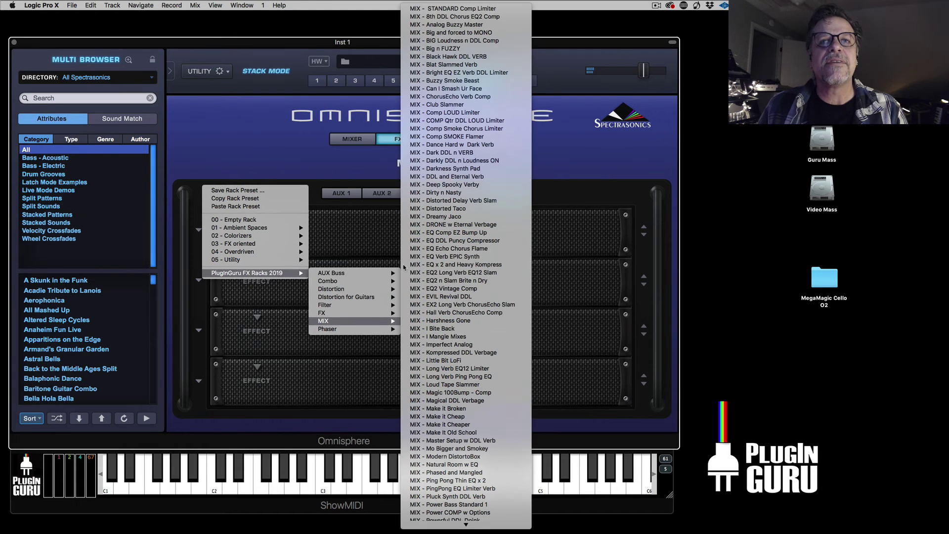
click(485, 9)
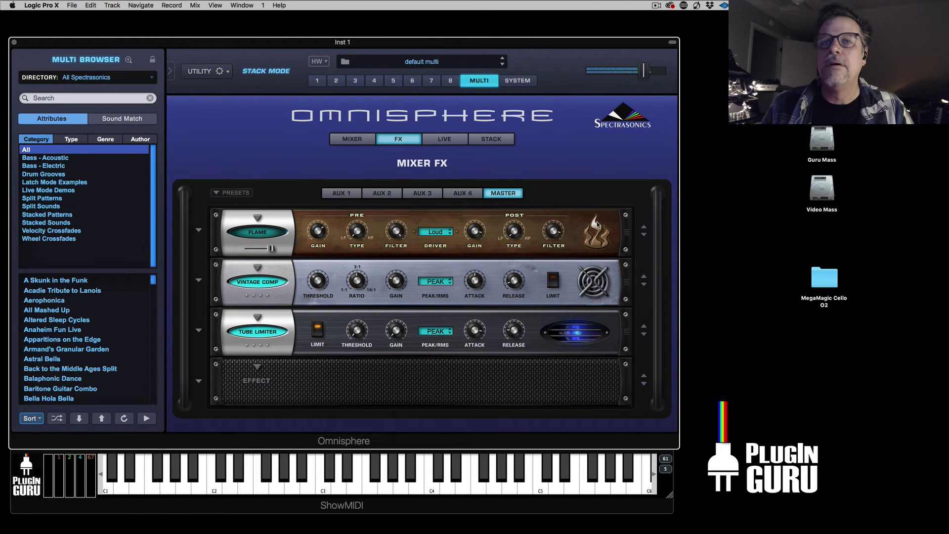
- Lower the bass and drum loop faders (drums to about -6.47 dB) and nudge the chord fader up
click(351, 139)
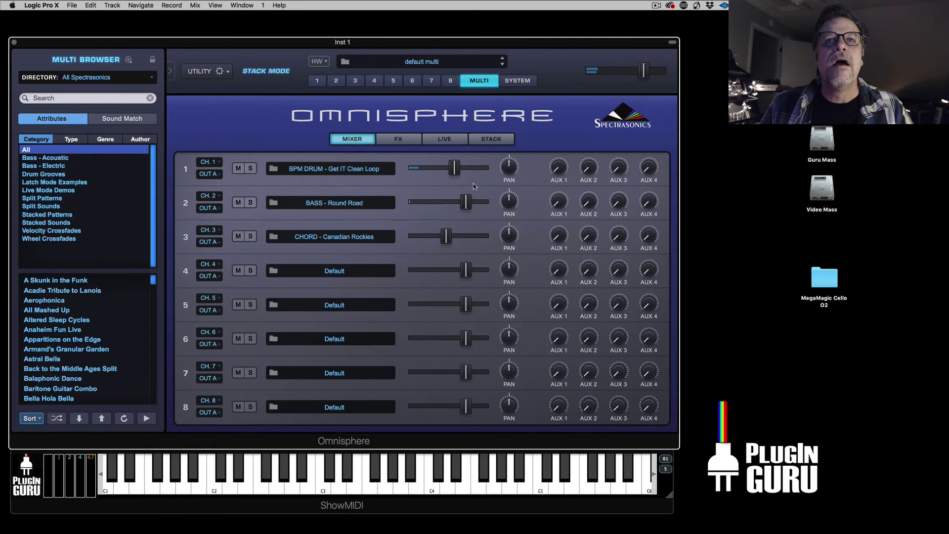
drag(465, 210, 457, 208)
drag(451, 169, 450, 173)
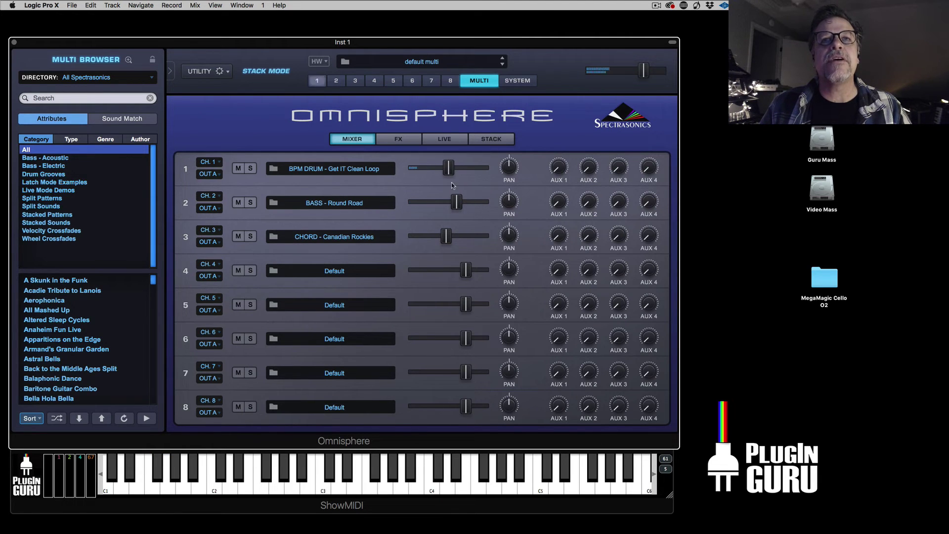
drag(446, 236, 447, 236)
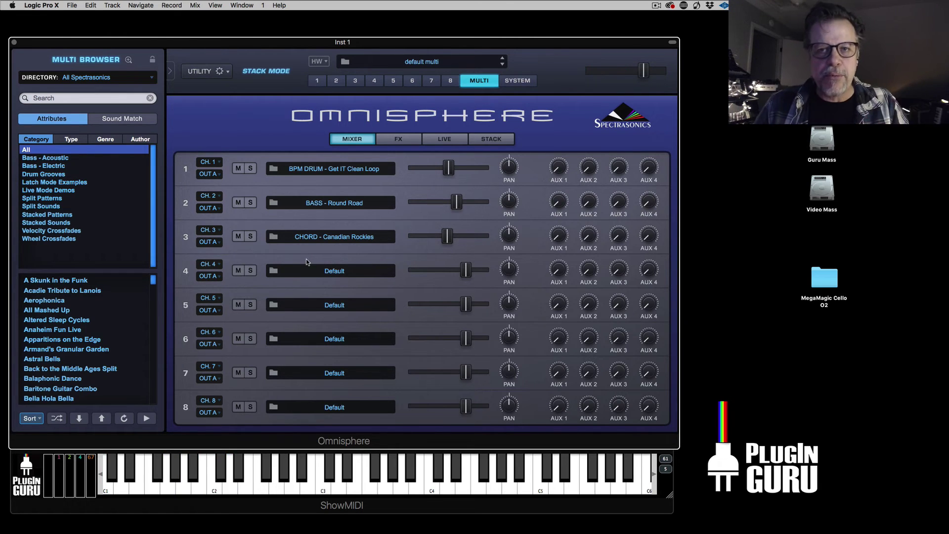
- Load the Beautifully Broken patch FX - Falling thru a Wormhole into part 4
click(374, 80)
scroll(89, 346, down, 10)
scroll(85, 357, down, 15)
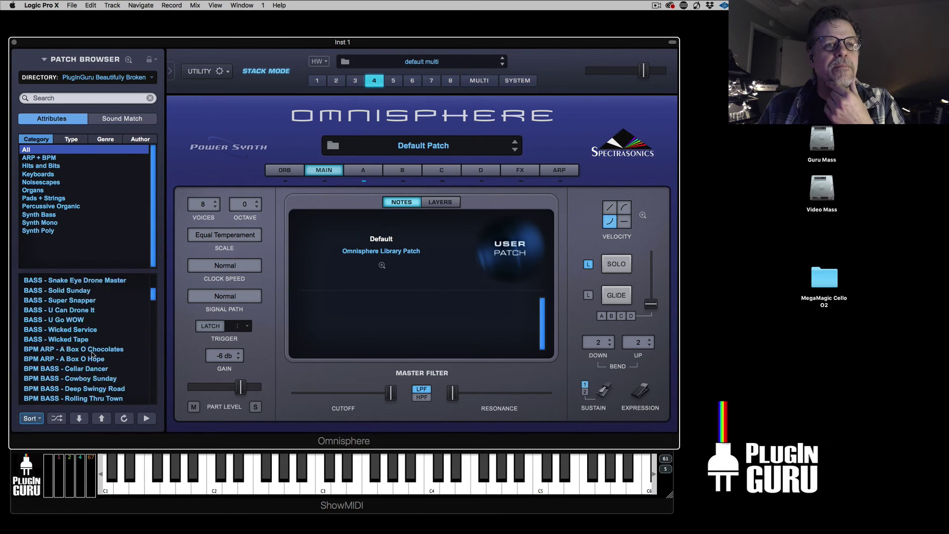
scroll(78, 374, down, 10)
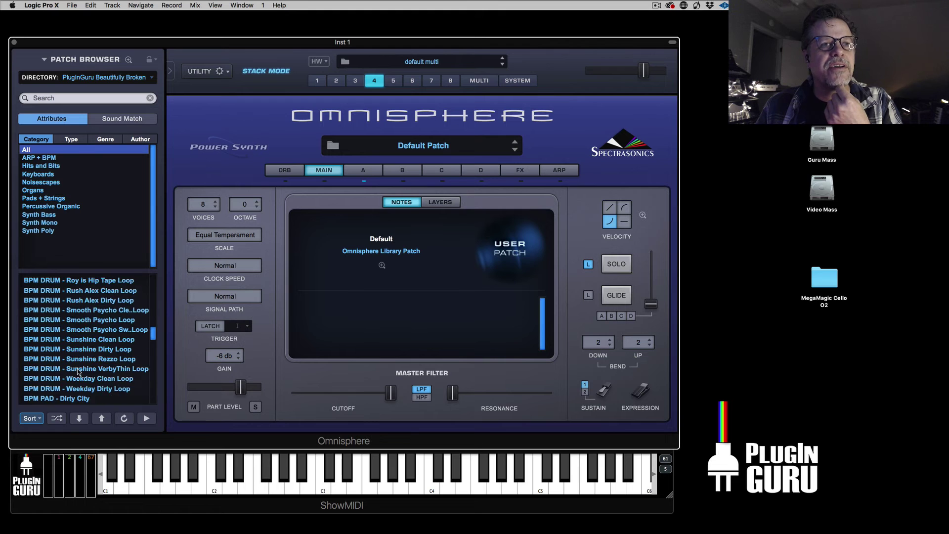
click(71, 379)
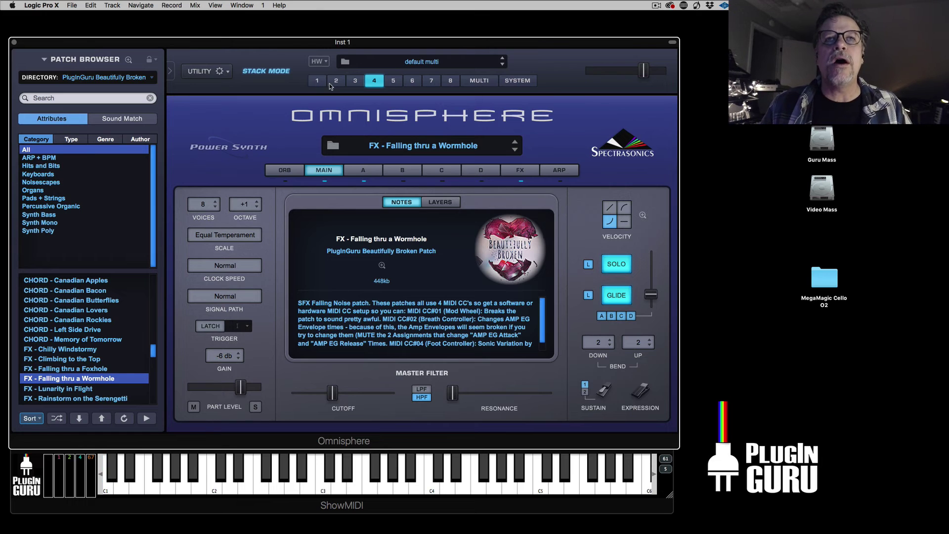
- Replace part 3's chord pad with GTR - Lonely Guitars
click(360, 82)
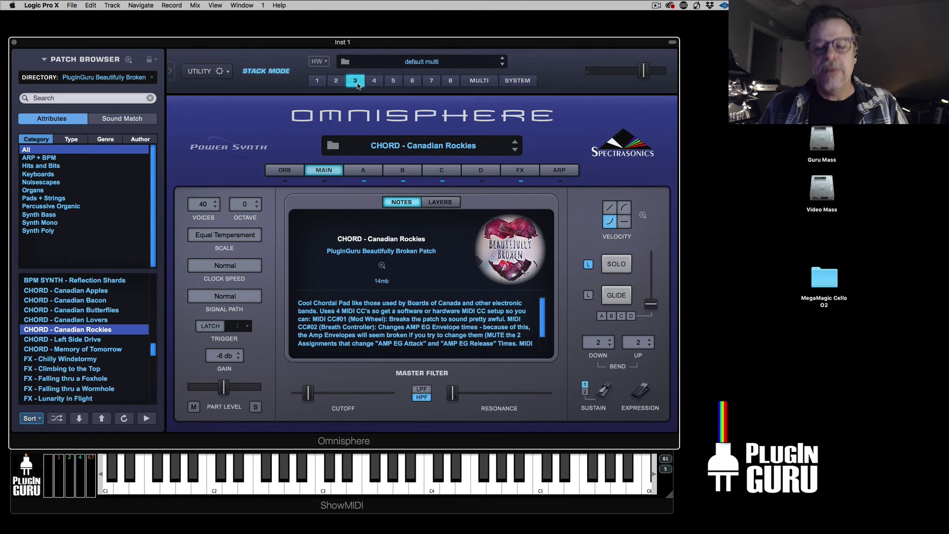
scroll(37, 378, down, 5)
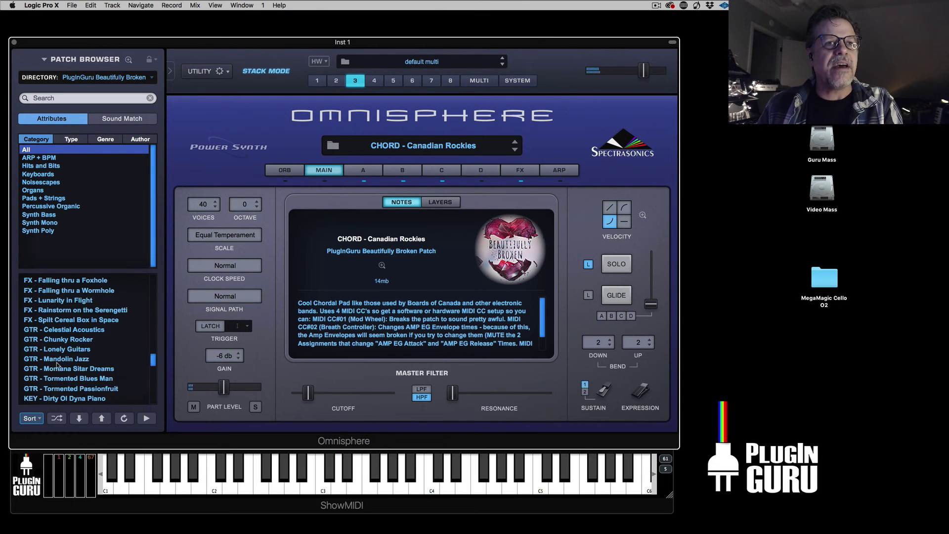
click(57, 349)
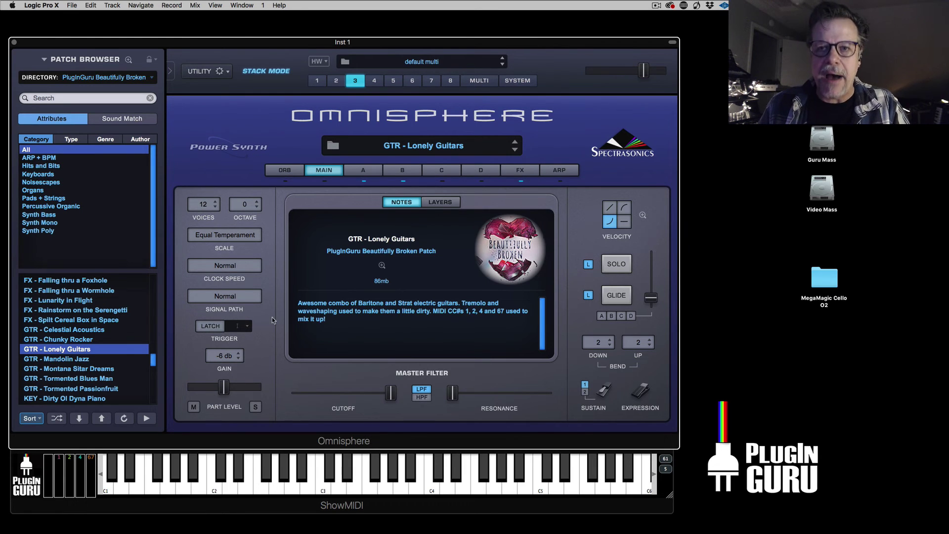
- Browse the PlugInGuru Beautifully Broken library directory in the Patch Browser
click(124, 77)
click(178, 76)
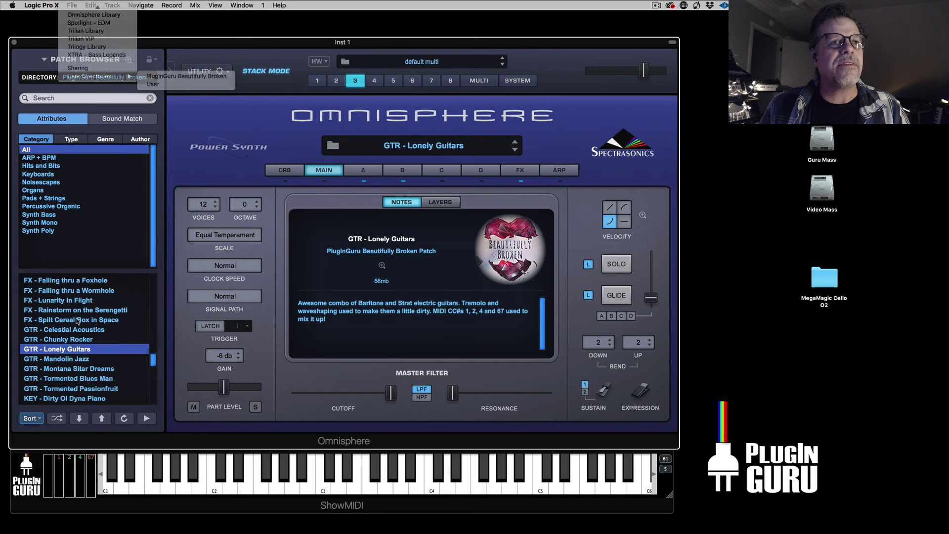
scroll(71, 330, up, 5)
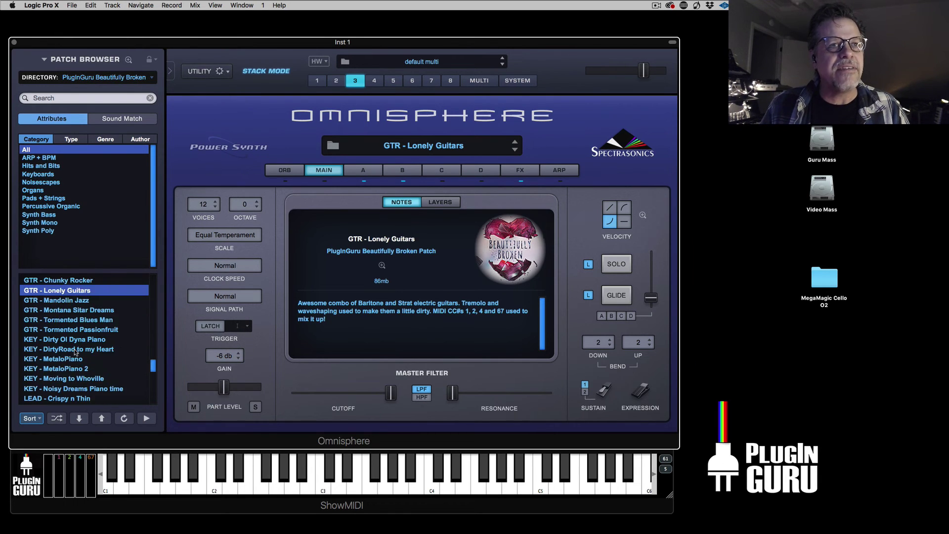
scroll(73, 324, up, 10)
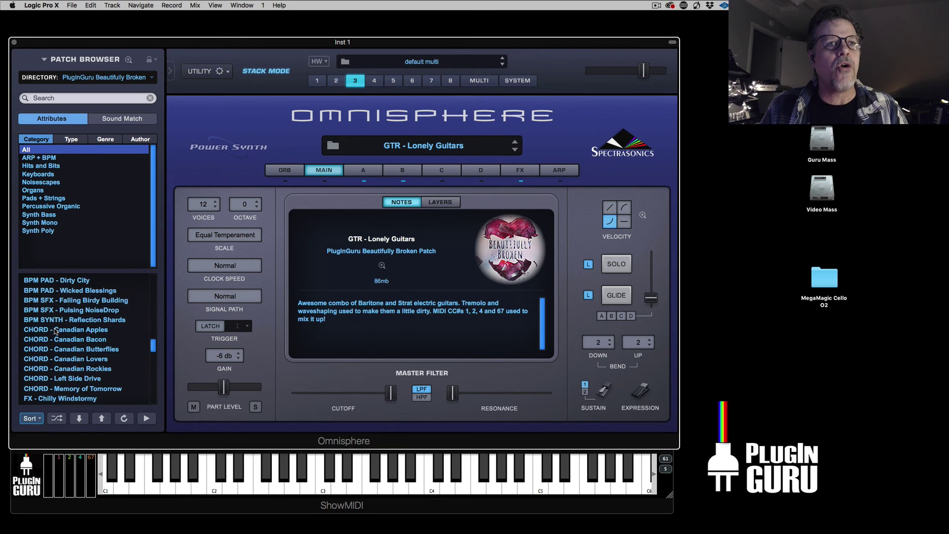
scroll(56, 331, up, 15)
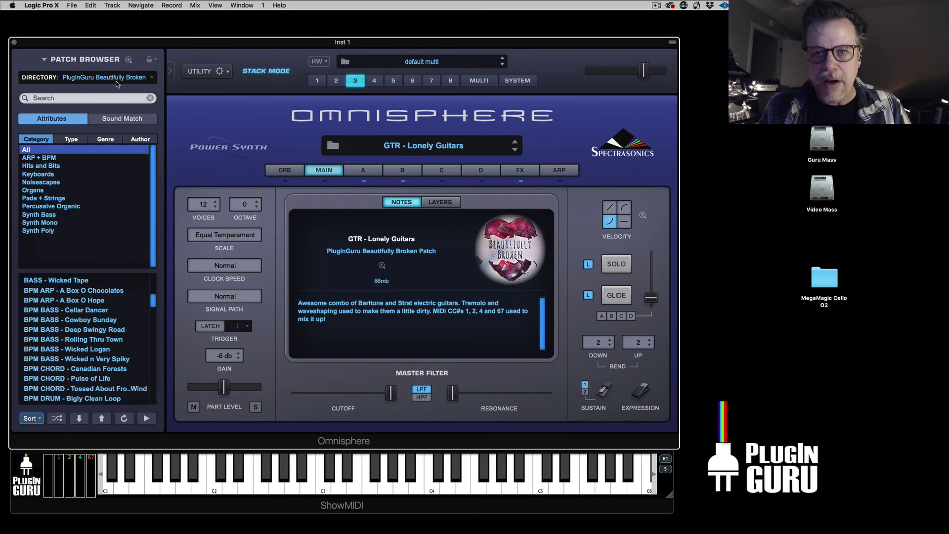
- Save the multi as 'Happy Split' in My Category and add an Author tag
click(203, 71)
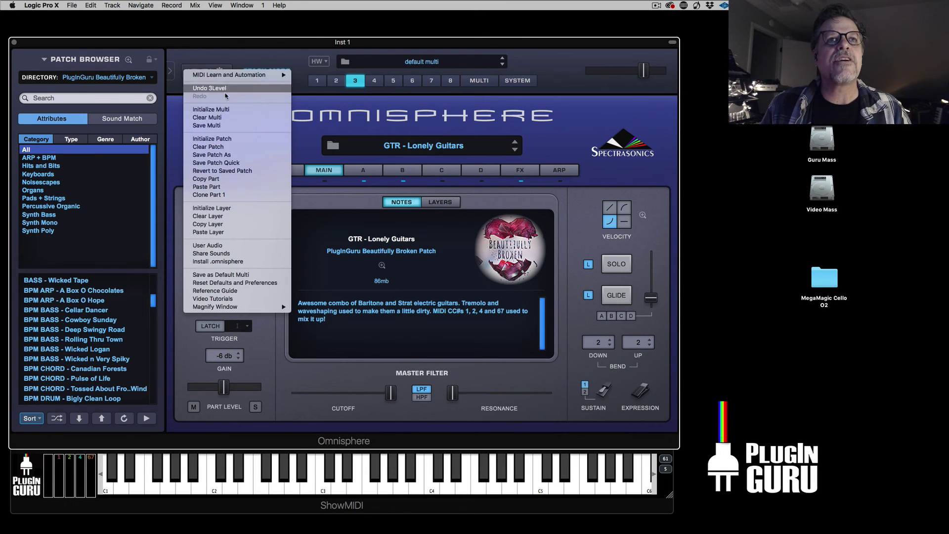
click(223, 125)
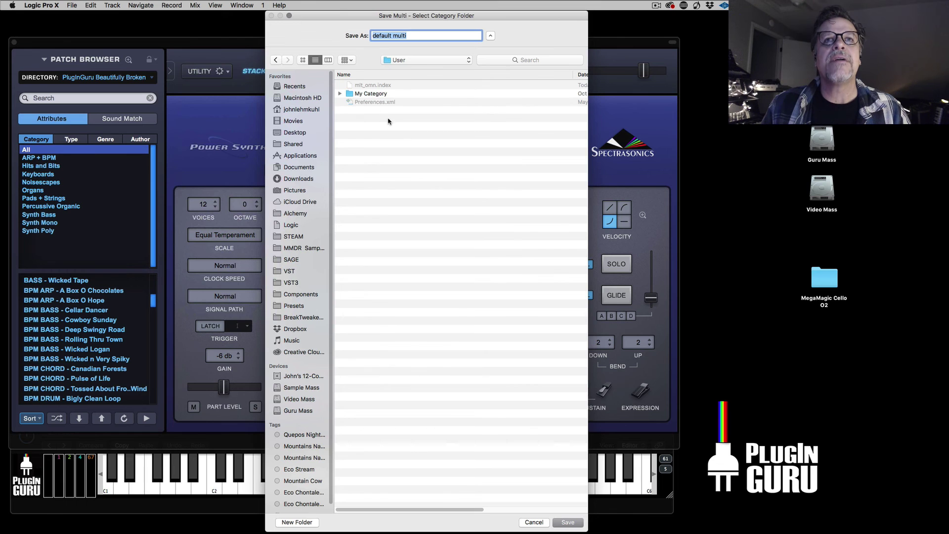
double_click(371, 95)
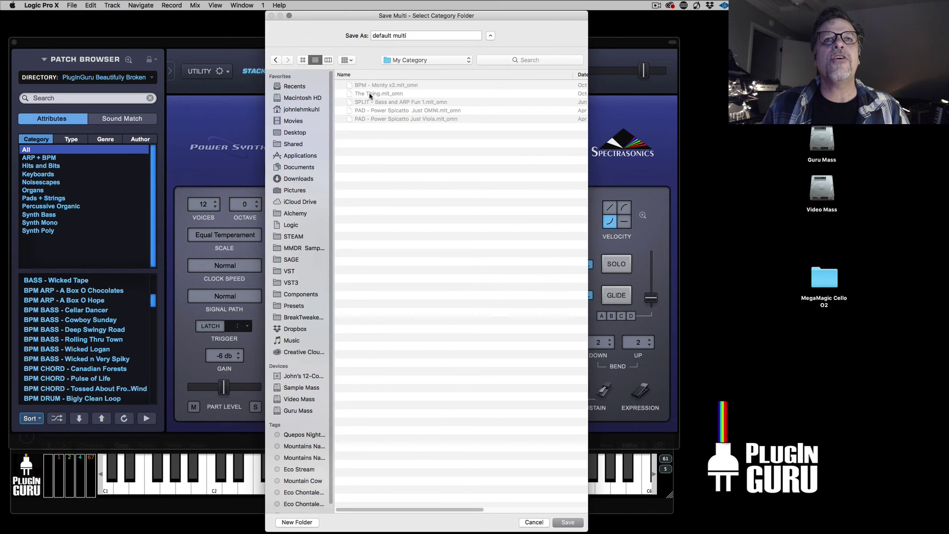
triple_click(417, 34)
text(Happ)
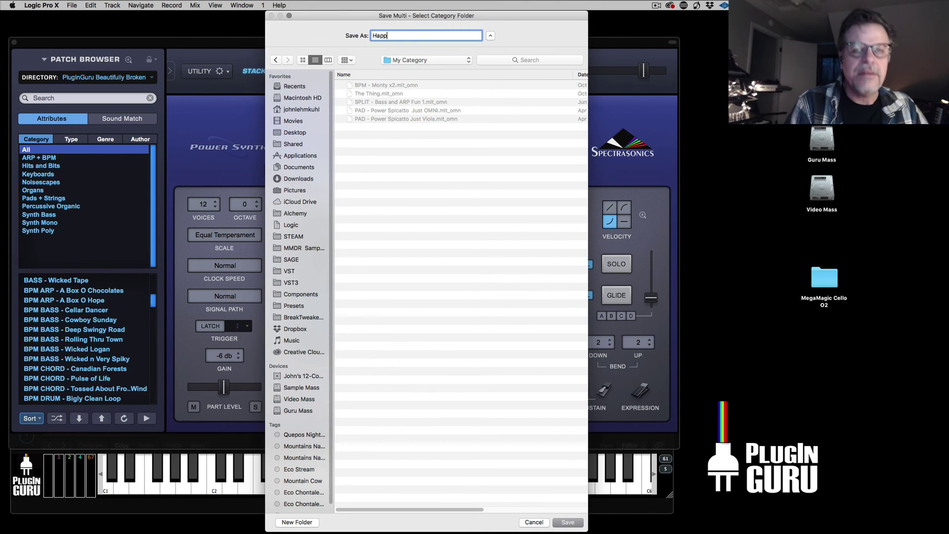
text(y Sp)
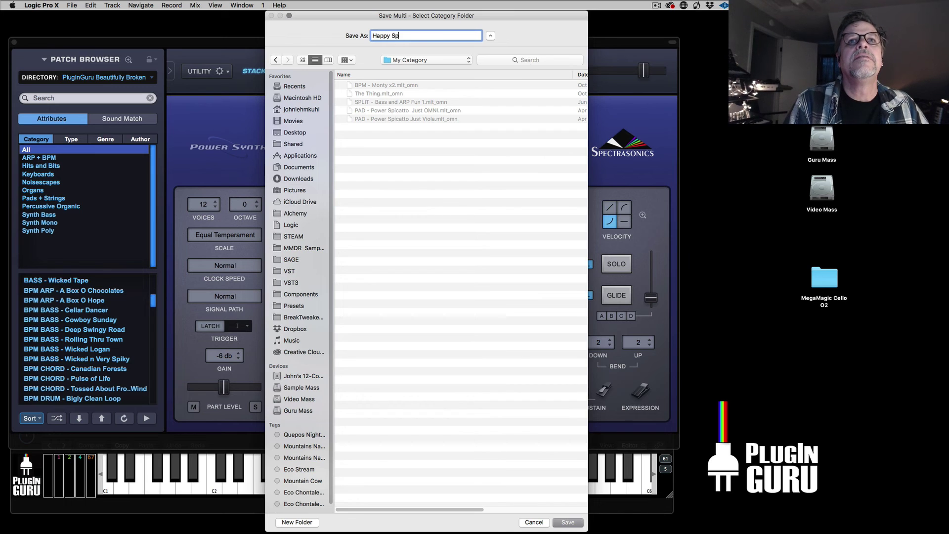
text(lit)
key(Return)
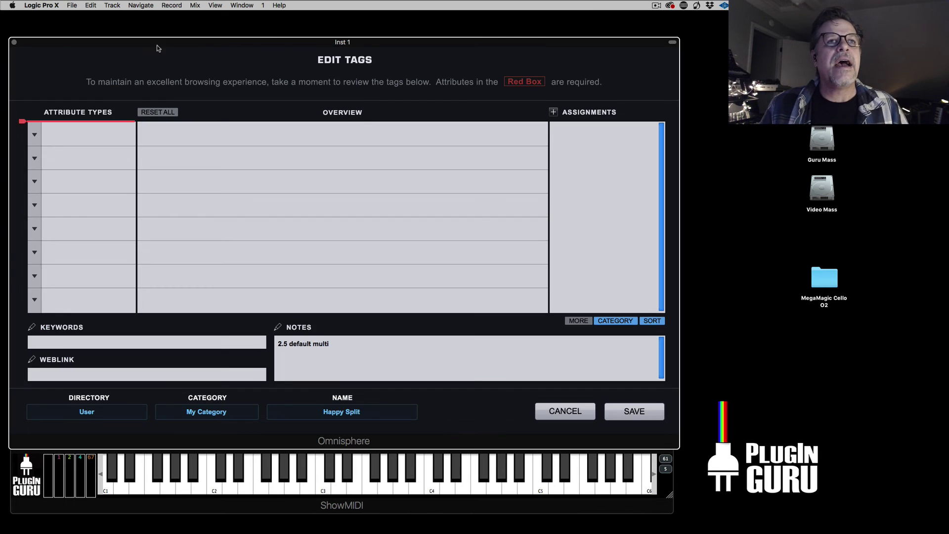
click(35, 134)
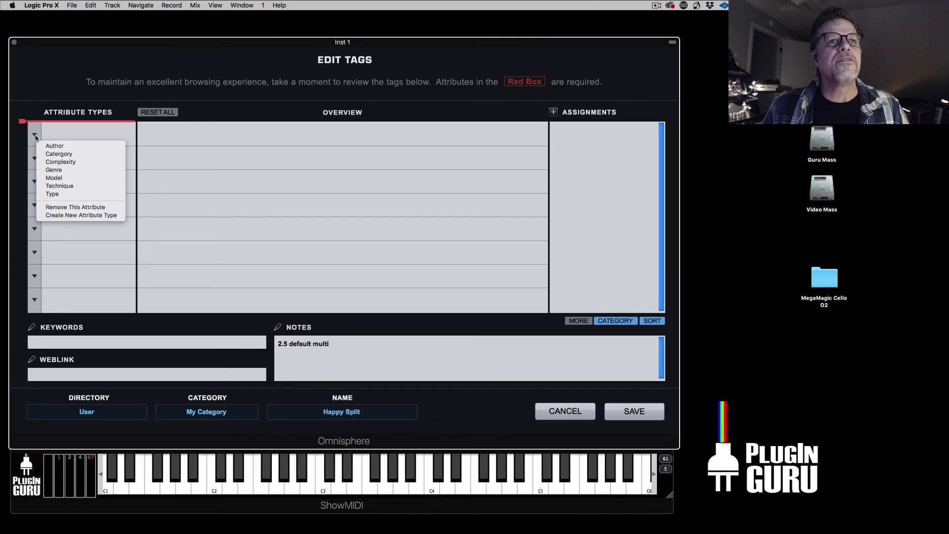
click(85, 147)
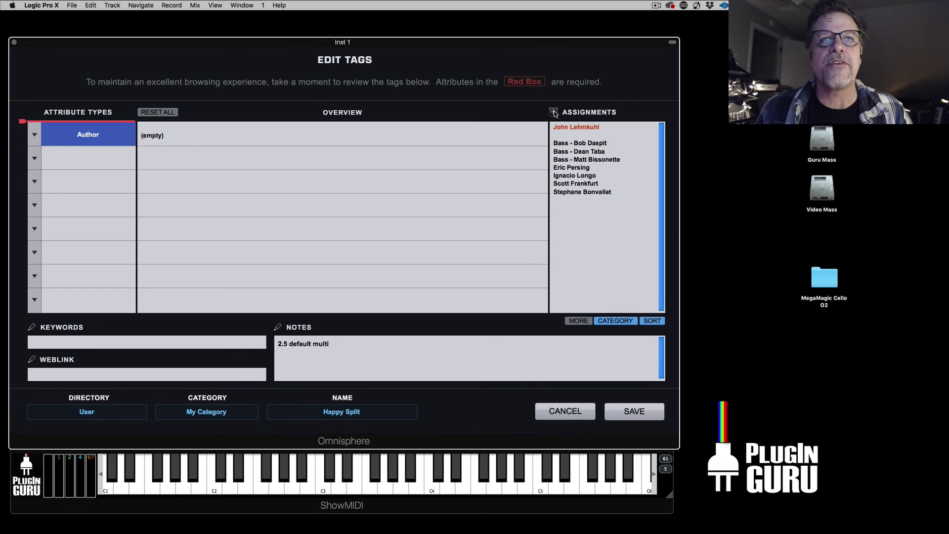
- Confirm the Happy Split save, then list the User directory's multis in the multi browser
click(638, 412)
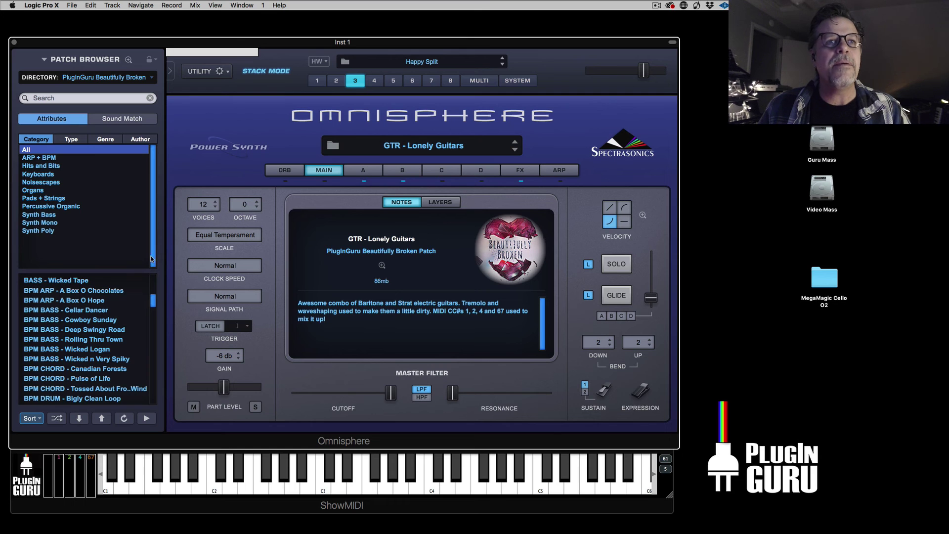
click(479, 80)
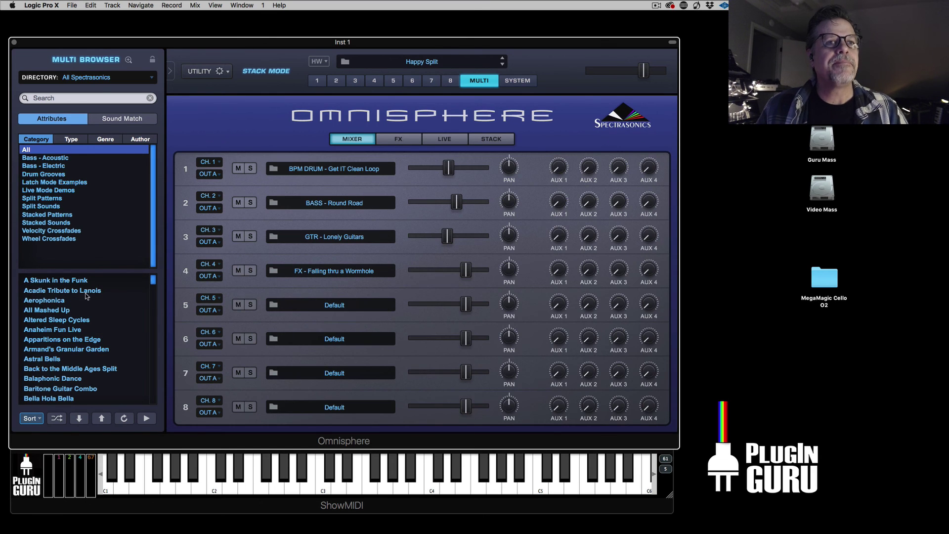
click(108, 78)
mouse_move(111, 127)
click(154, 135)
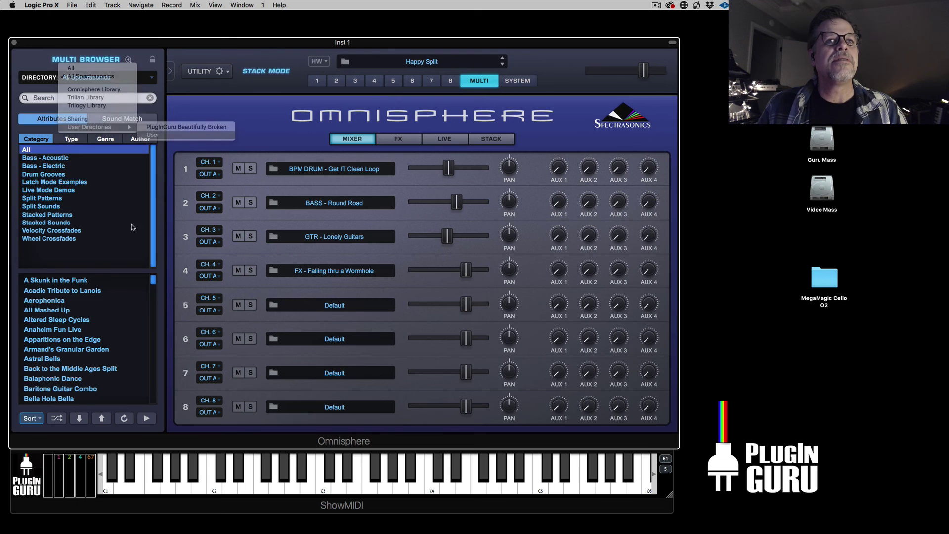